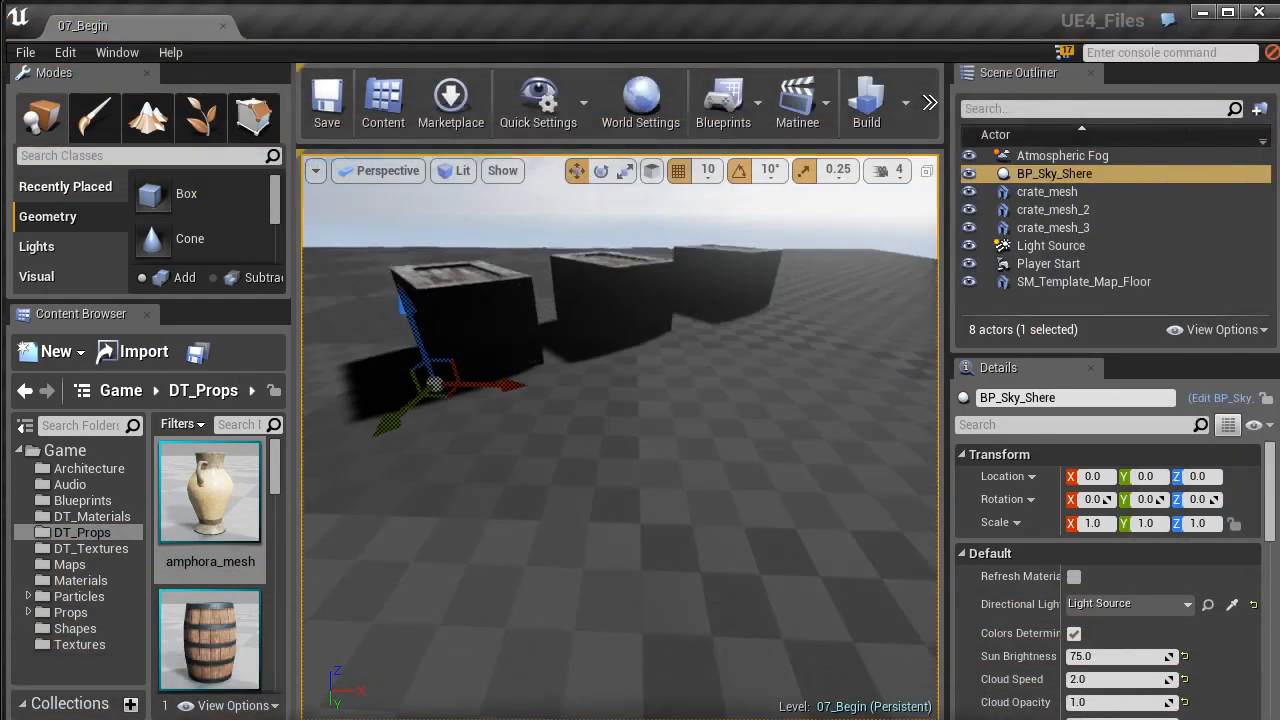
# Place the amphora_mesh prop on top of the nearest crate in the level
pyautogui.moveTo(545, 322); pyautogui.dragTo(538, 334, button='right')
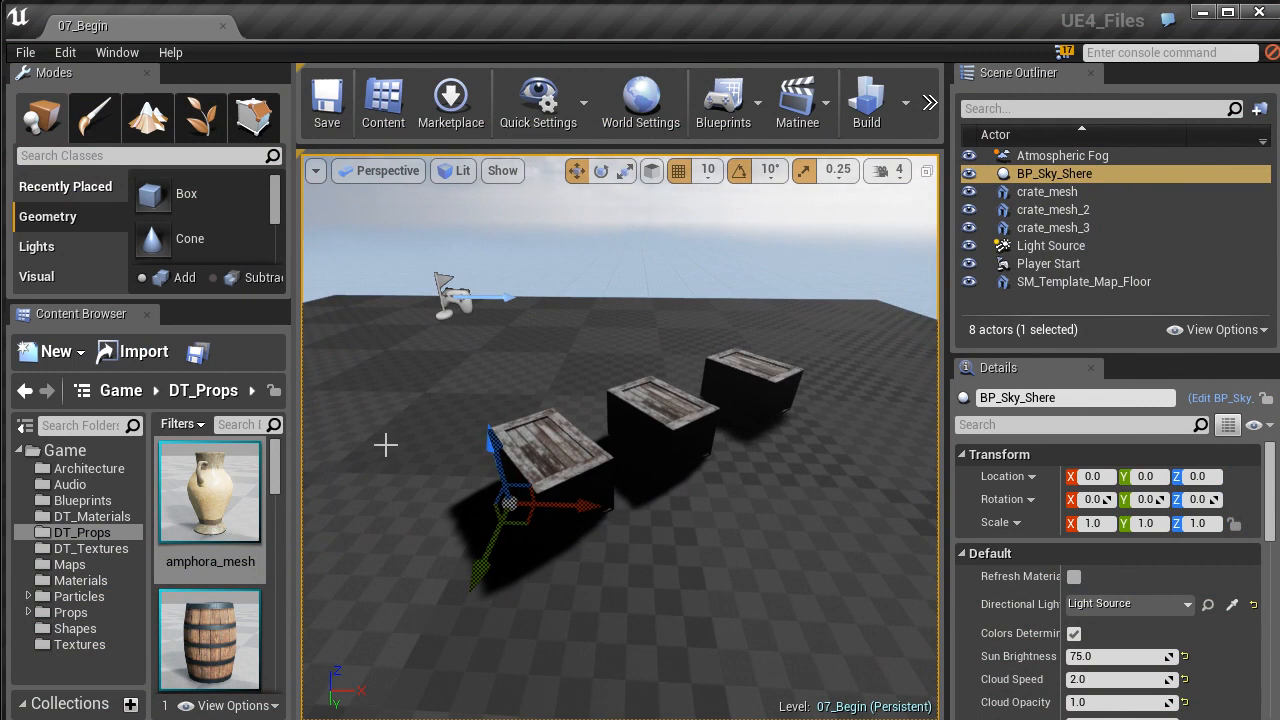
pyautogui.click(210, 491)
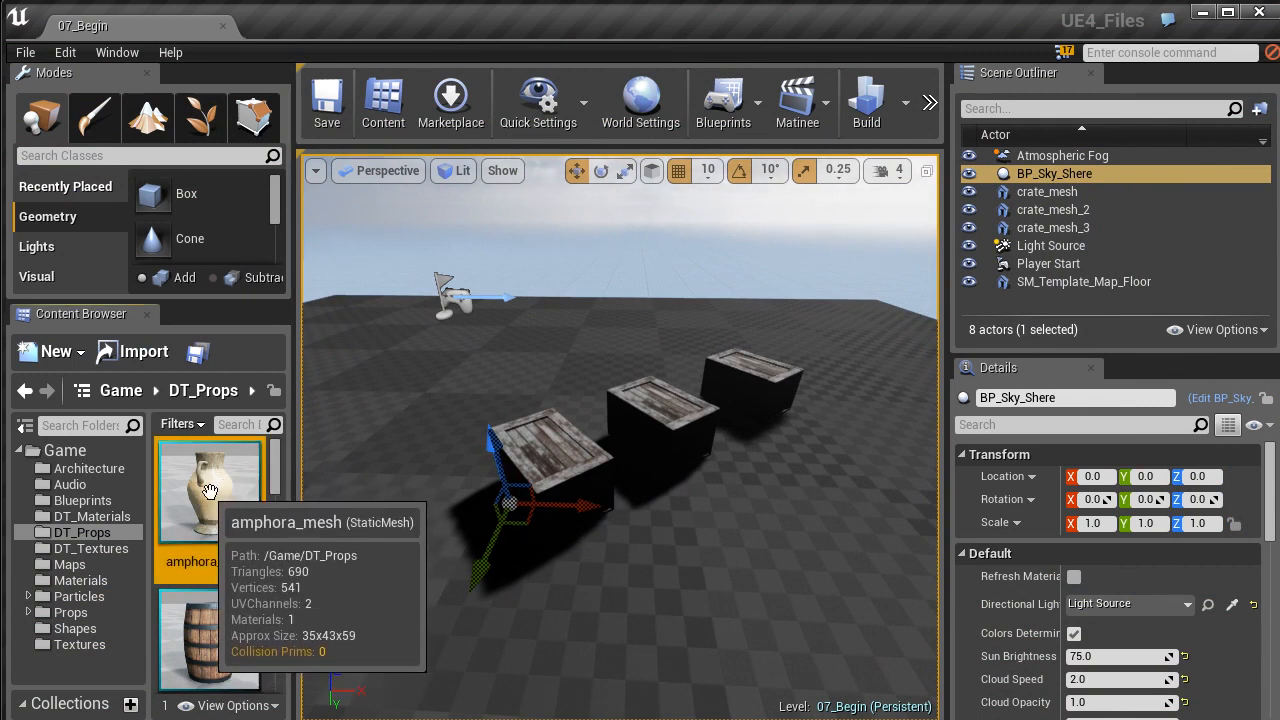
pyautogui.moveTo(209, 497); pyautogui.dragTo(570, 458)
pyautogui.moveTo(570, 460); pyautogui.dragTo(585, 488, button='right')
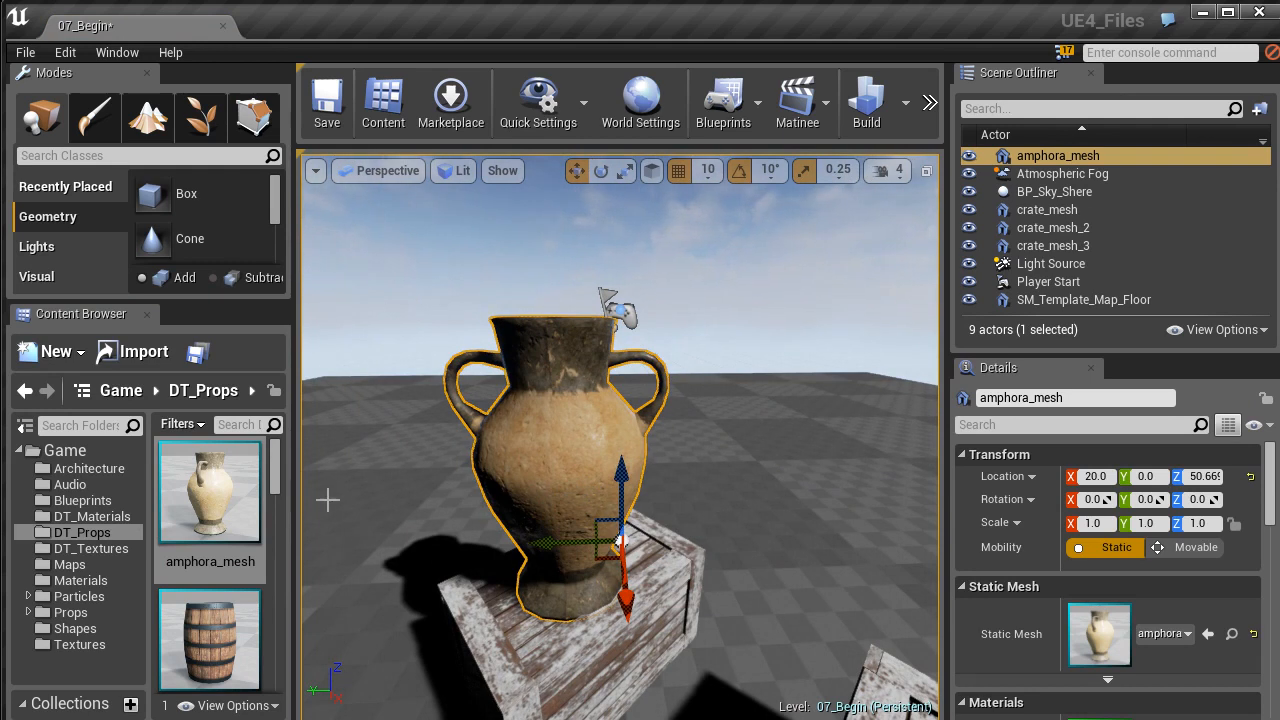
# Open the DT_Materials folder and look through the existing materials in it
pyautogui.click(77, 518)
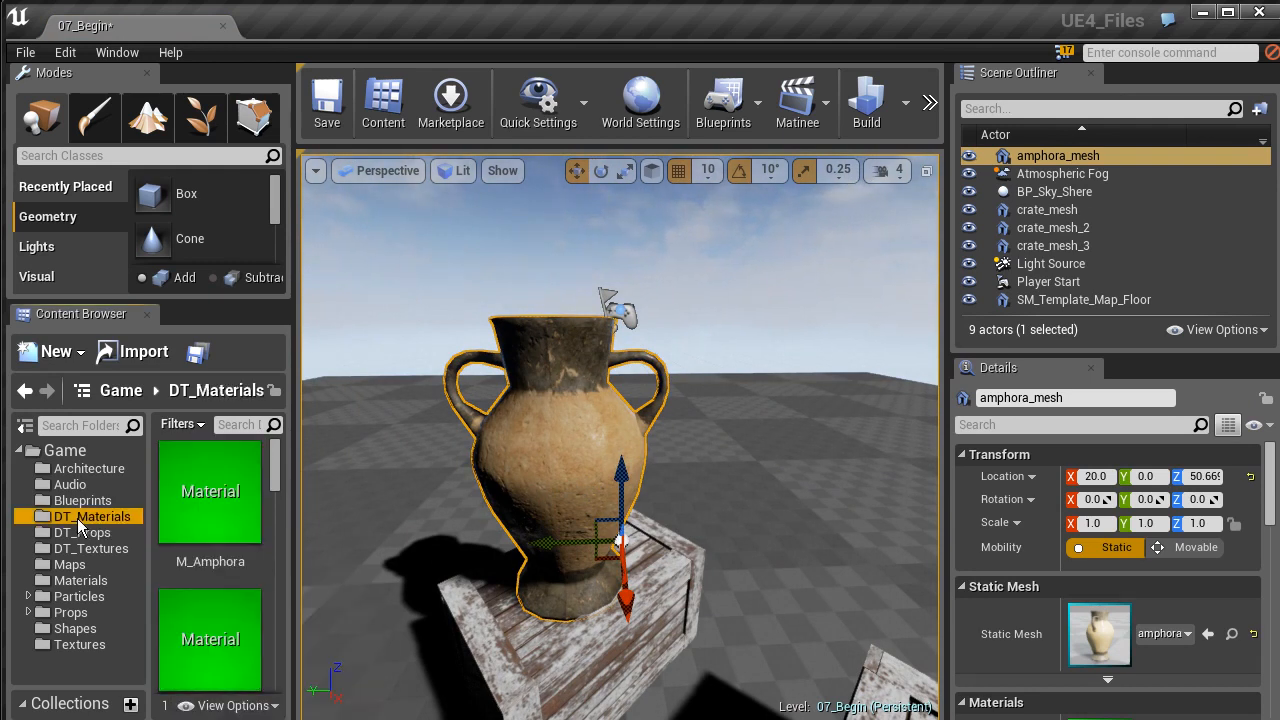
pyautogui.scroll(-8, 227, 503)
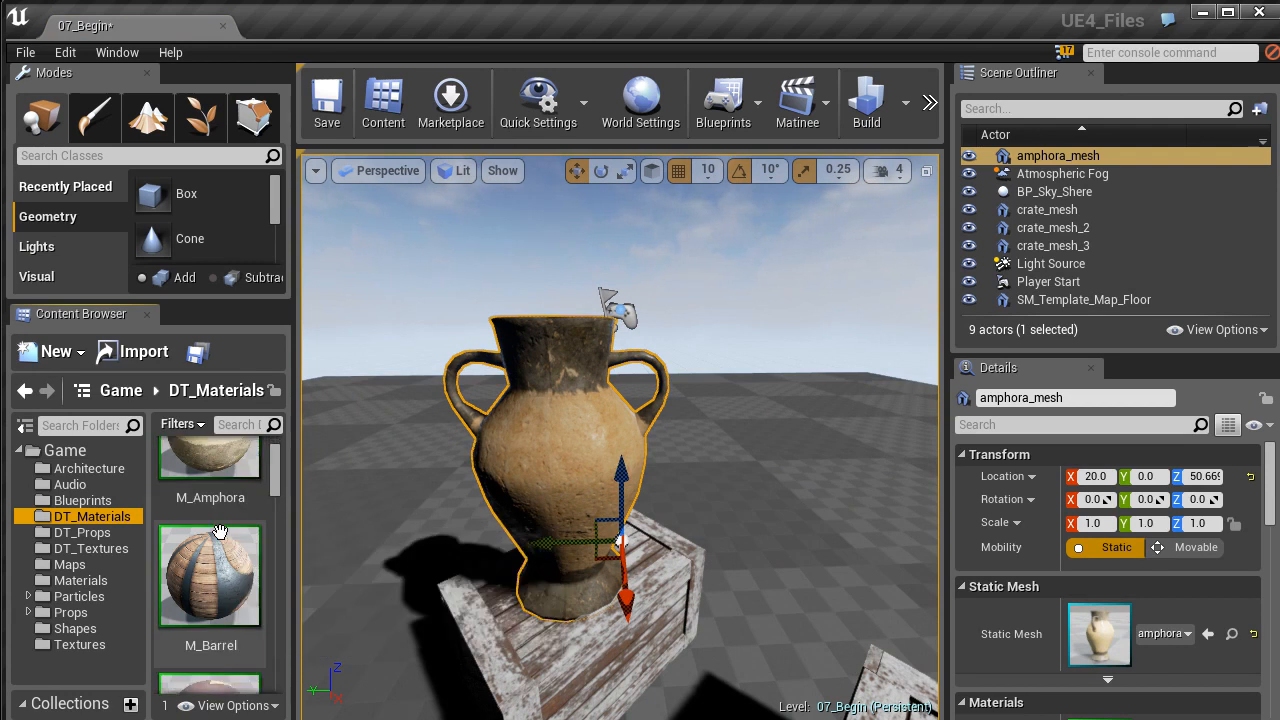
pyautogui.scroll(-10, 212, 547)
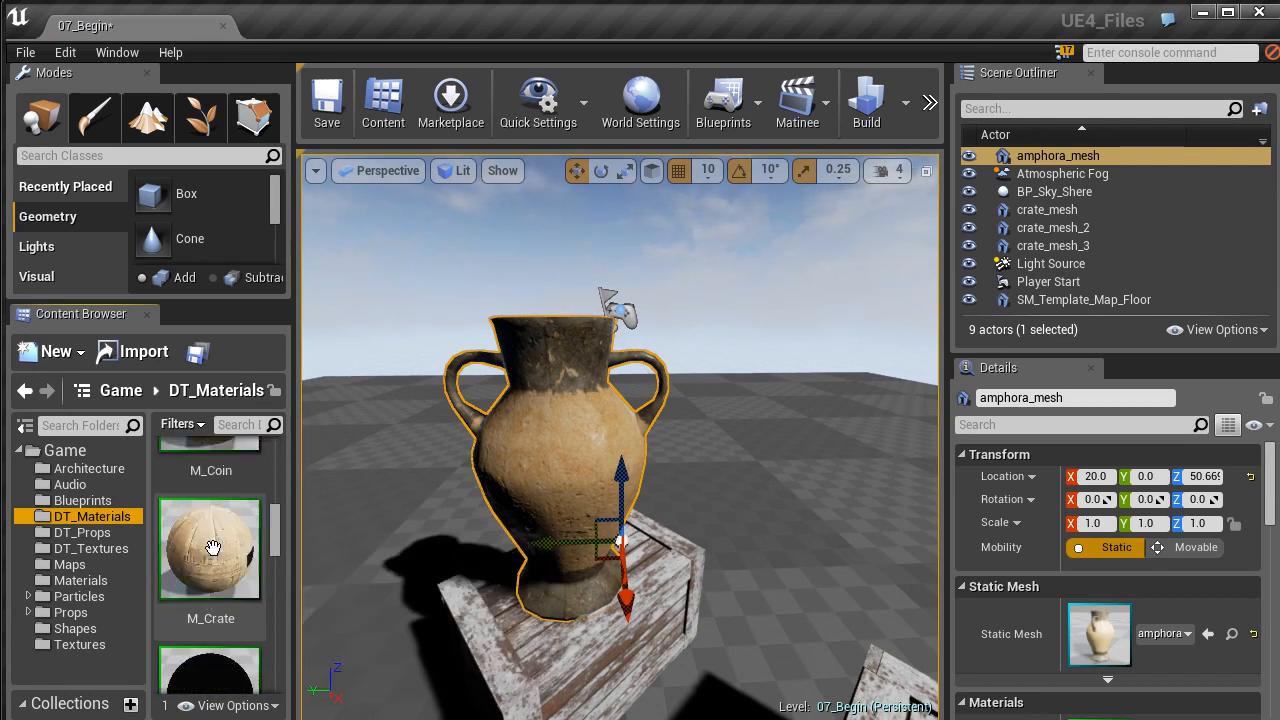
pyautogui.scroll(-8, 212, 547)
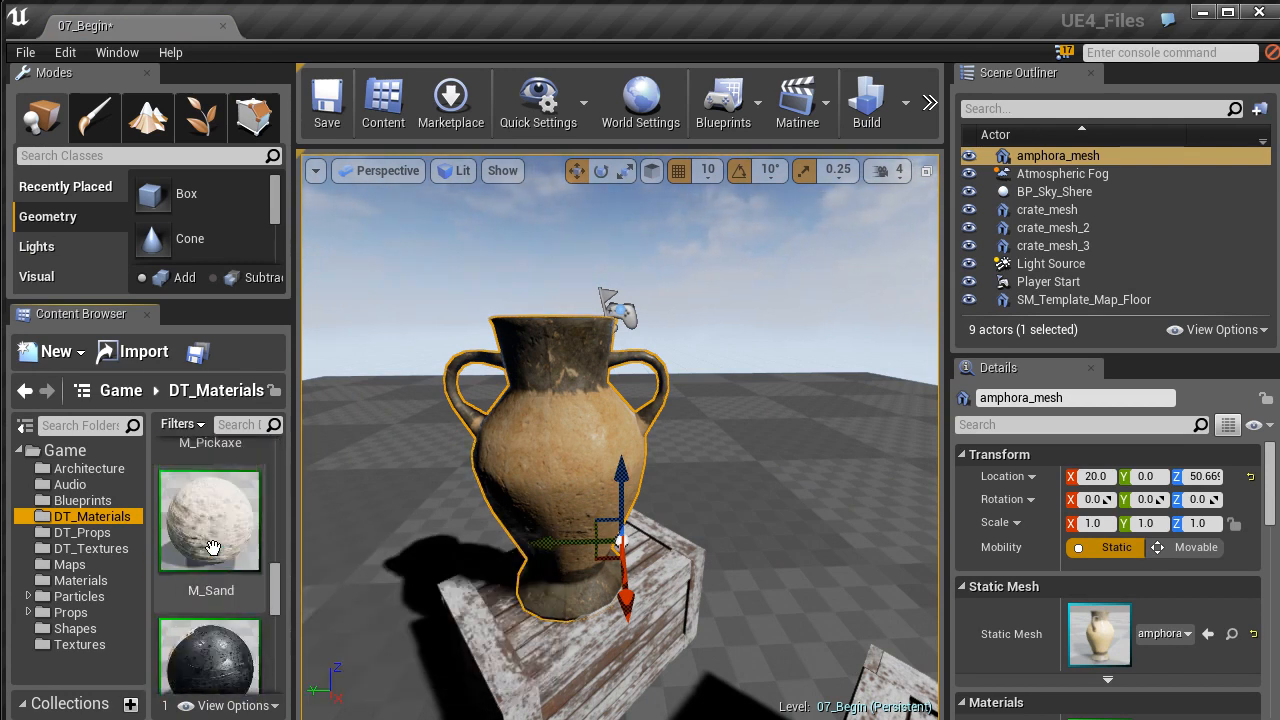
pyautogui.scroll(-4, 213, 560)
pyautogui.scroll(4, 217, 585)
pyautogui.scroll(6, 216, 585)
pyautogui.scroll(6, 216, 585)
pyautogui.scroll(1, 217, 582)
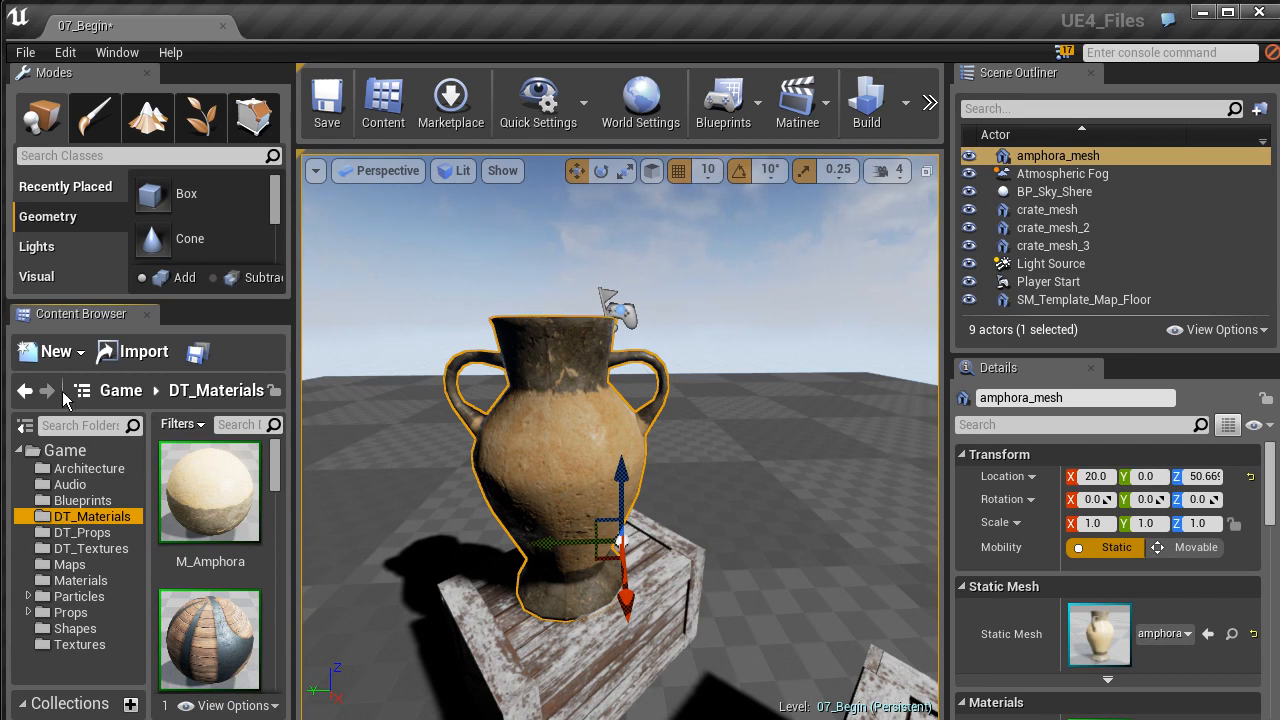
# Create a new material named M_Amphora_01 in the DT_Materials folder
pyautogui.click(76, 362)
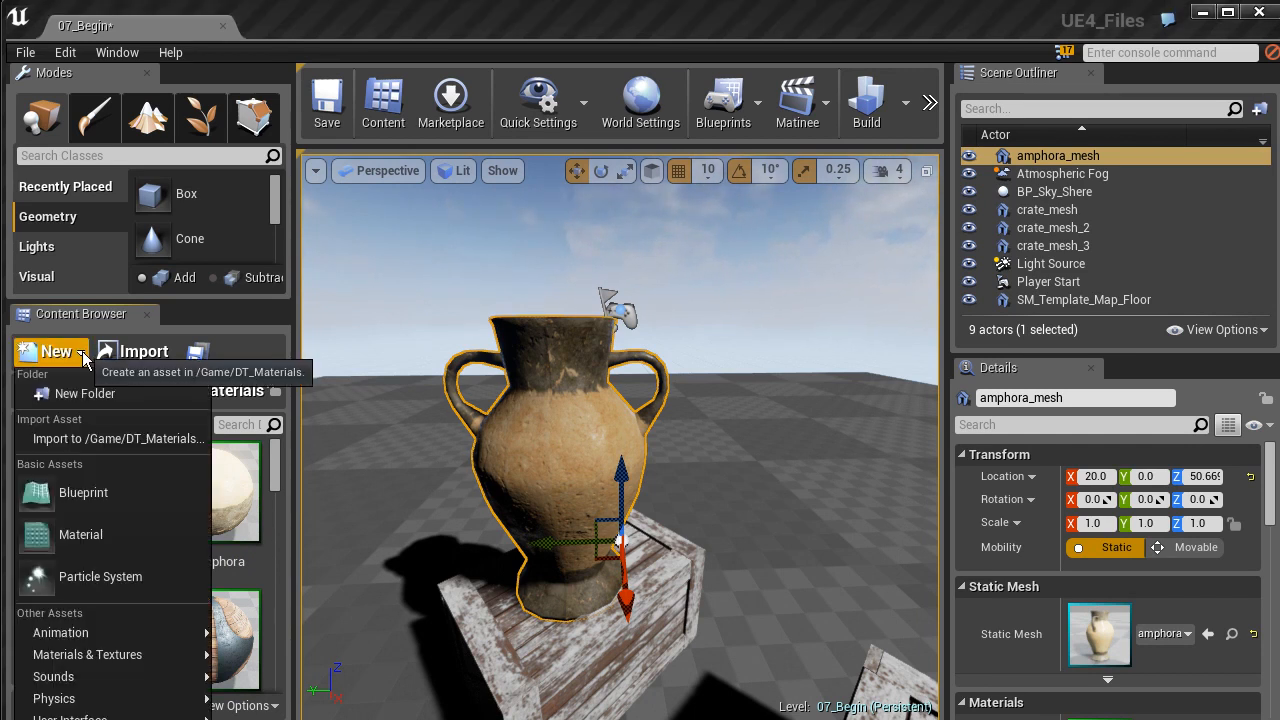
pyautogui.click(76, 537)
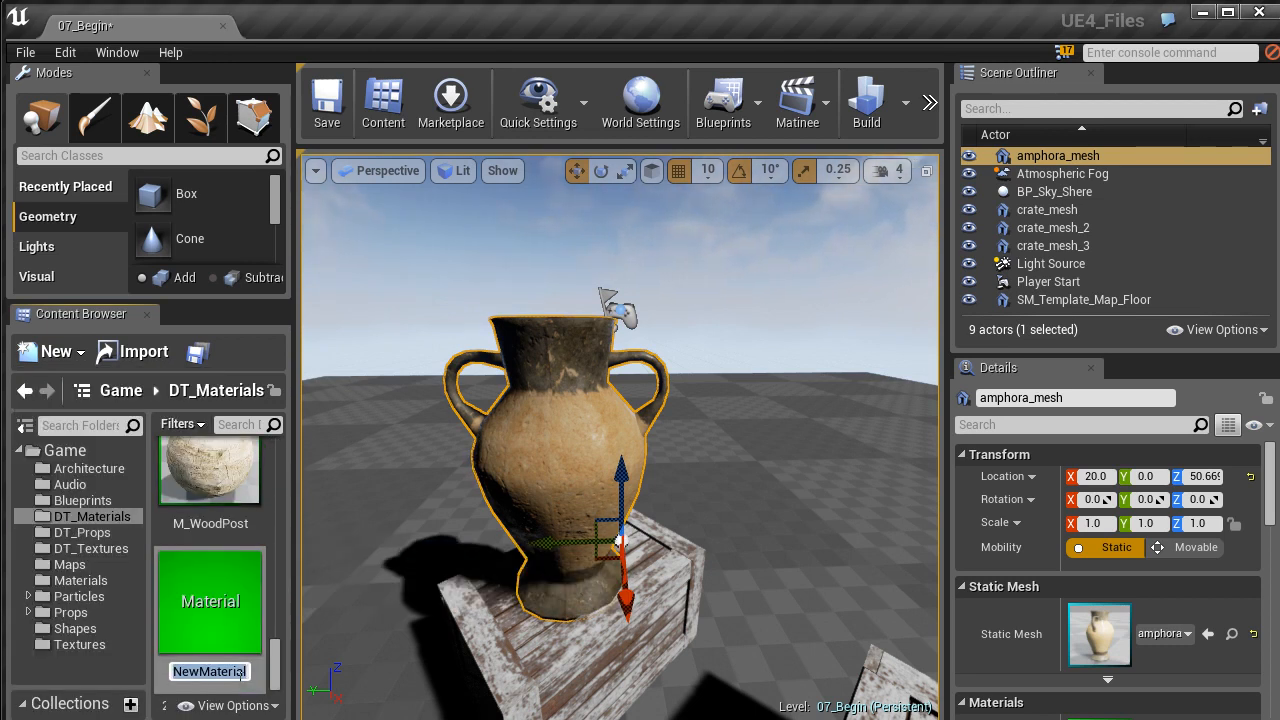
pyautogui.write('M')
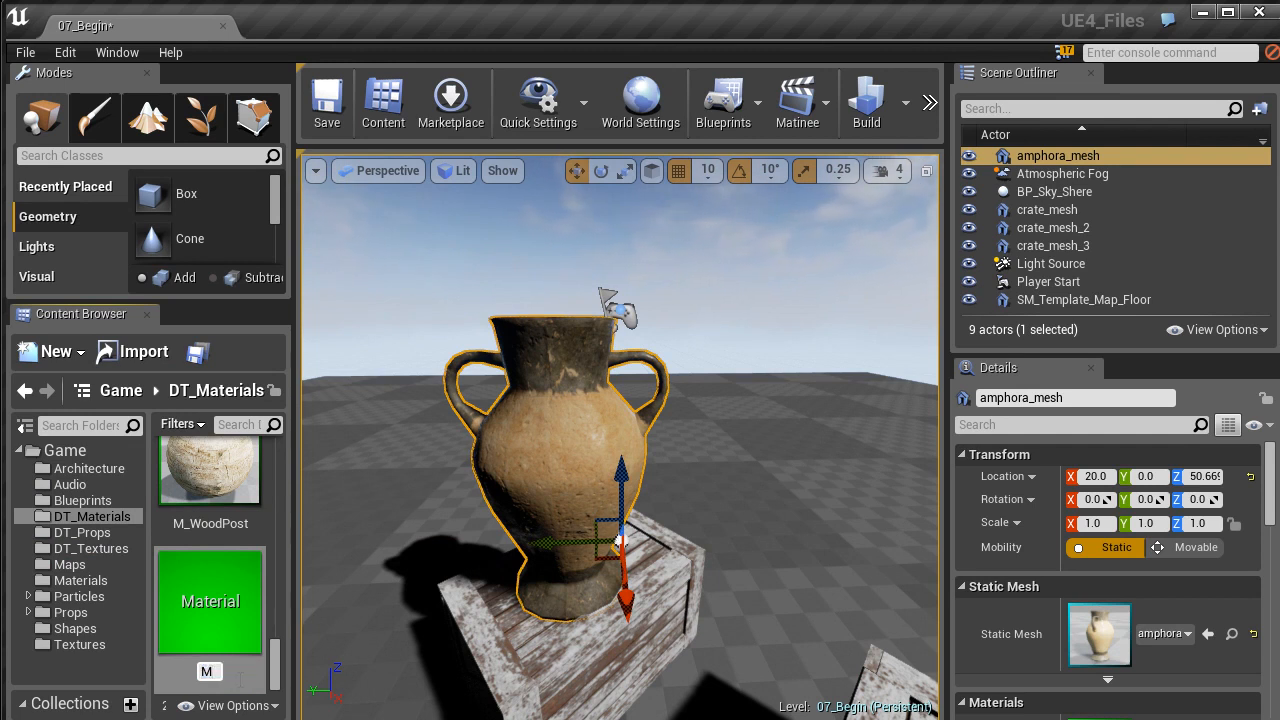
pyautogui.write('_Amphora')
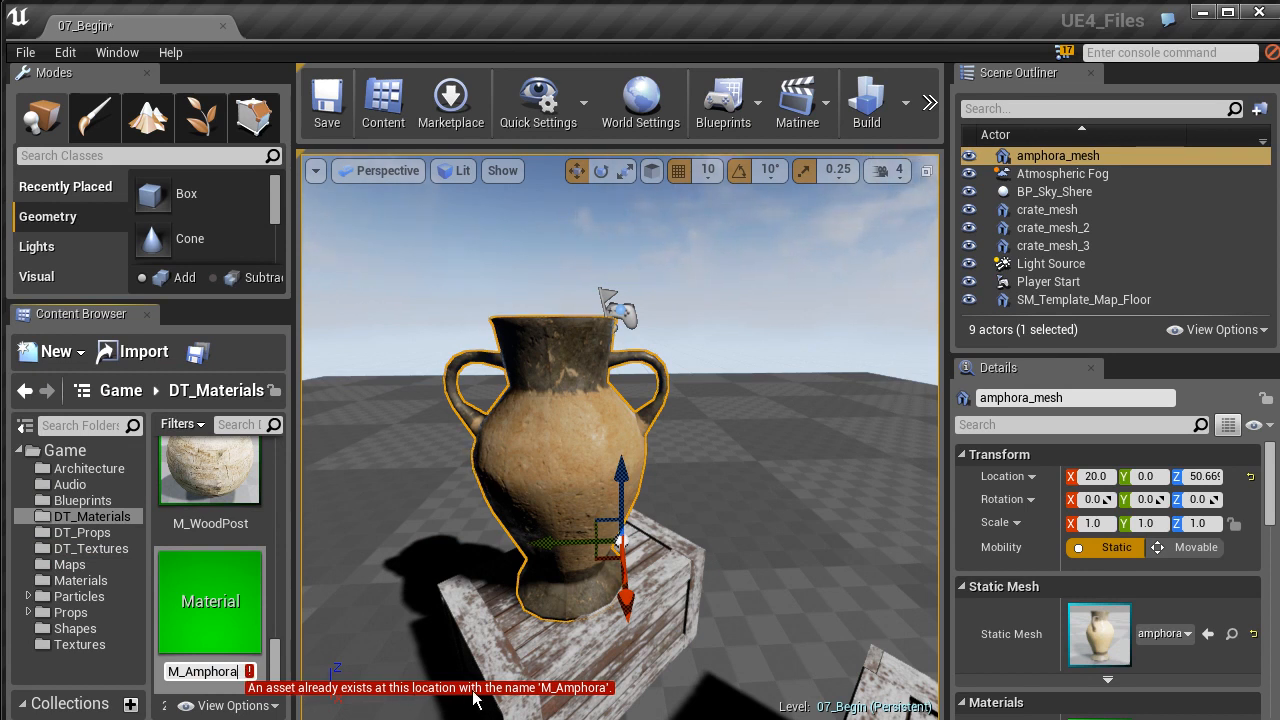
pyautogui.write('_')
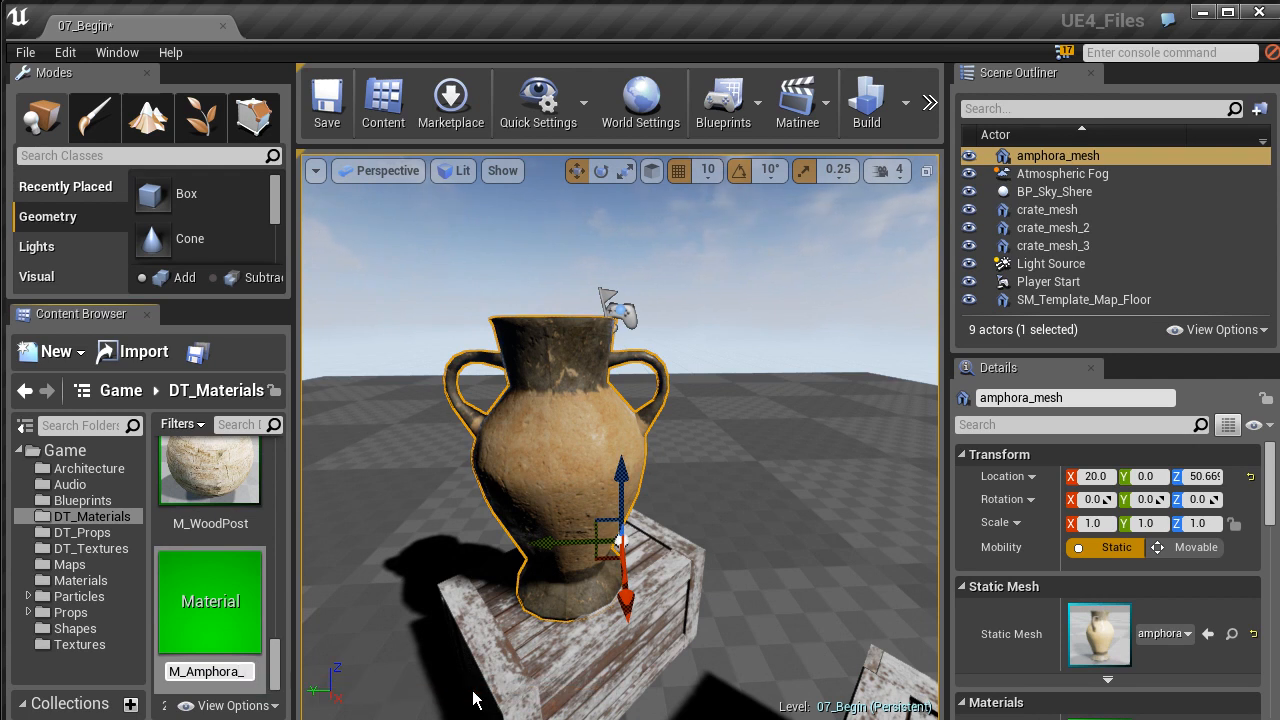
pyautogui.write('01')
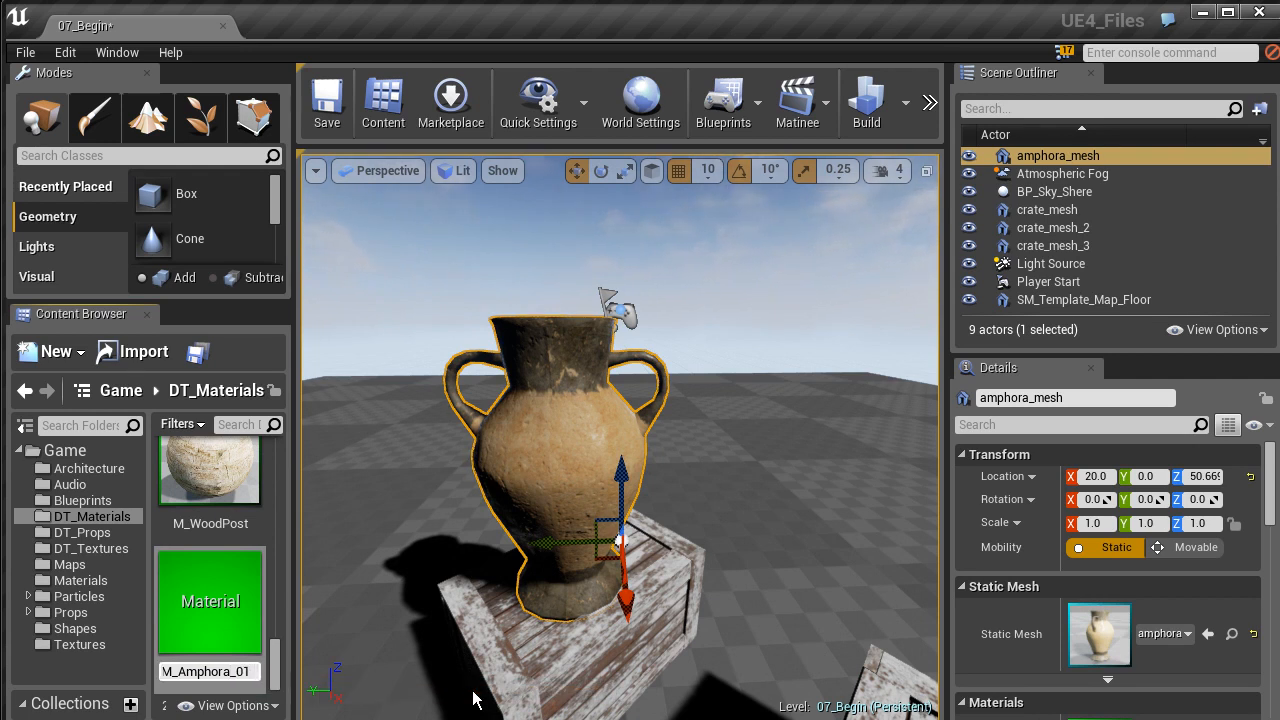
pyautogui.press('Return')
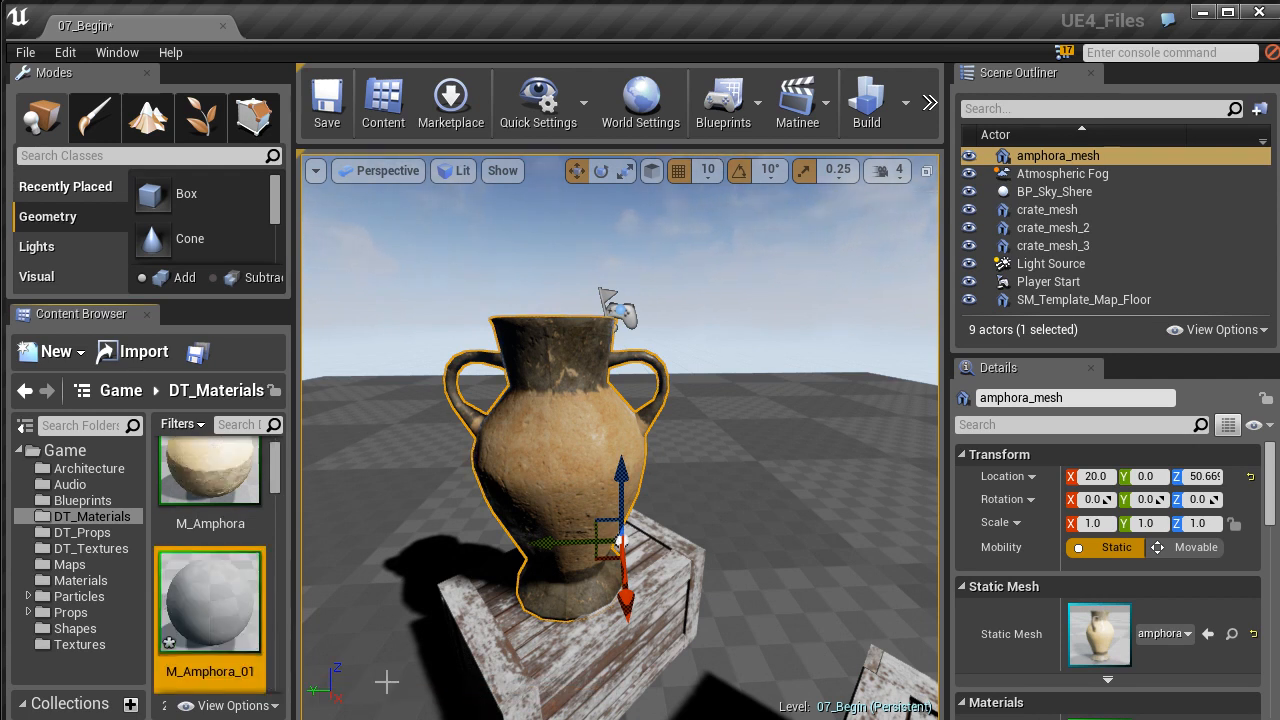
# Open M_Amphora_01 for editing and dock its window beside the 07_Begin level
pyautogui.doubleClick(208, 606)
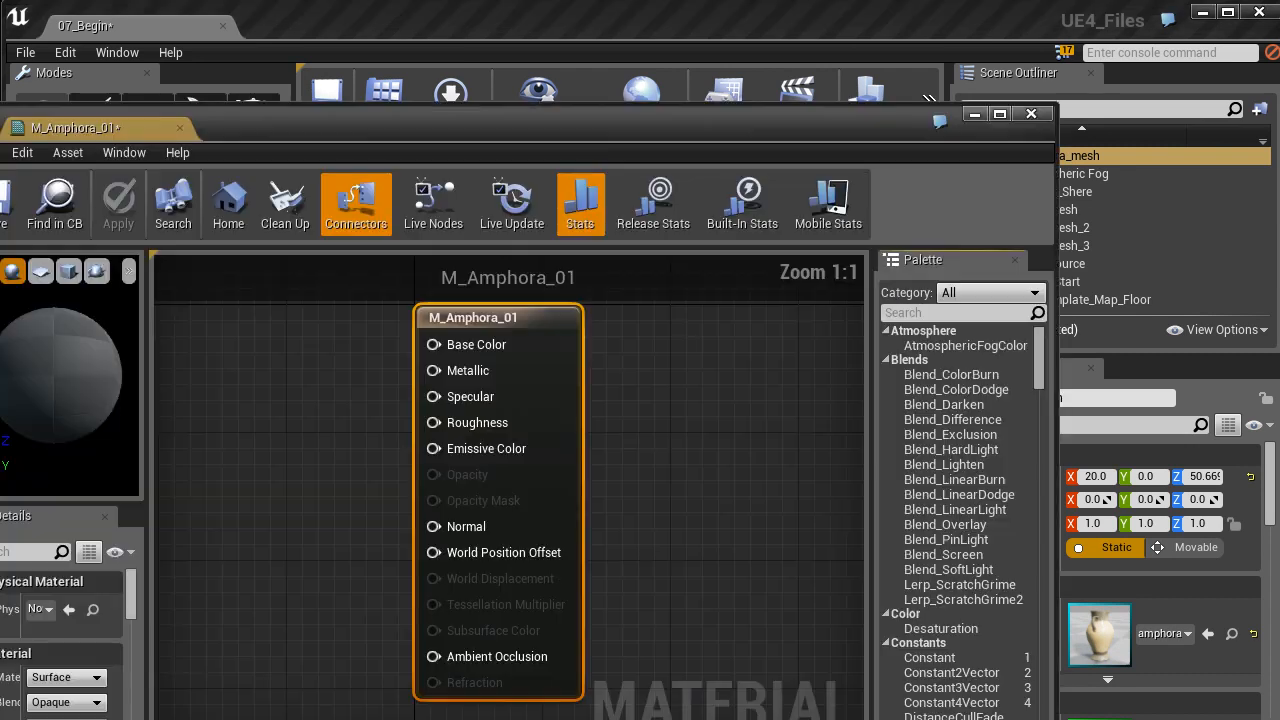
pyautogui.moveTo(106, 137); pyautogui.dragTo(268, 110)
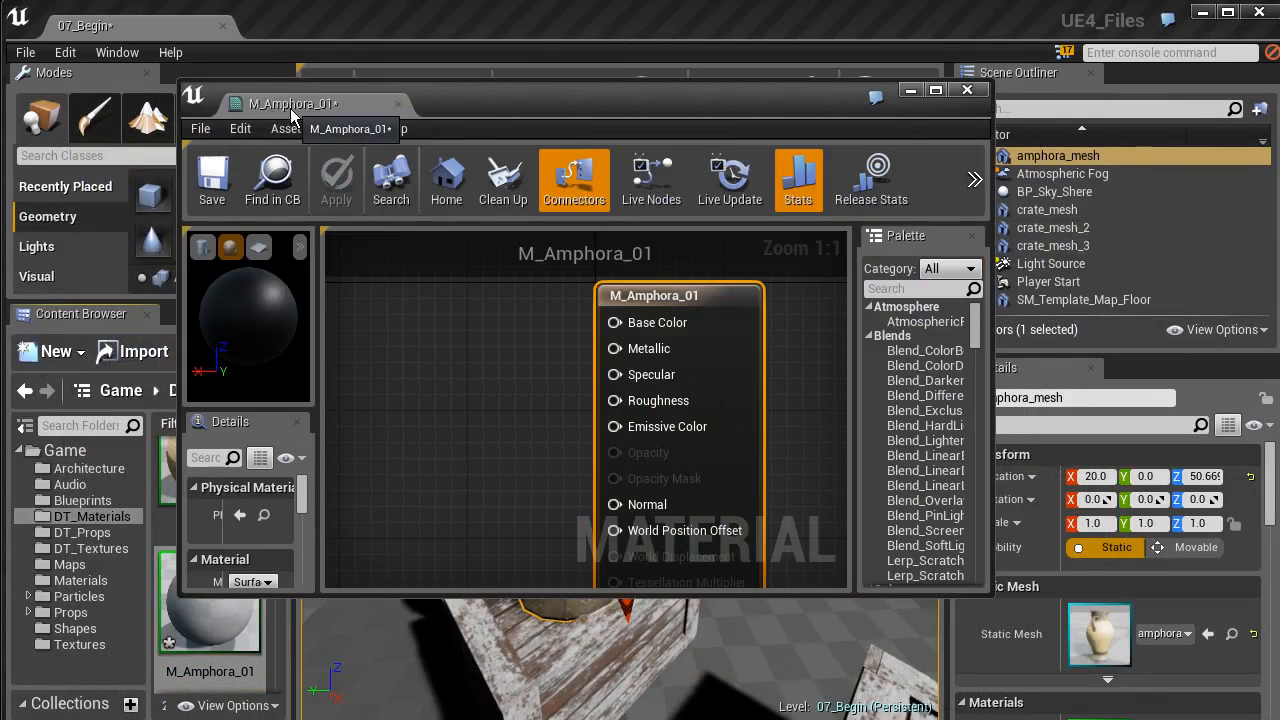
pyautogui.moveTo(282, 106); pyautogui.dragTo(308, 28)
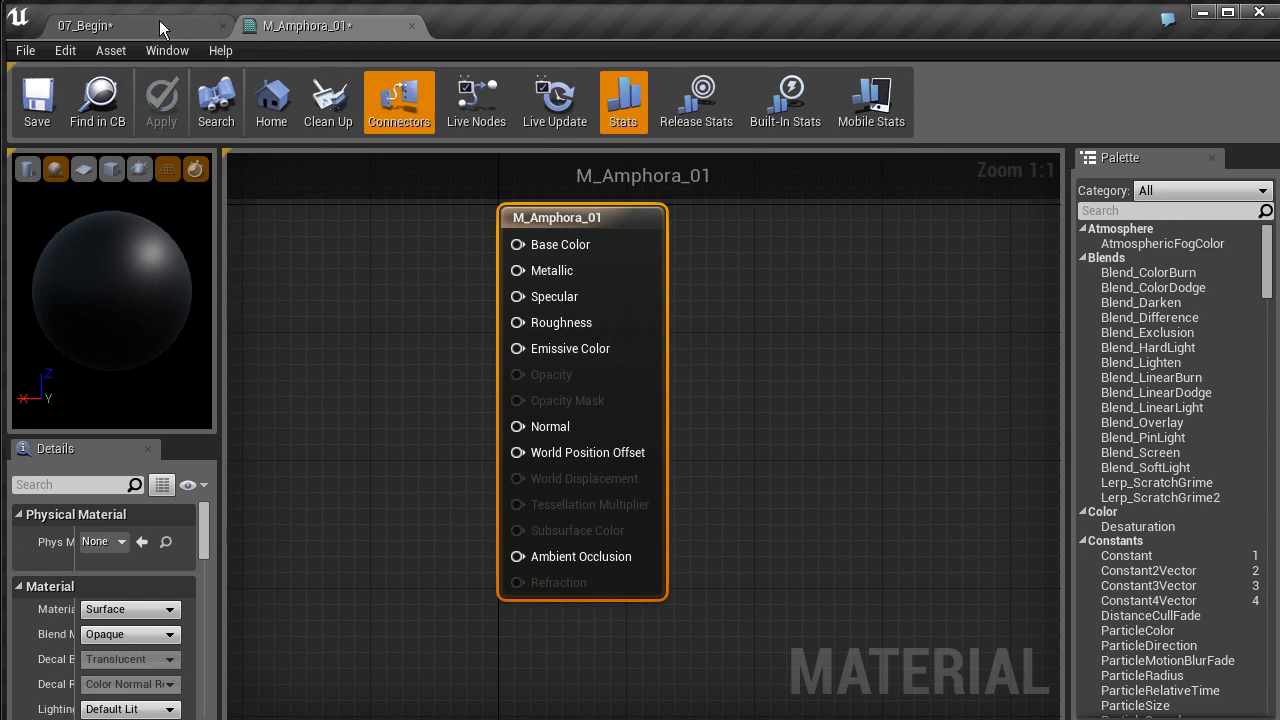
pyautogui.click(113, 25)
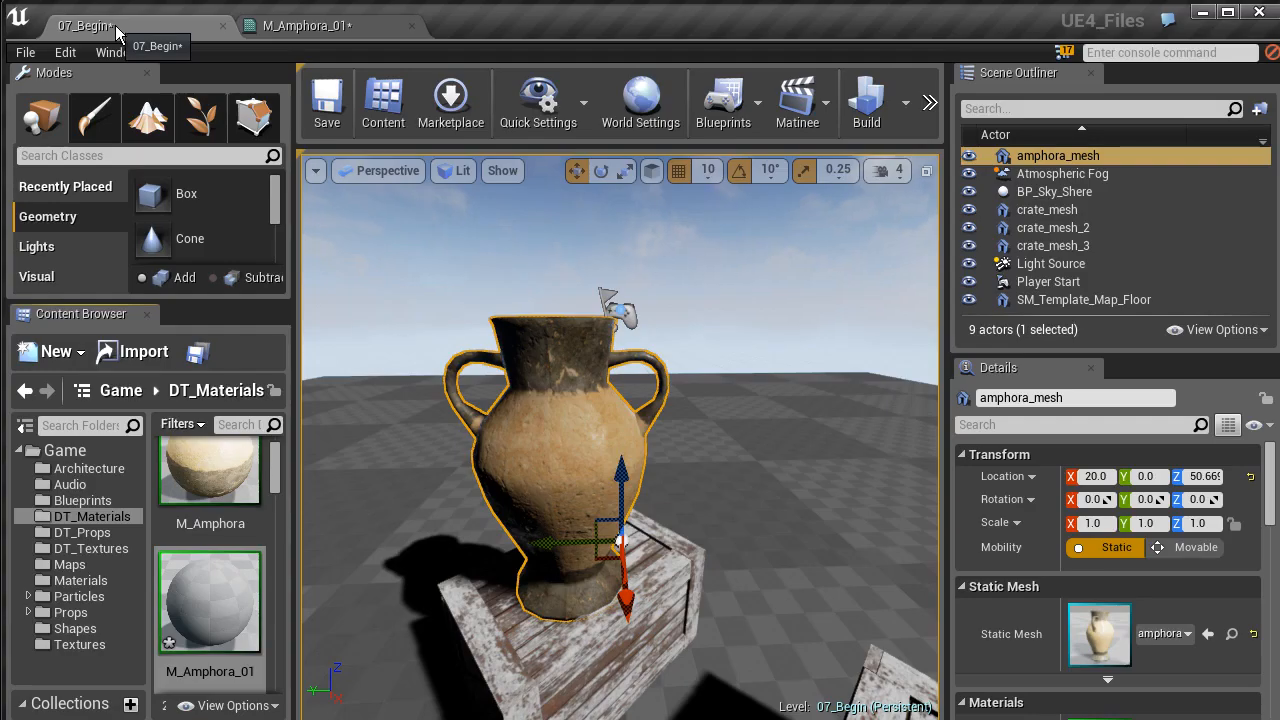
pyautogui.click(302, 30)
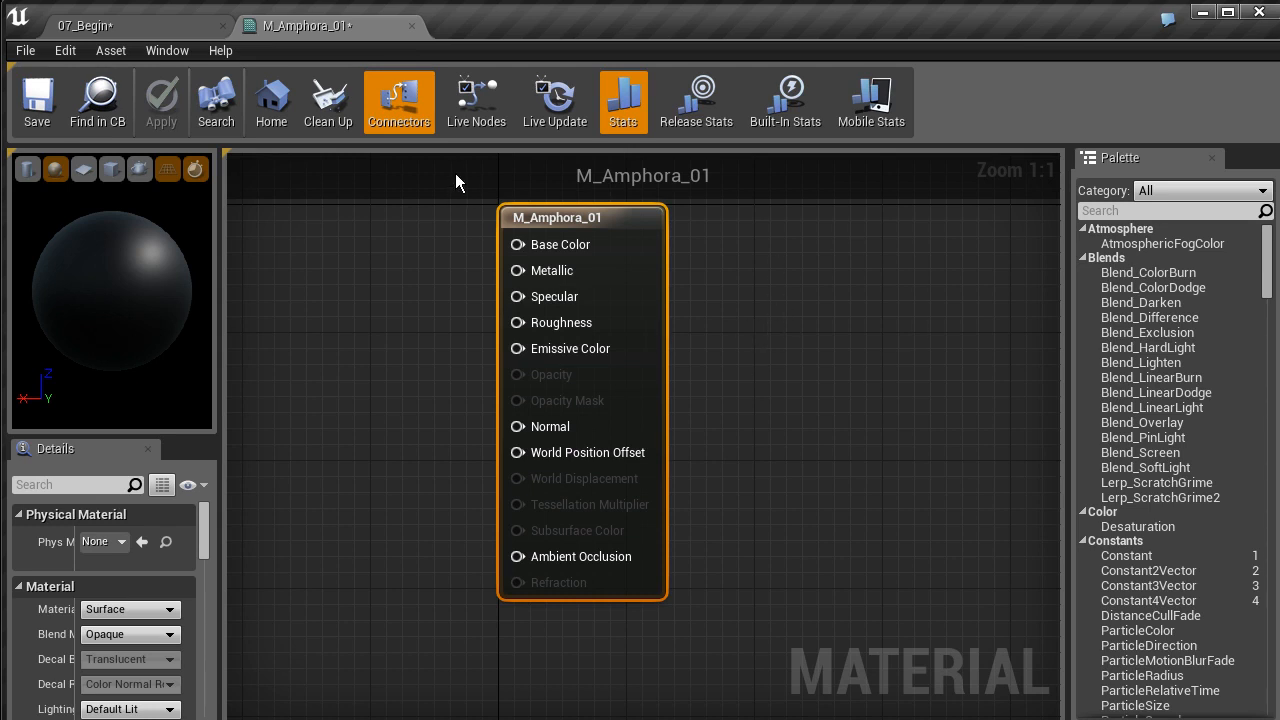
# Make room beside the M_Amphora_01 node and widen the material's property area to show full property names
pyautogui.moveTo(440, 262); pyautogui.dragTo(626, 334, button='right')
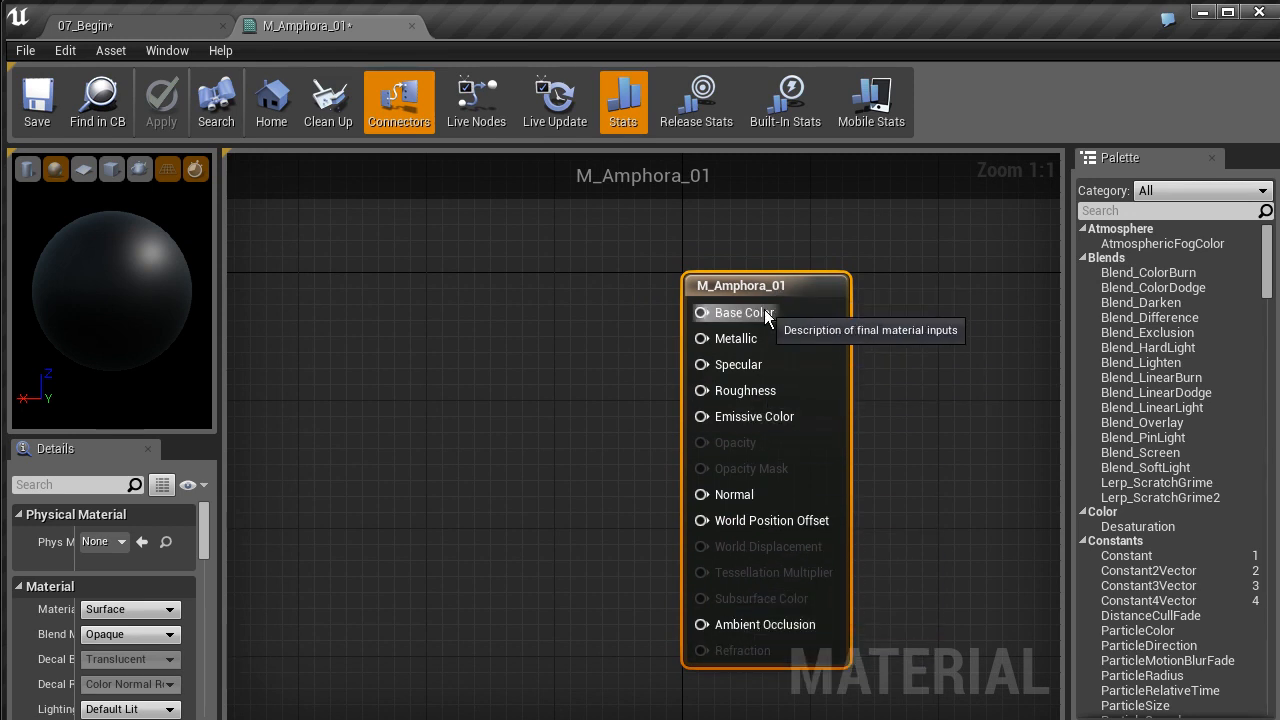
pyautogui.moveTo(895, 364); pyautogui.dragTo(890, 330, button='right')
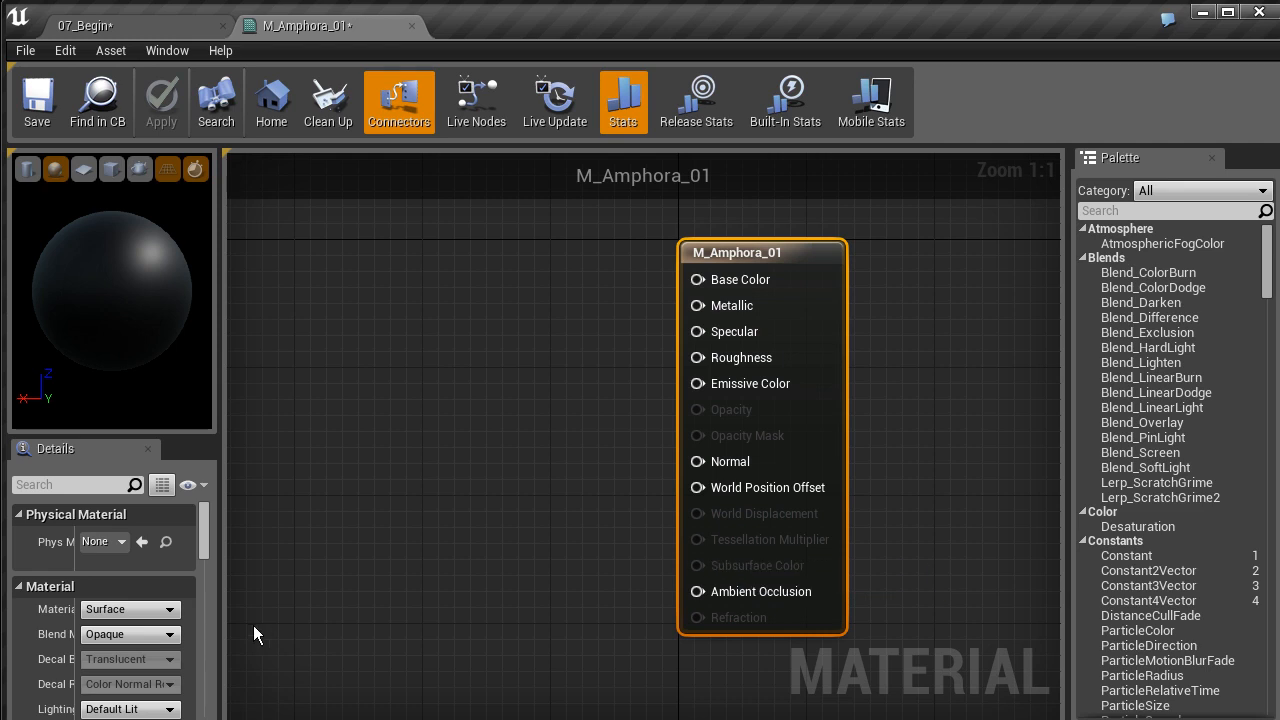
pyautogui.moveTo(80, 616); pyautogui.dragTo(110, 616)
pyautogui.moveTo(222, 571); pyautogui.dragTo(298, 571)
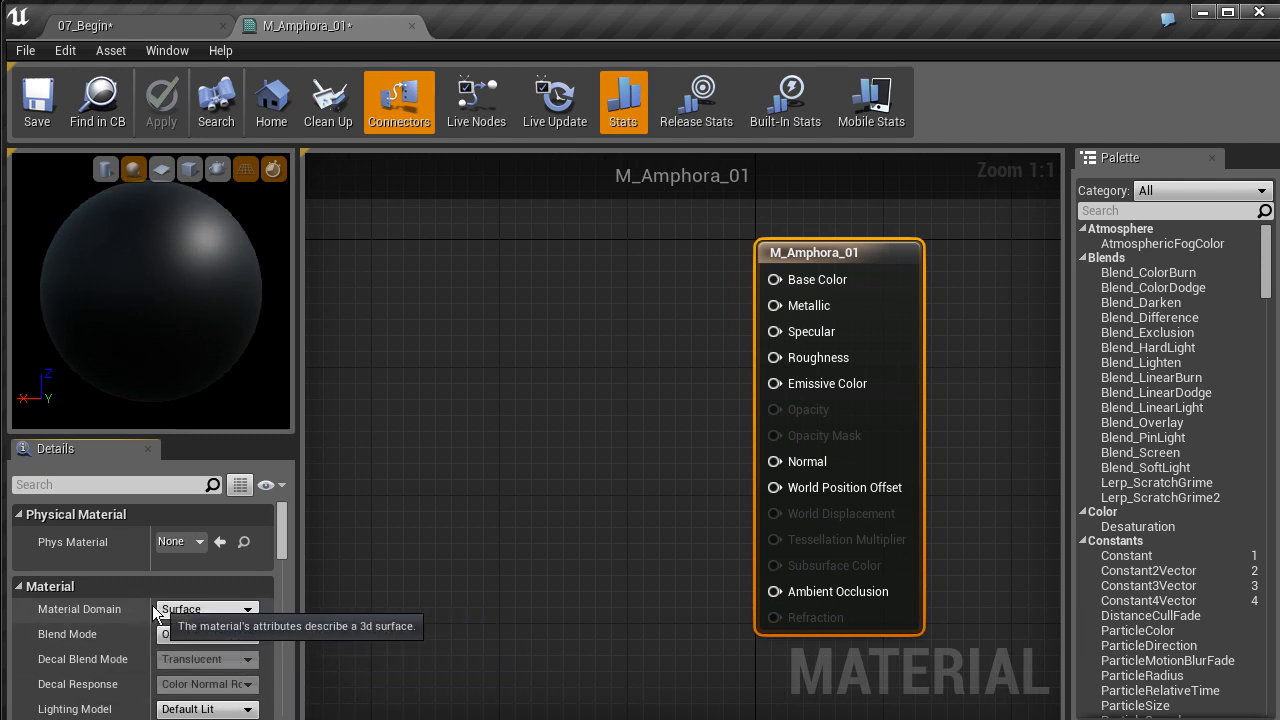
# Examine the material's blend mode and the available lighting model options without changing them
pyautogui.scroll(-1, 155, 689)
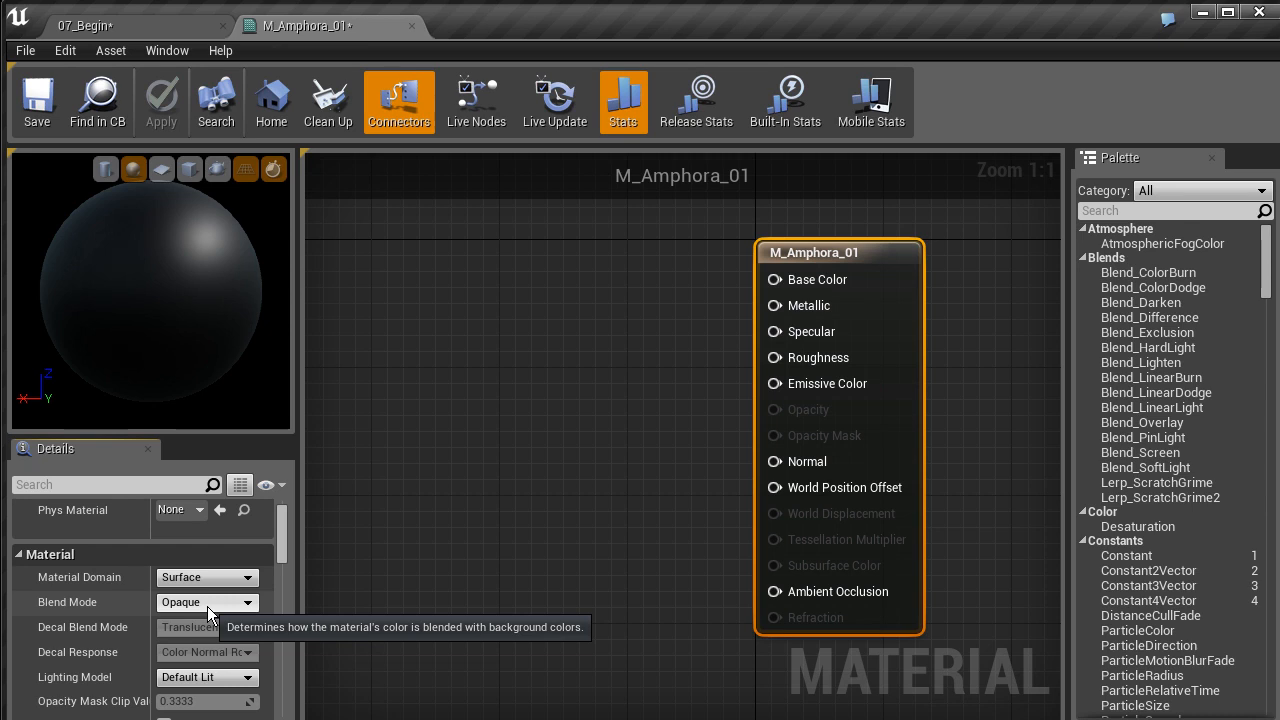
pyautogui.click(248, 680)
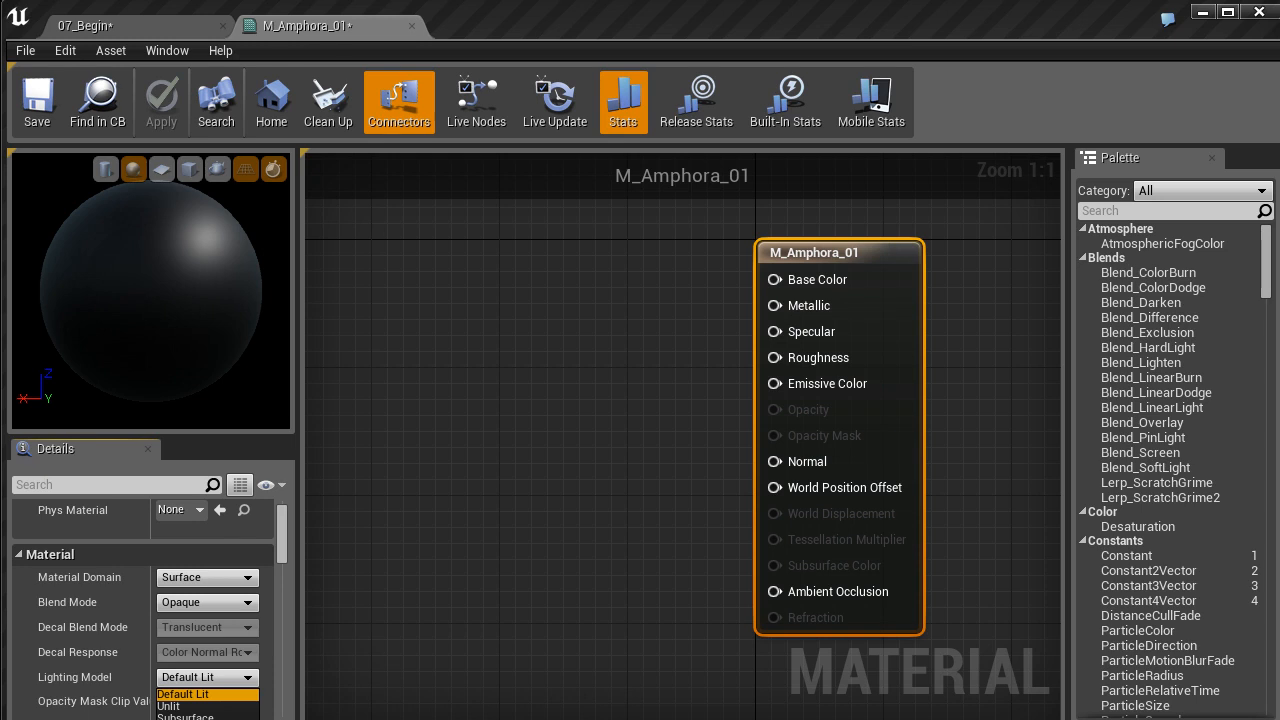
pyautogui.moveTo(281, 537); pyautogui.dragTo(281, 549)
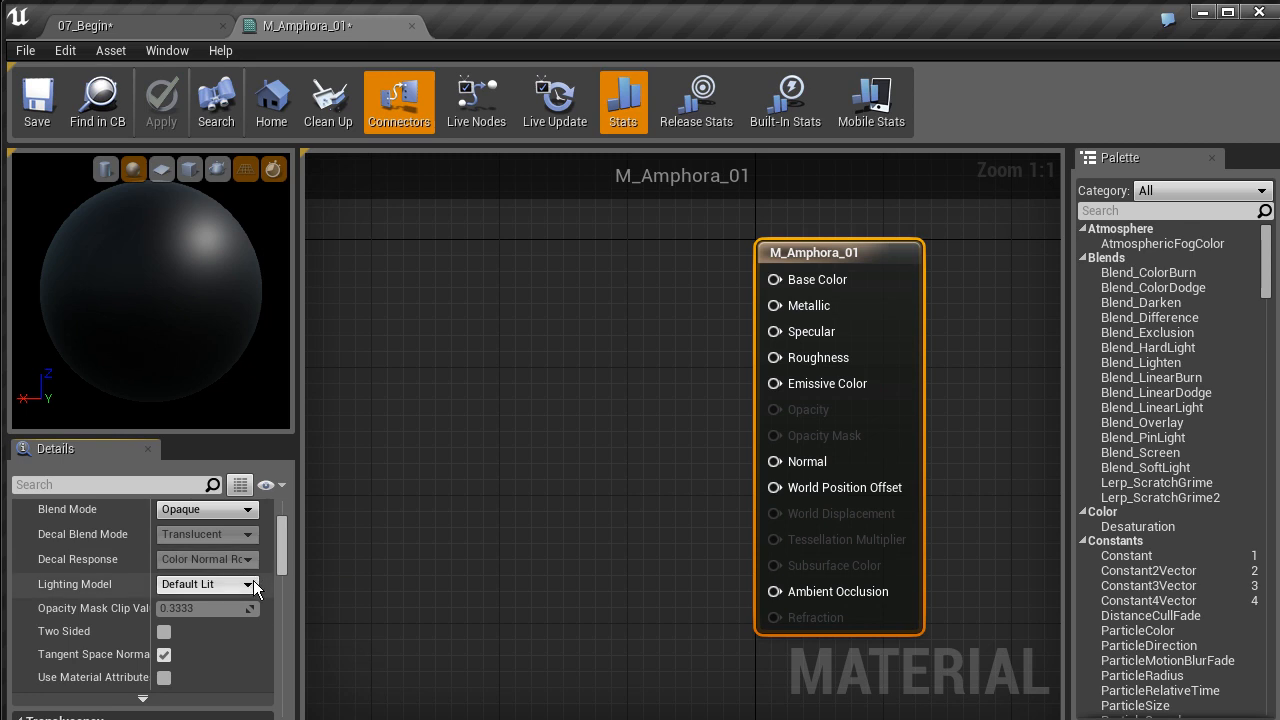
pyautogui.click(254, 582)
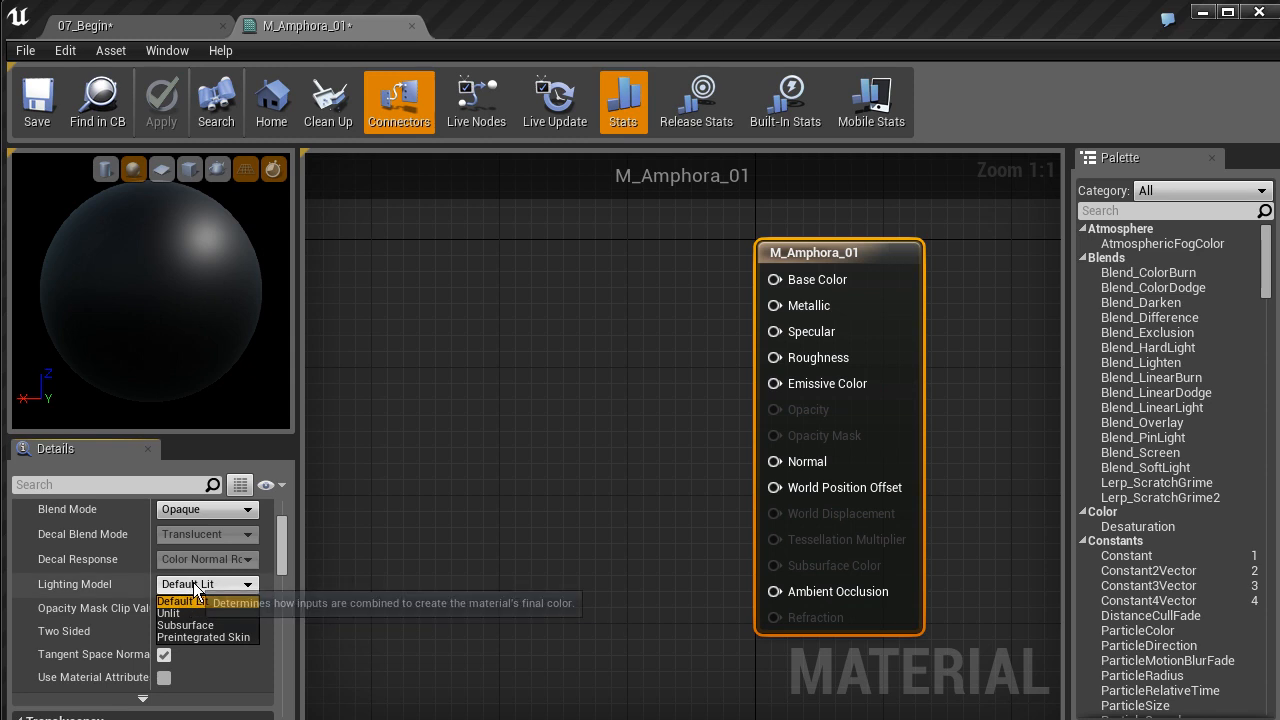
pyautogui.click(283, 545)
pyautogui.scroll(3, 284, 545)
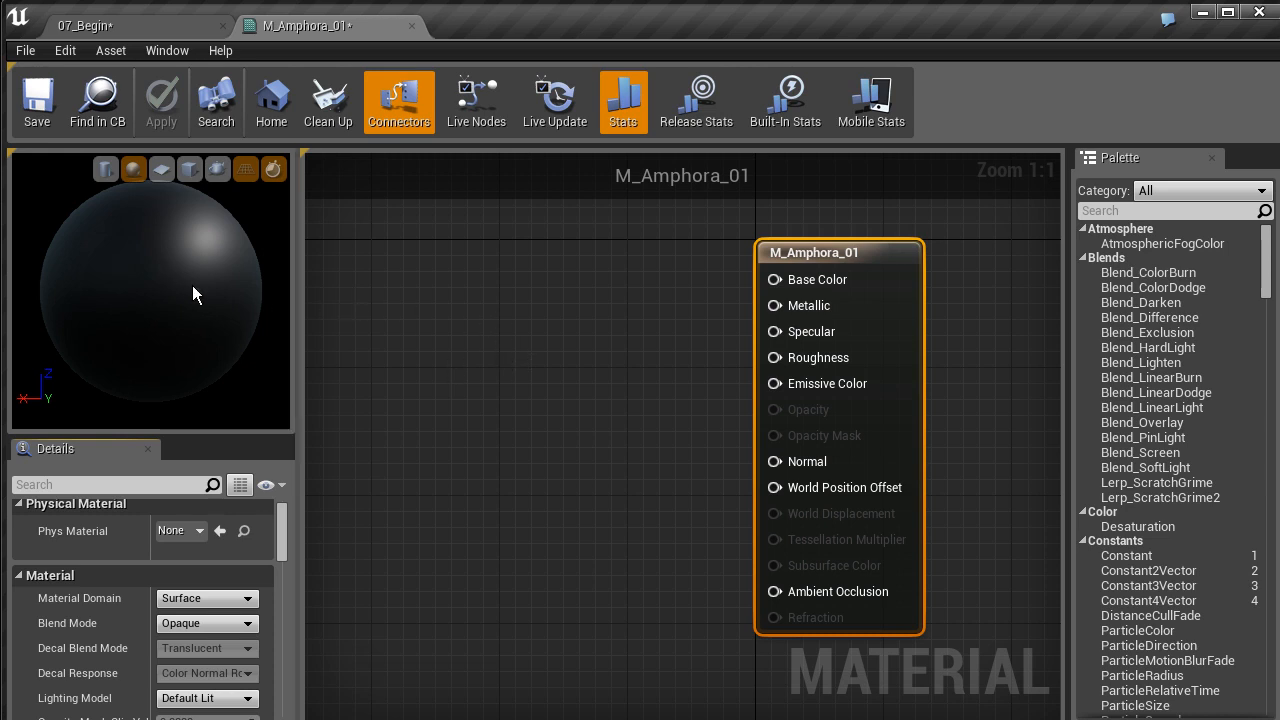
# Select the amphore_DIFF texture in the DT_Textures folder and return to the M_Amphora_01 material graph
pyautogui.moveTo(458, 293); pyautogui.dragTo(496, 332, button='right')
pyautogui.click(121, 27)
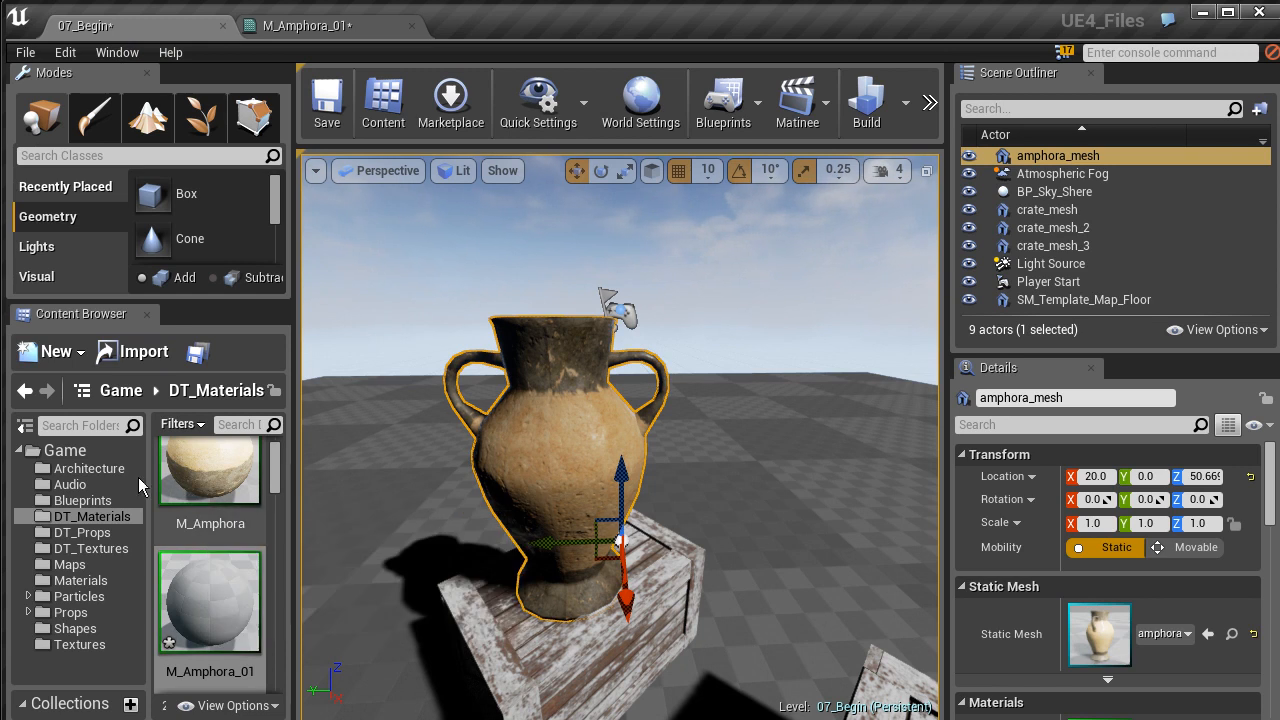
pyautogui.click(93, 549)
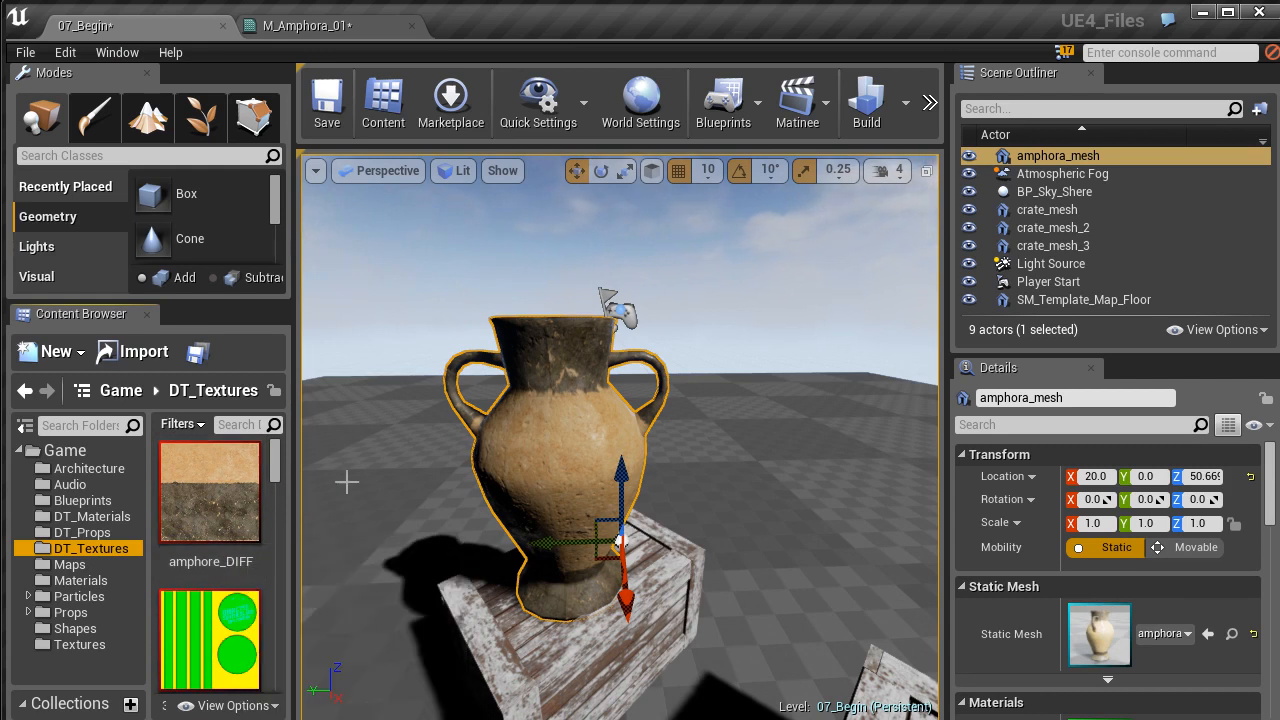
pyautogui.click(240, 495)
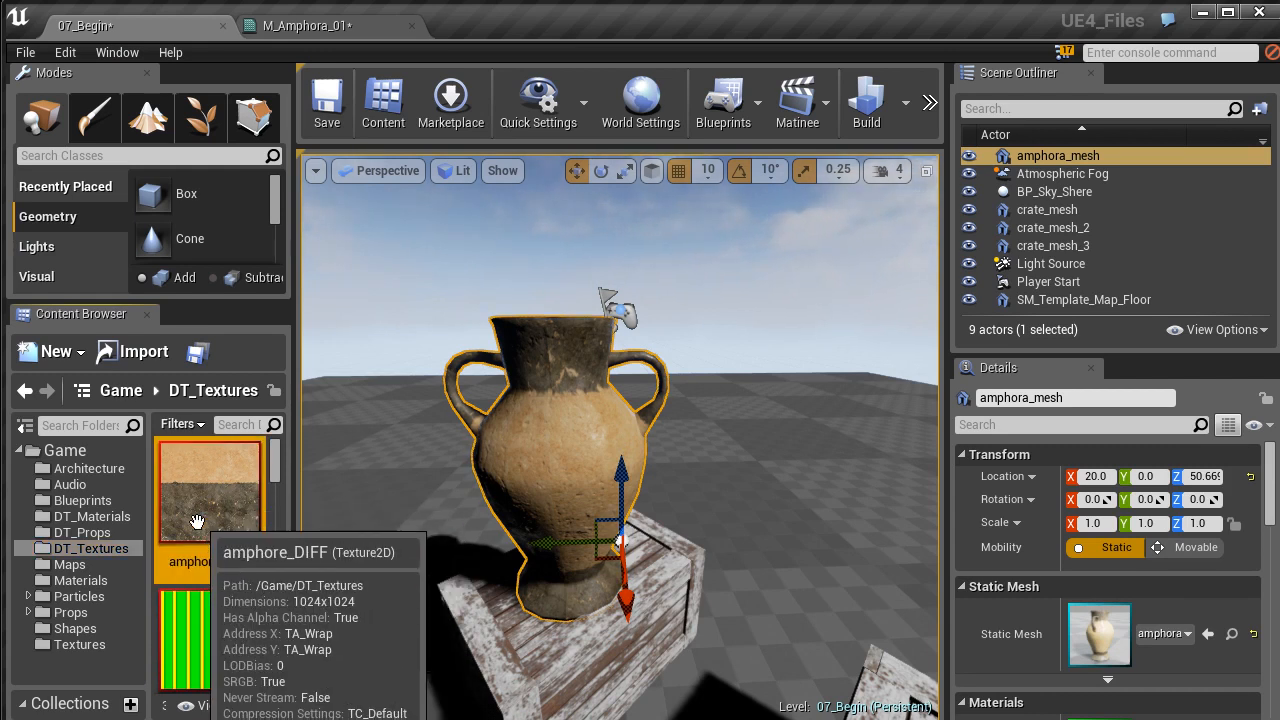
pyautogui.moveTo(212, 498)
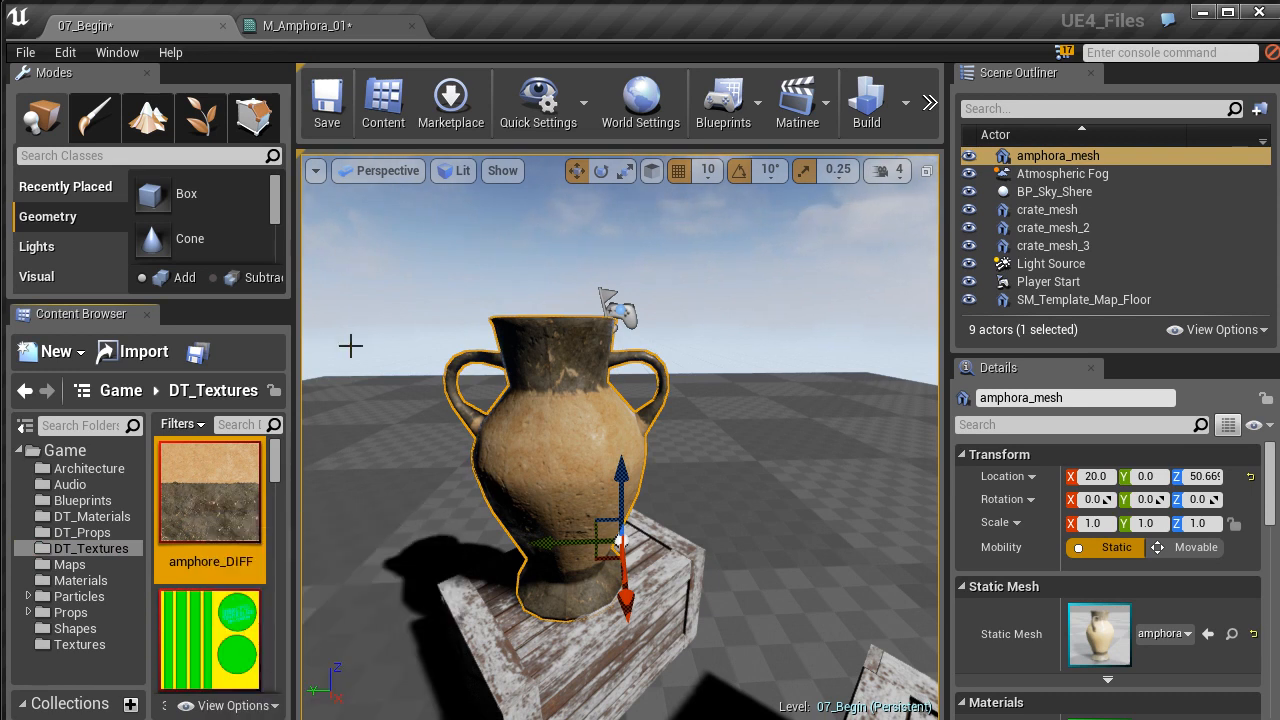
pyautogui.click(310, 28)
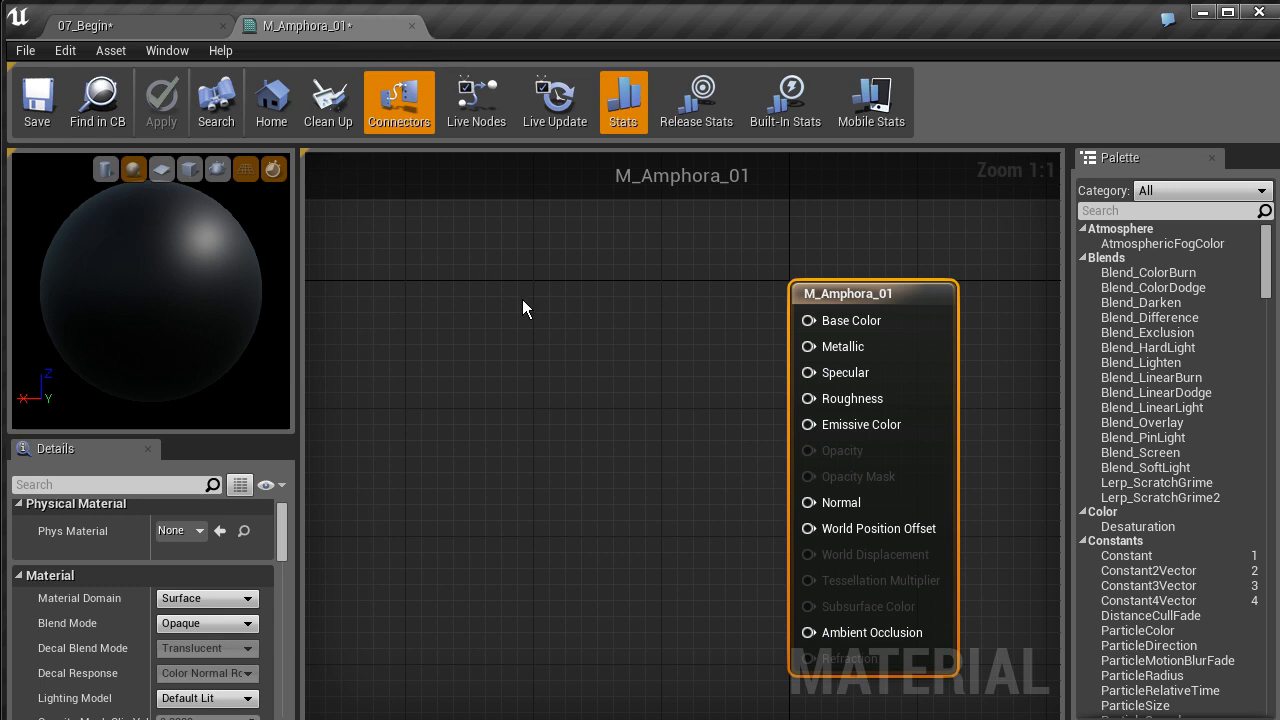
pyautogui.click(128, 30)
pyautogui.moveTo(210, 500)
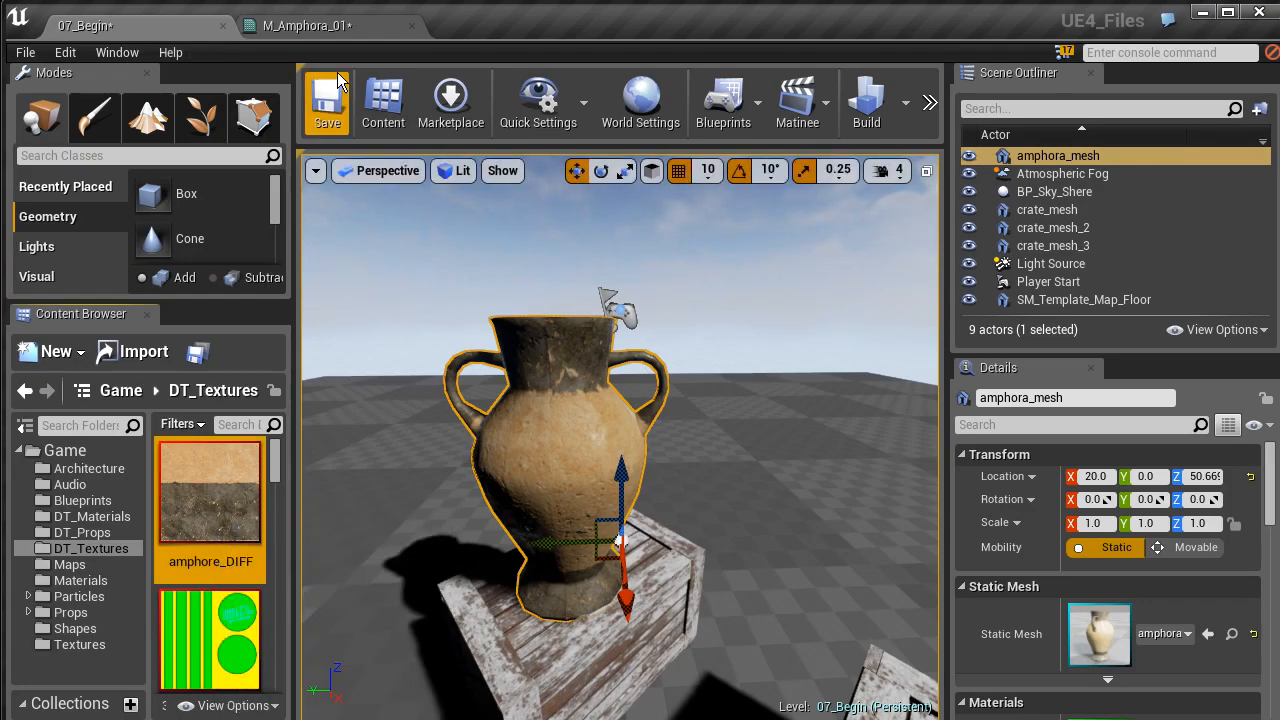
pyautogui.click(335, 27)
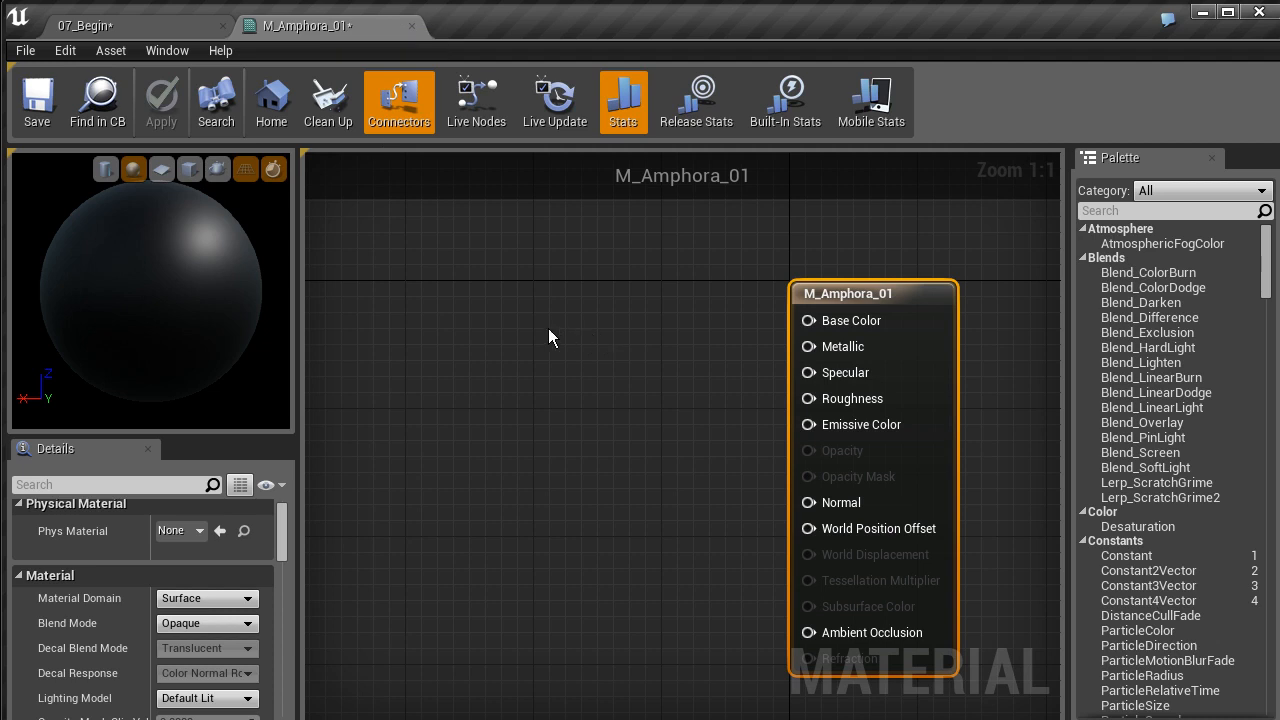
pyautogui.click(439, 286)
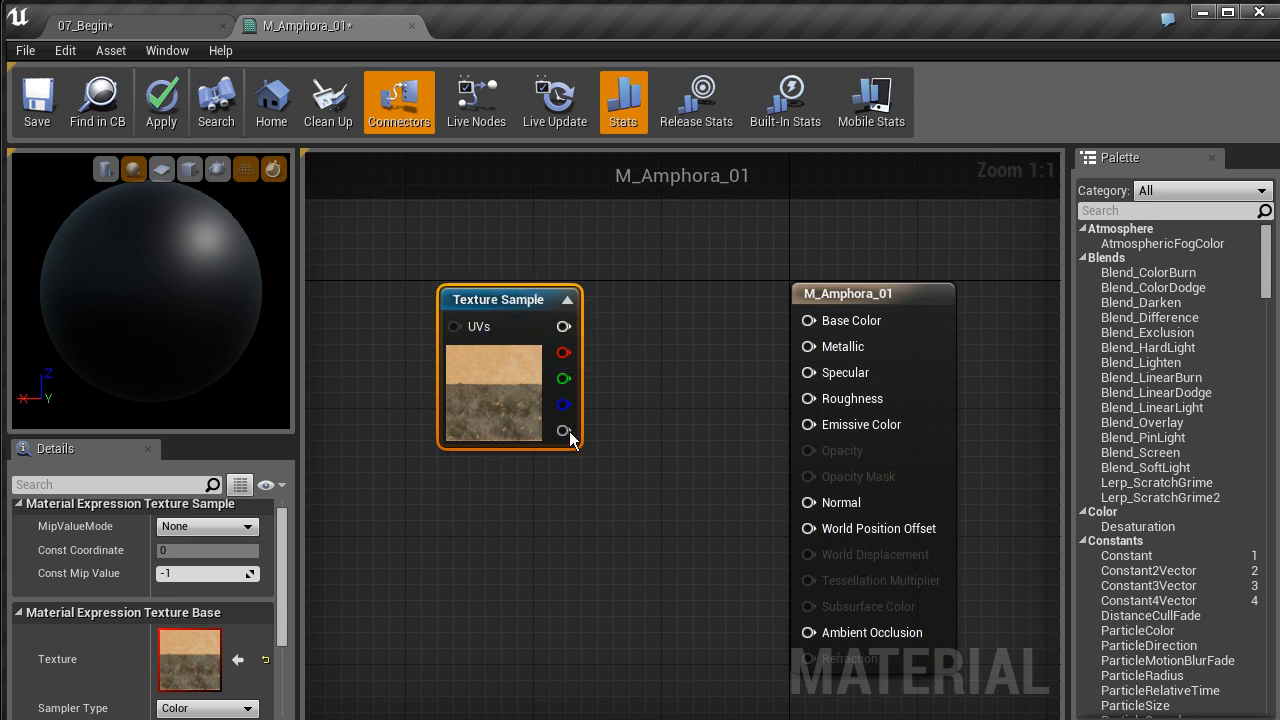
pyautogui.press('Delete')
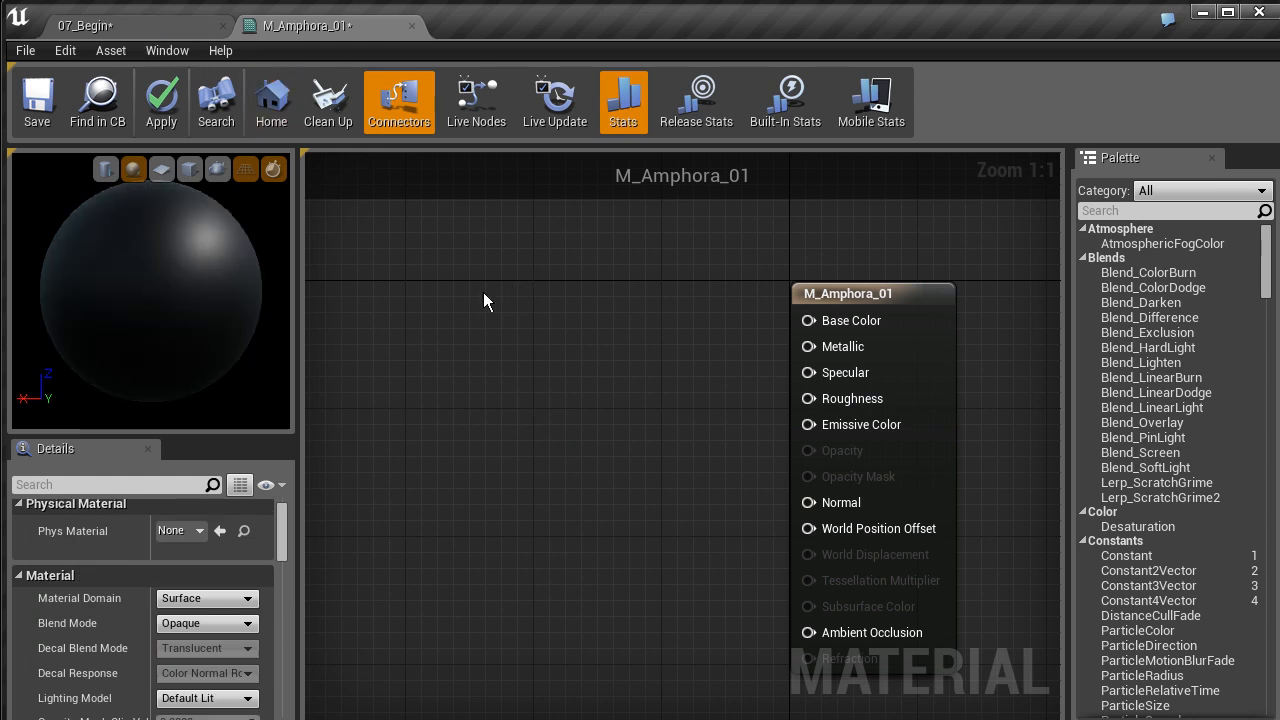
pyautogui.rightClick(416, 317)
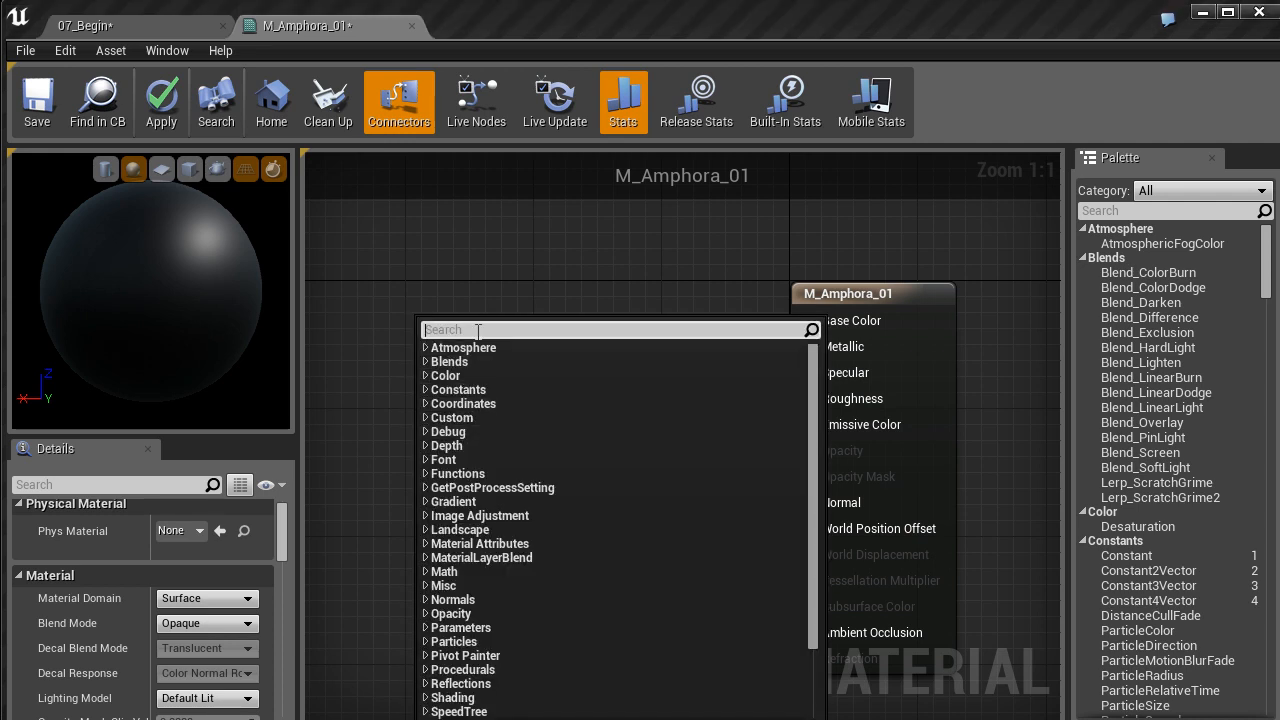
pyautogui.write('texture')
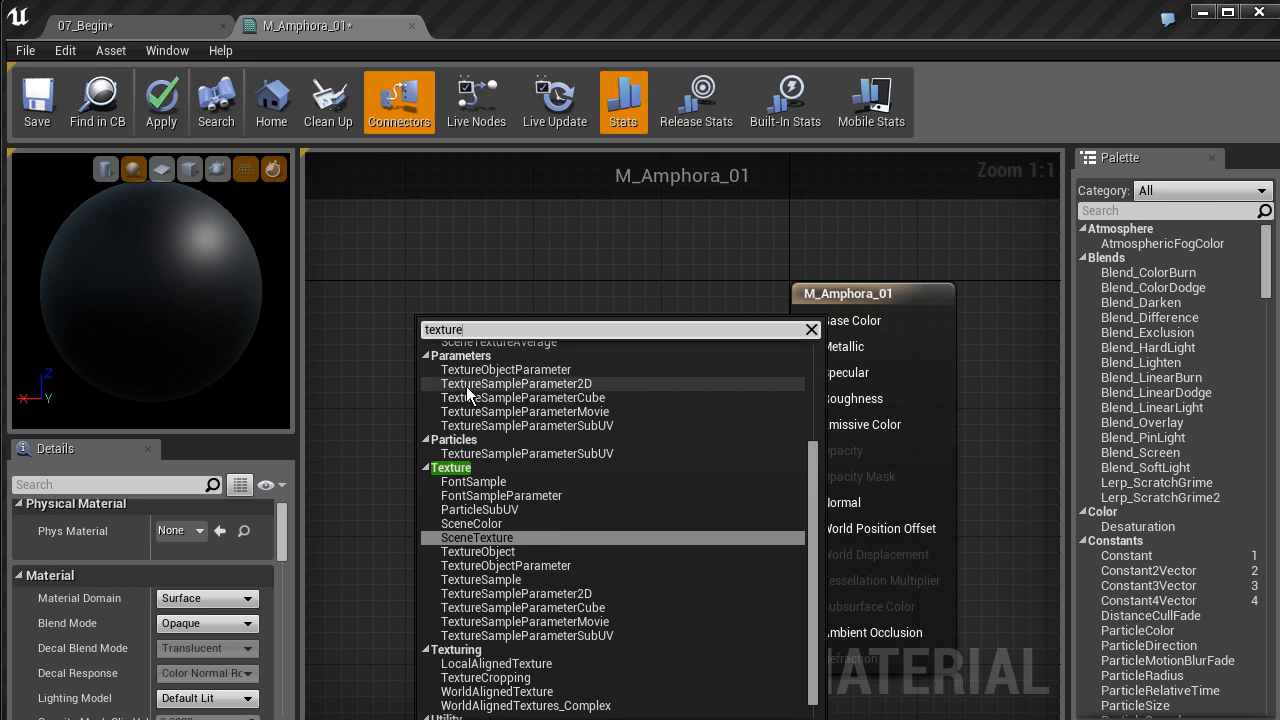
pyautogui.click(481, 580)
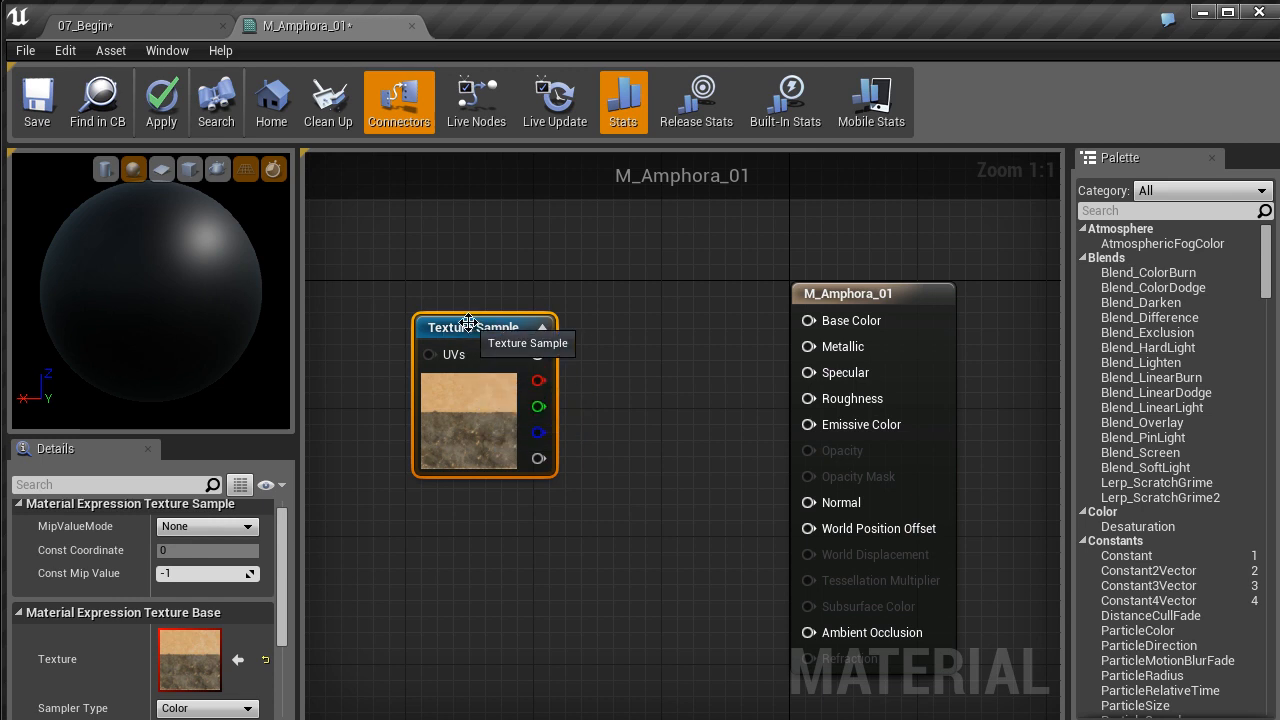
pyautogui.press('Delete')
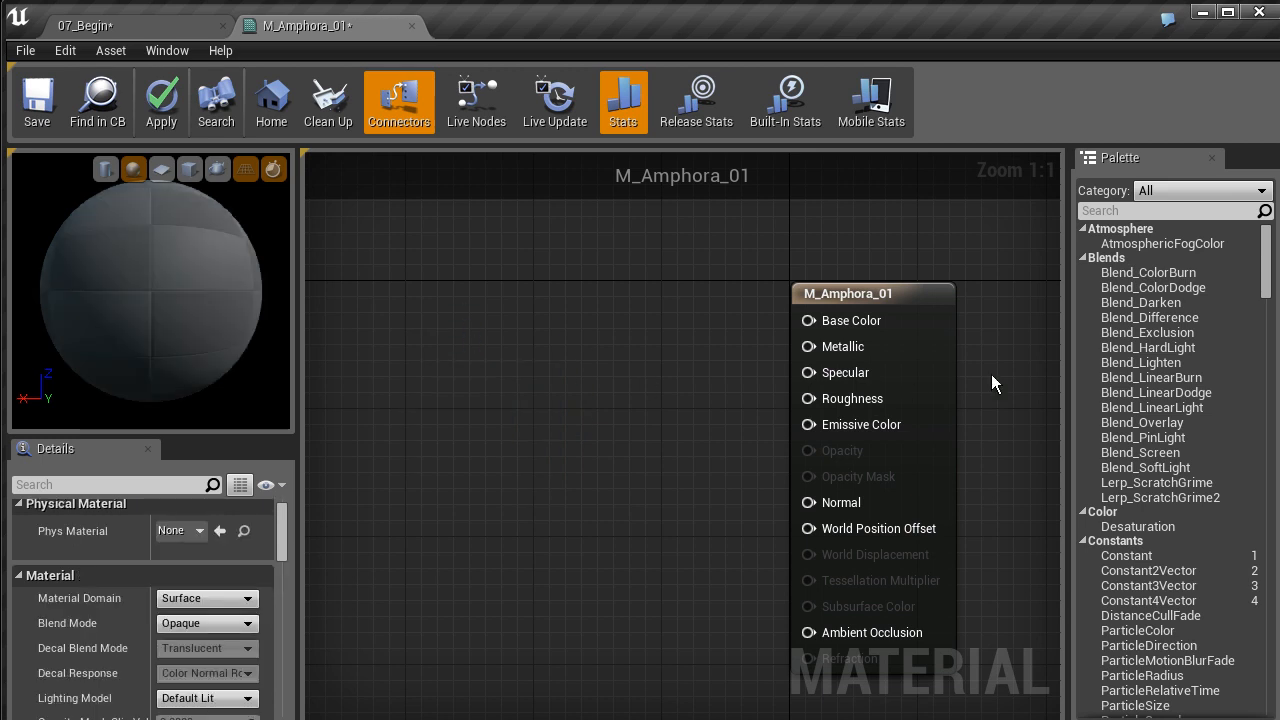
# Find TextureSample by searching the palette for "texture" and place one, using amphore_DIFF, in the graph beside the M_Amphora_01 node
pyautogui.click(1152, 211)
pyautogui.write('texture')
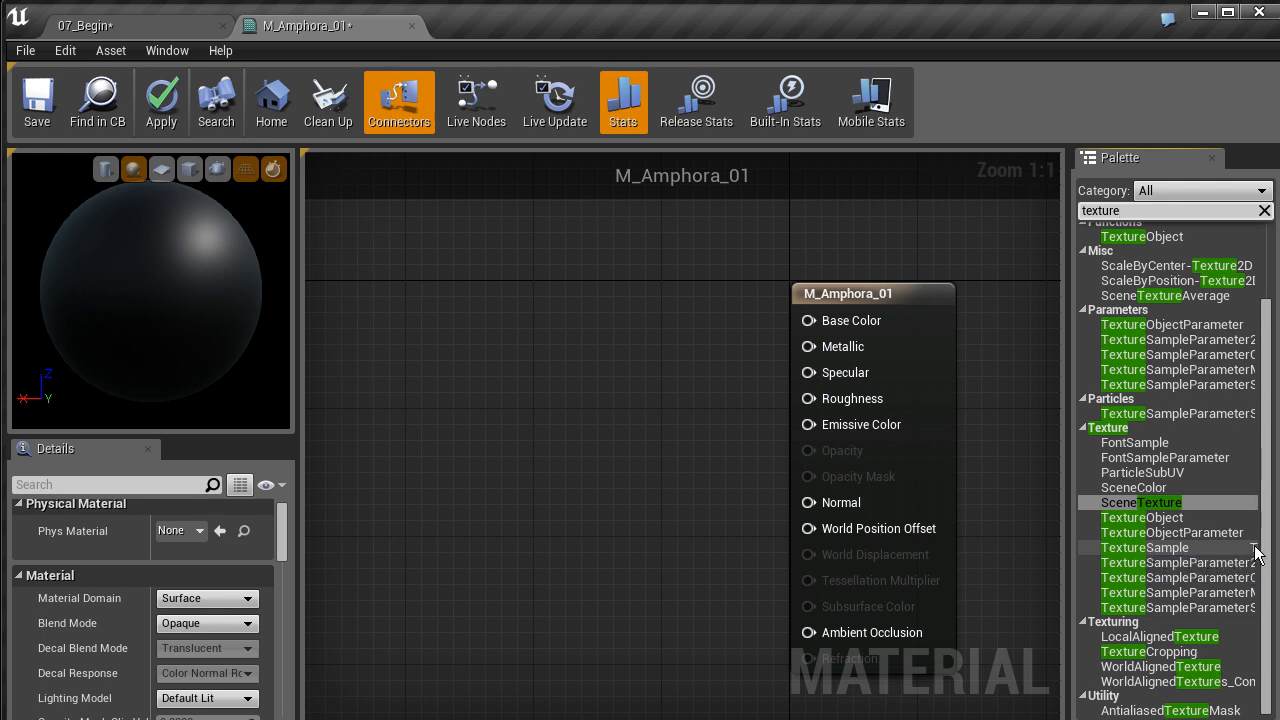
pyautogui.moveTo(1066, 445); pyautogui.dragTo(1004, 450)
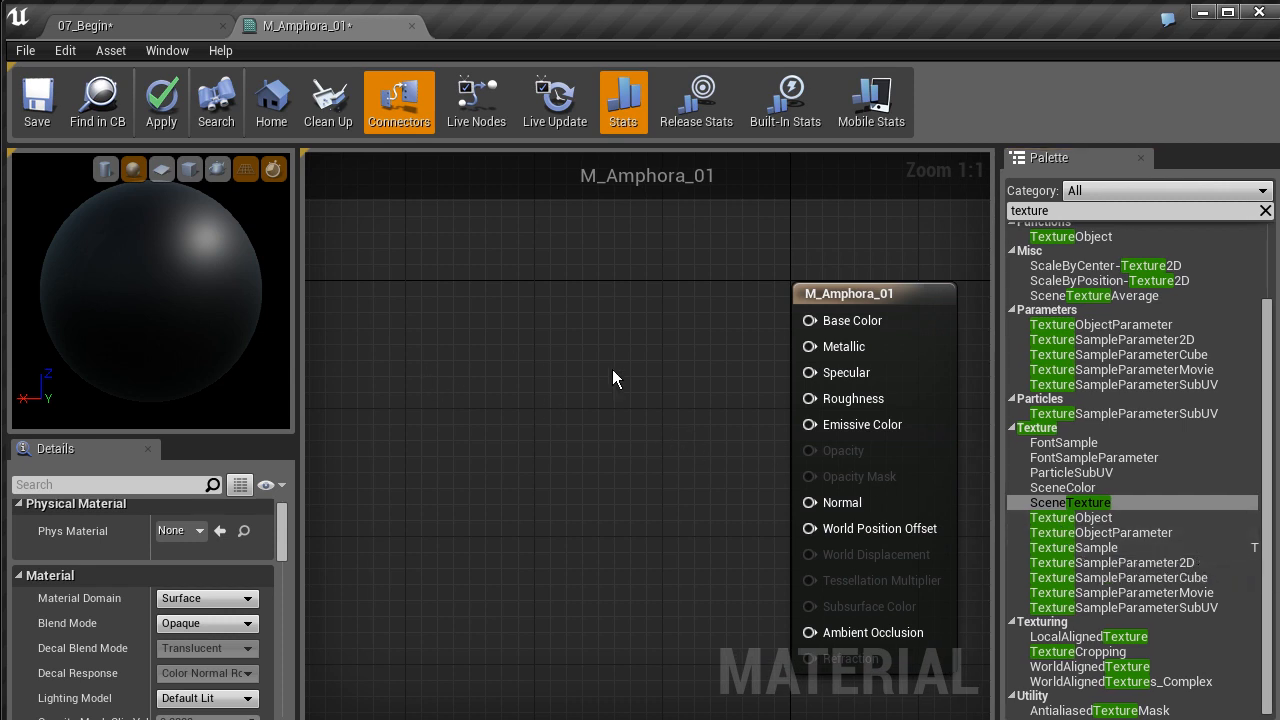
pyautogui.moveTo(1120, 548); pyautogui.dragTo(437, 310)
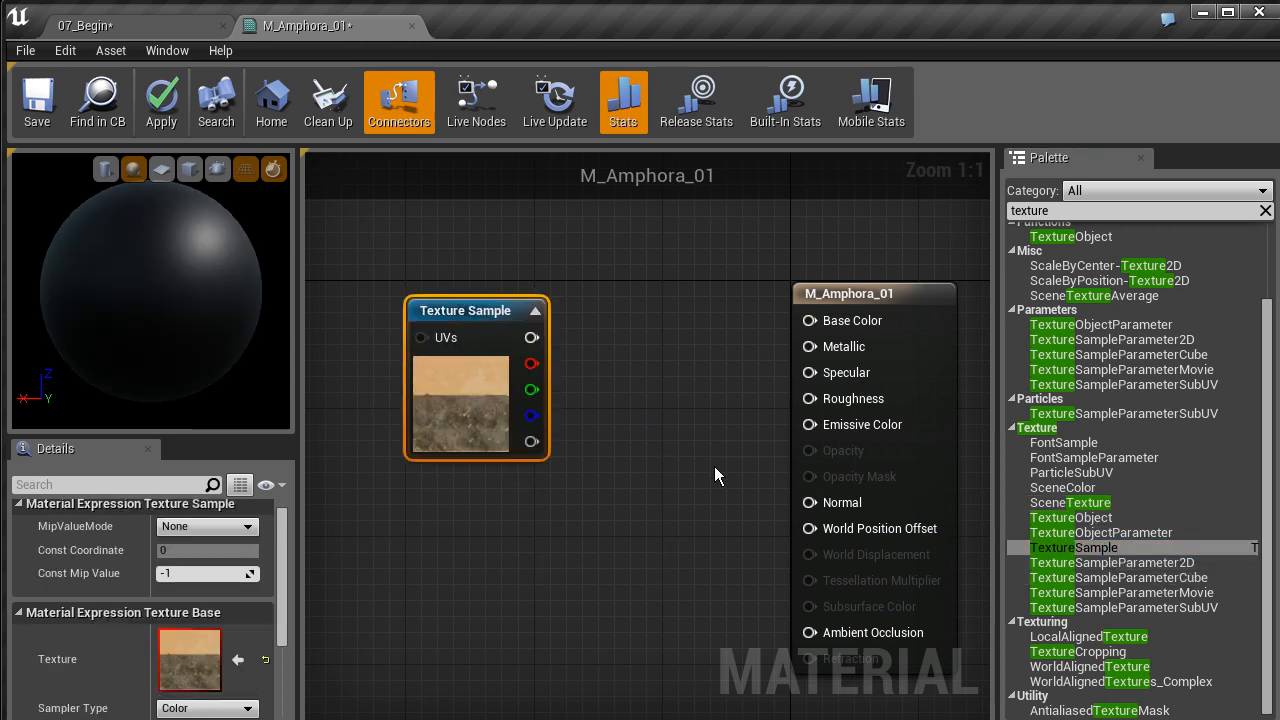
pyautogui.click(659, 436)
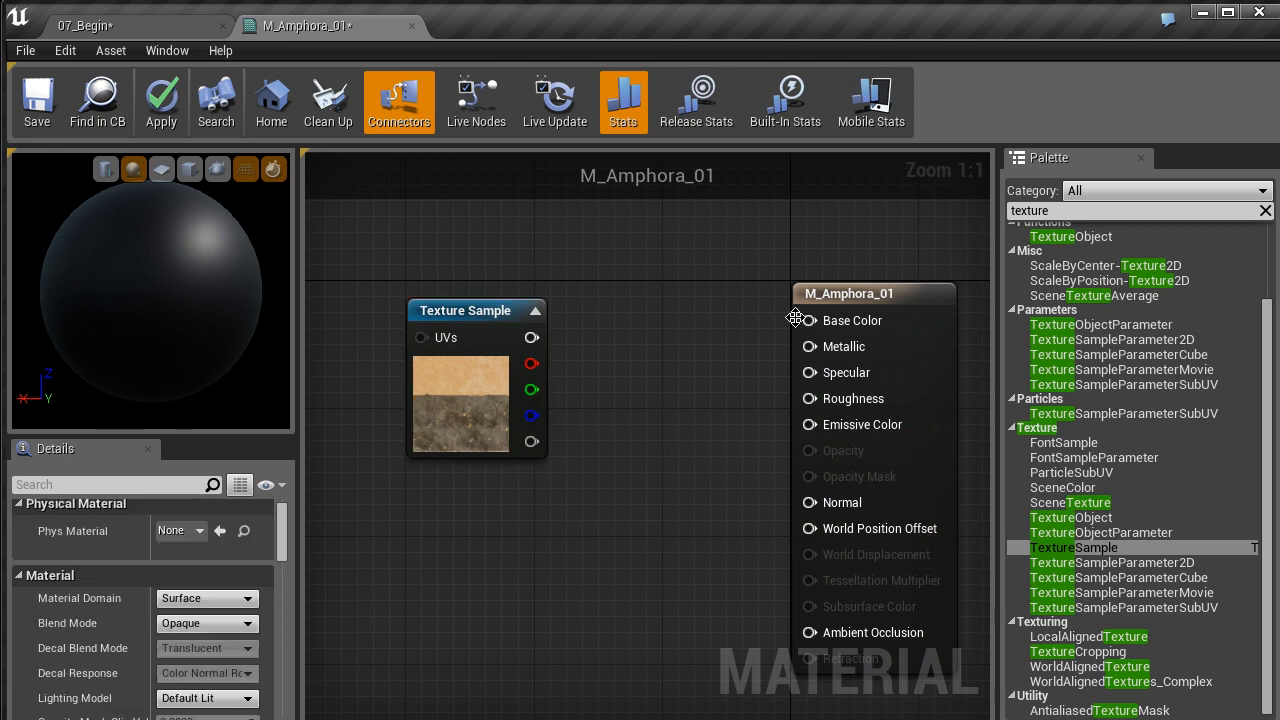
pyautogui.moveTo(672, 453); pyautogui.dragTo(727, 361, button='right')
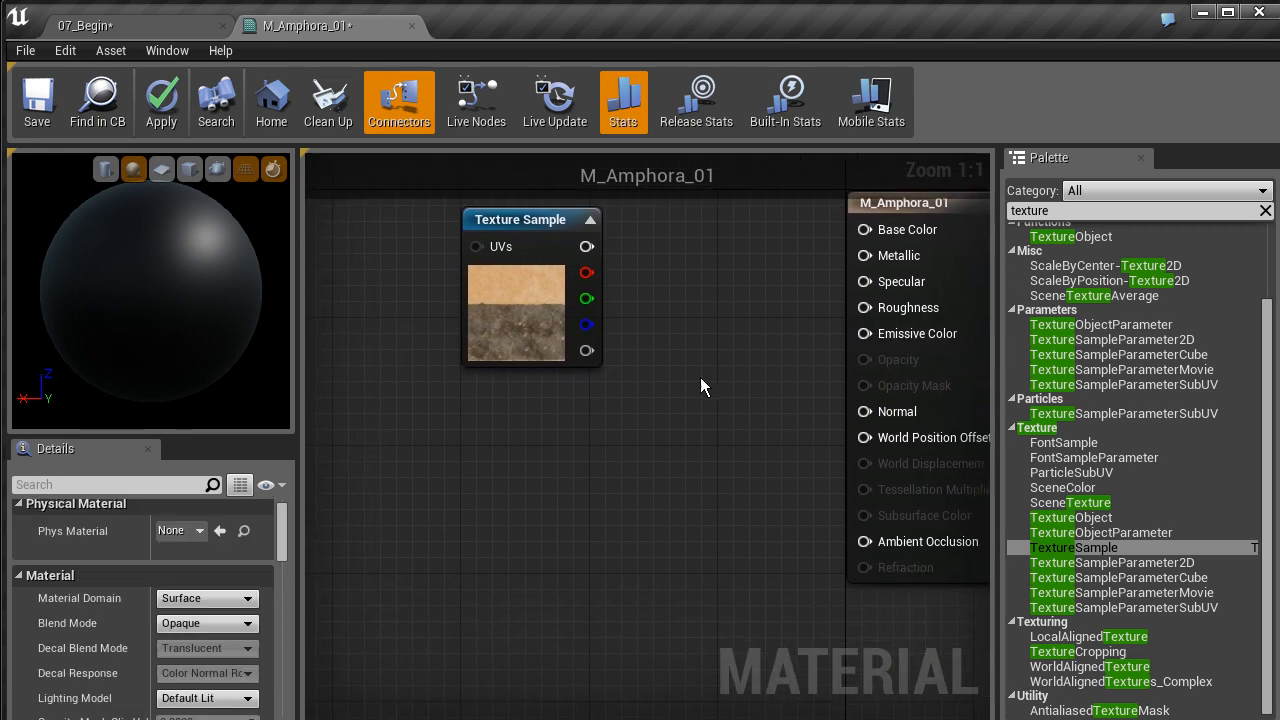
pyautogui.click(490, 467)
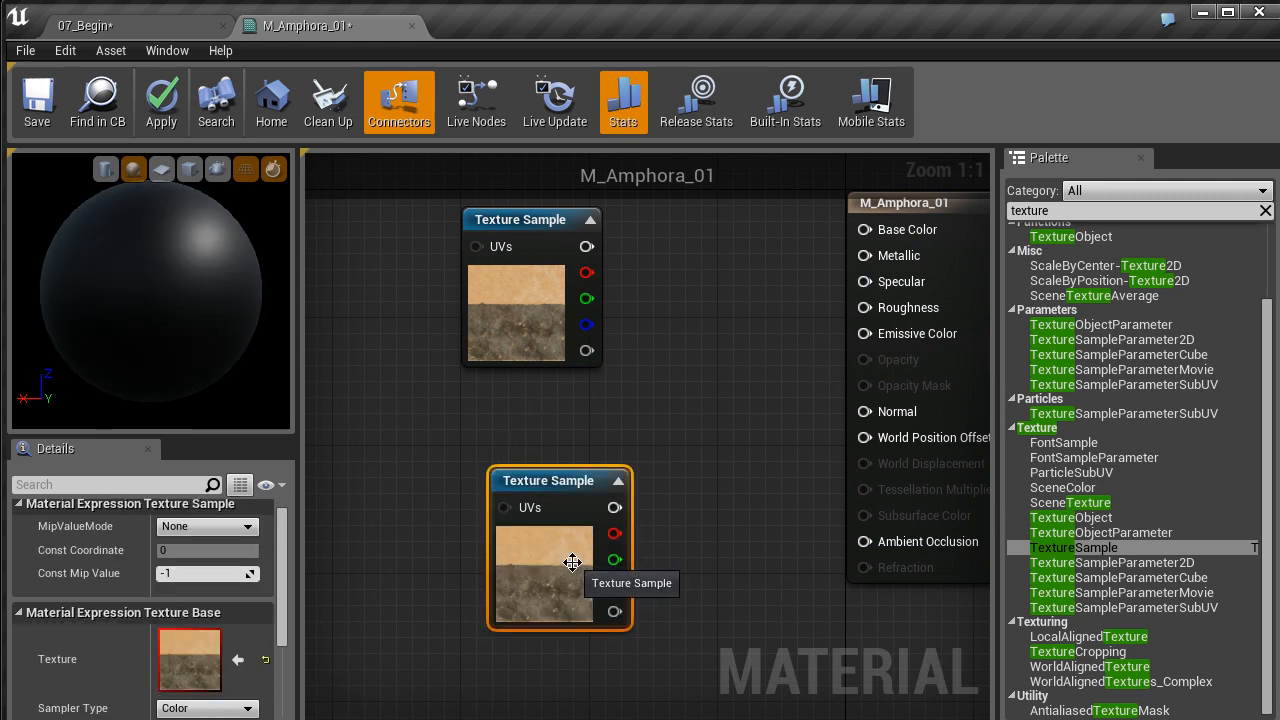
pyautogui.press('Delete')
pyautogui.moveTo(569, 427); pyautogui.dragTo(553, 554, button='right')
pyautogui.moveTo(515, 362)
pyautogui.mouseDown()
pyautogui.moveTo(507, 301)
pyautogui.moveTo(453, 308)
pyautogui.moveTo(517, 352)
pyautogui.mouseUp()
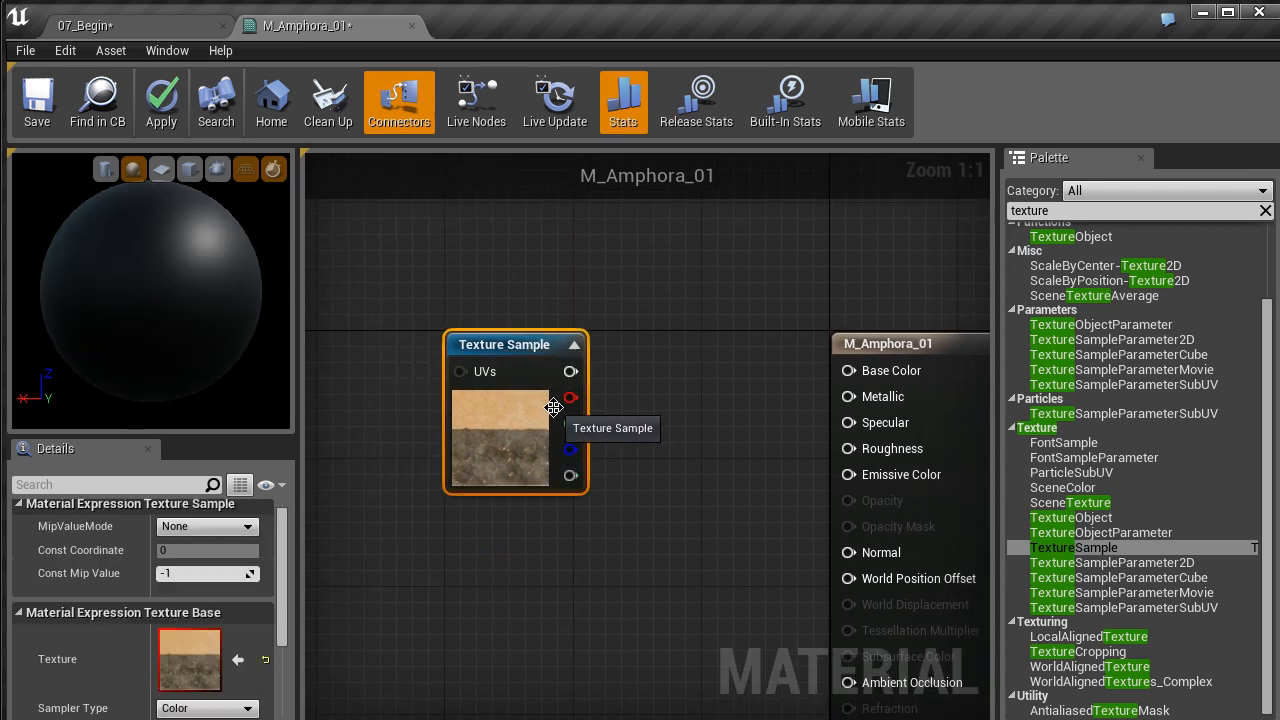
pyautogui.moveTo(876, 335); pyautogui.dragTo(823, 262, button='right')
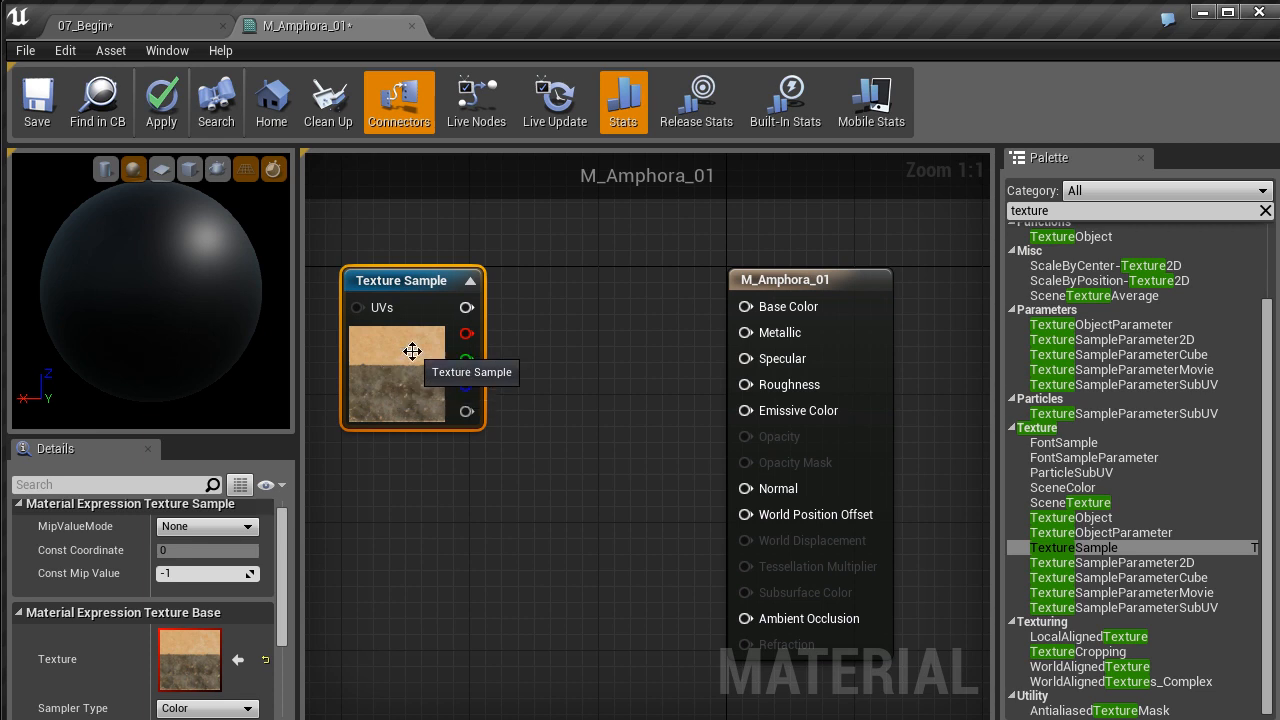
pyautogui.moveTo(466, 305)
pyautogui.mouseDown()
pyautogui.moveTo(630, 288)
pyautogui.moveTo(482, 301)
pyautogui.mouseUp()
pyautogui.click(465, 333)
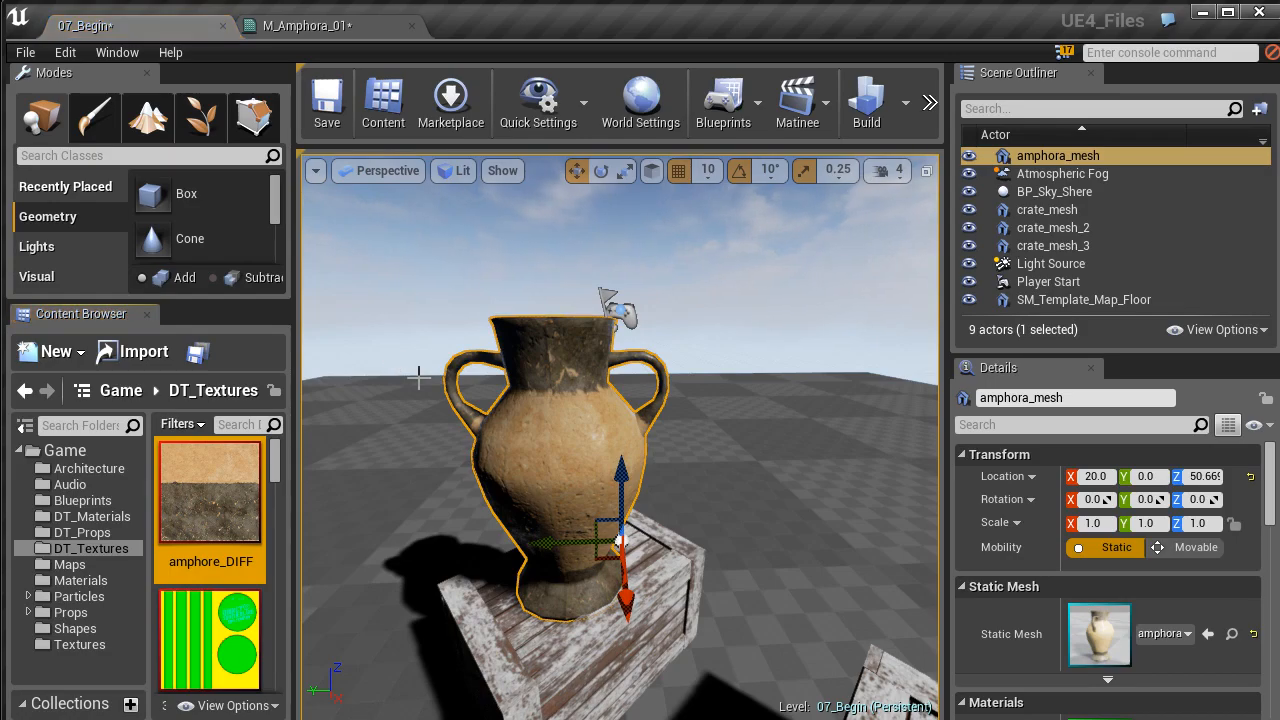
# Open the amphore_DIFF texture from the level's asset browser, examine its red, green and blue channels separately, and close it
pyautogui.moveTo(210, 508)
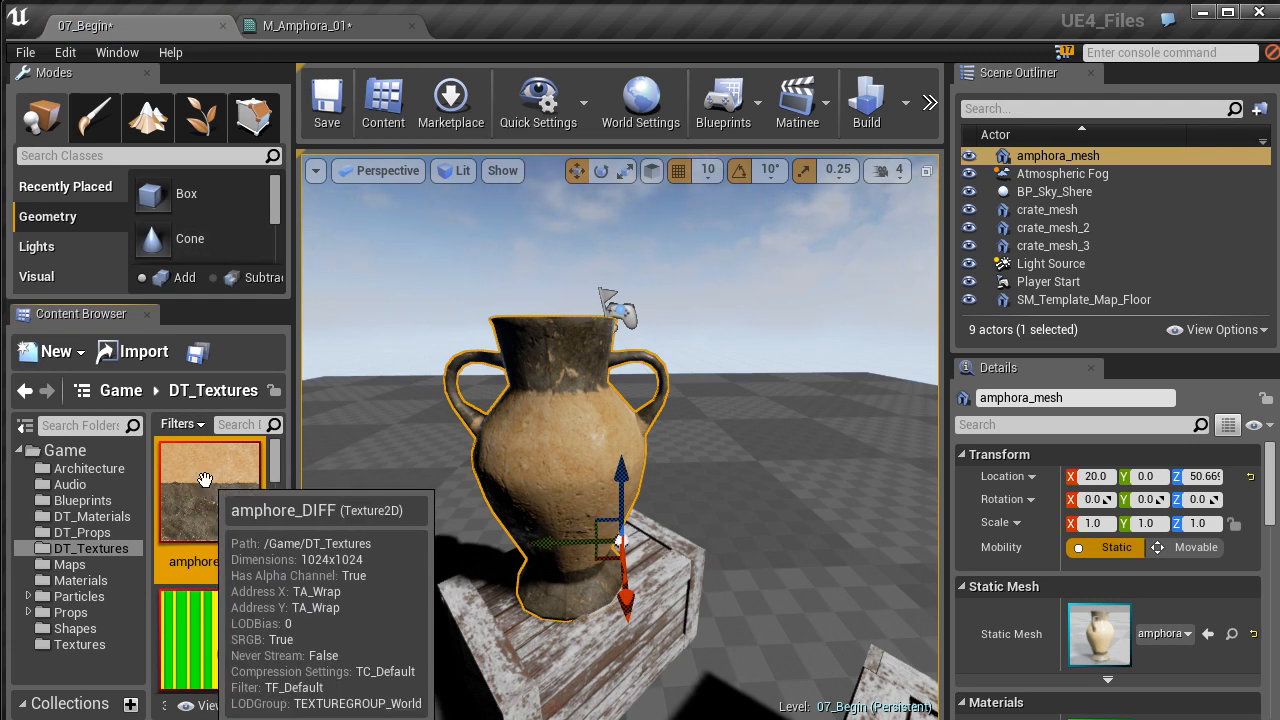
pyautogui.doubleClick(204, 479)
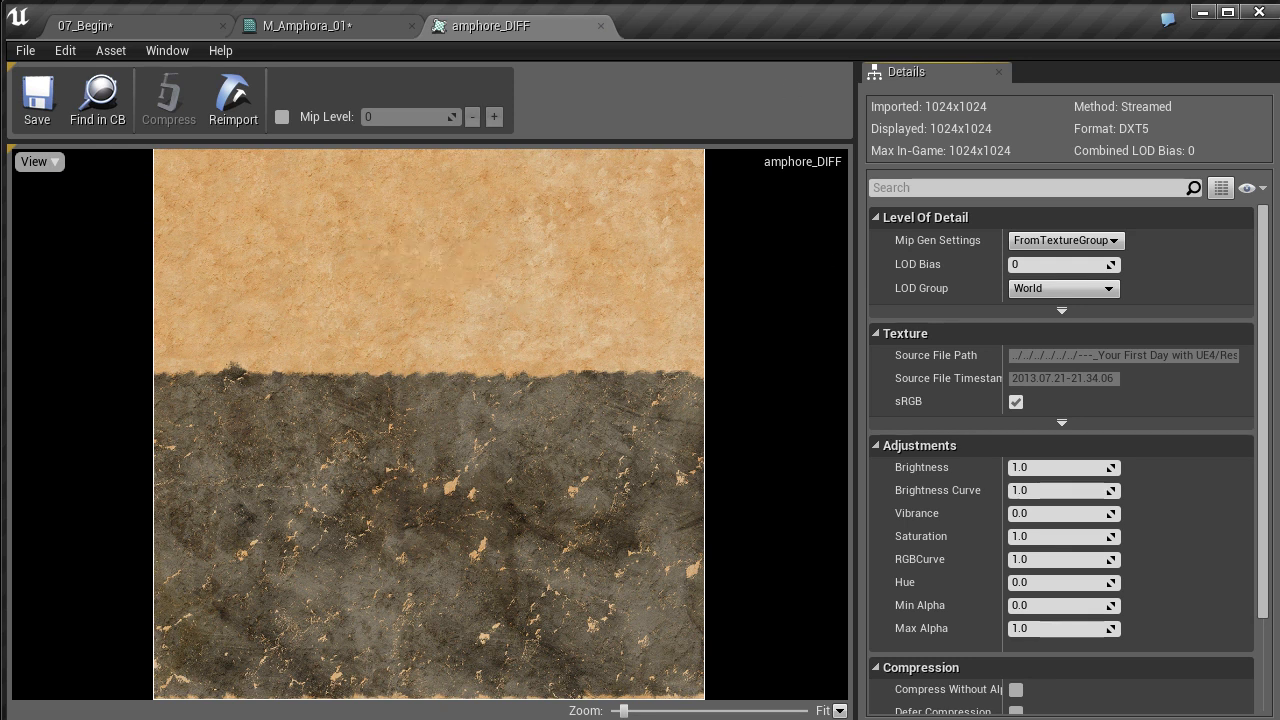
pyautogui.click(55, 162)
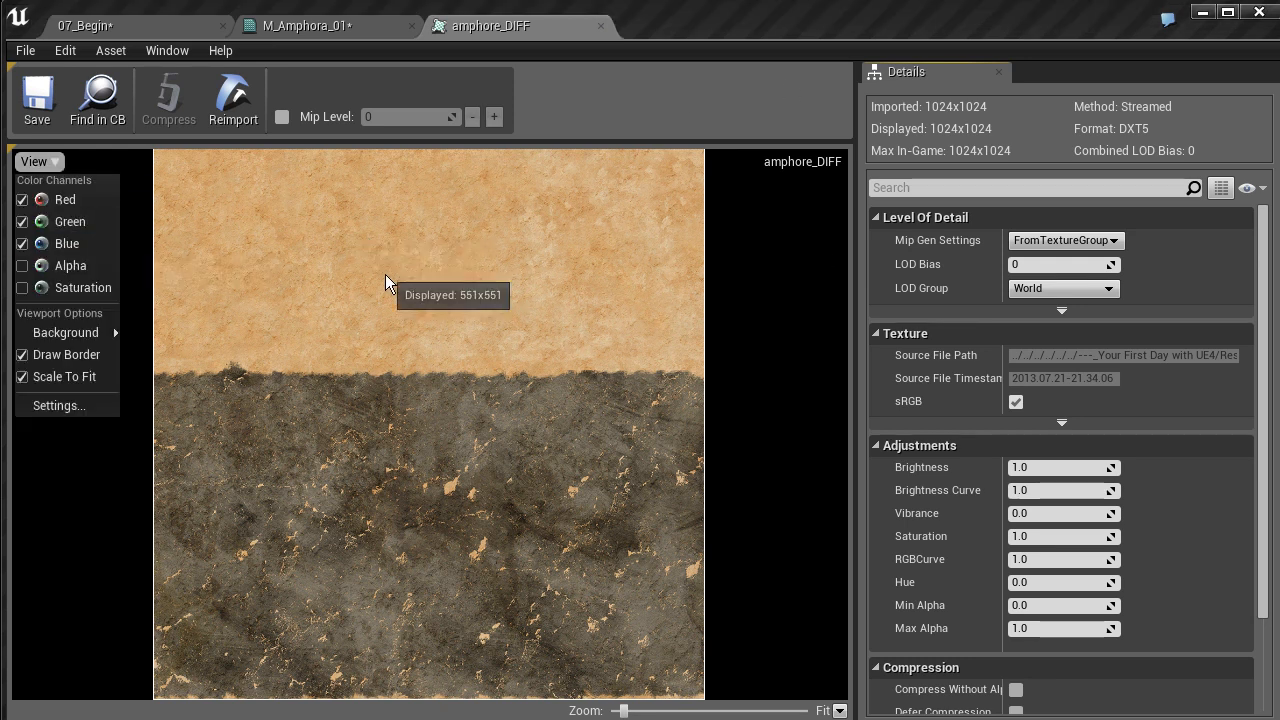
pyautogui.click(22, 243)
pyautogui.click(22, 221)
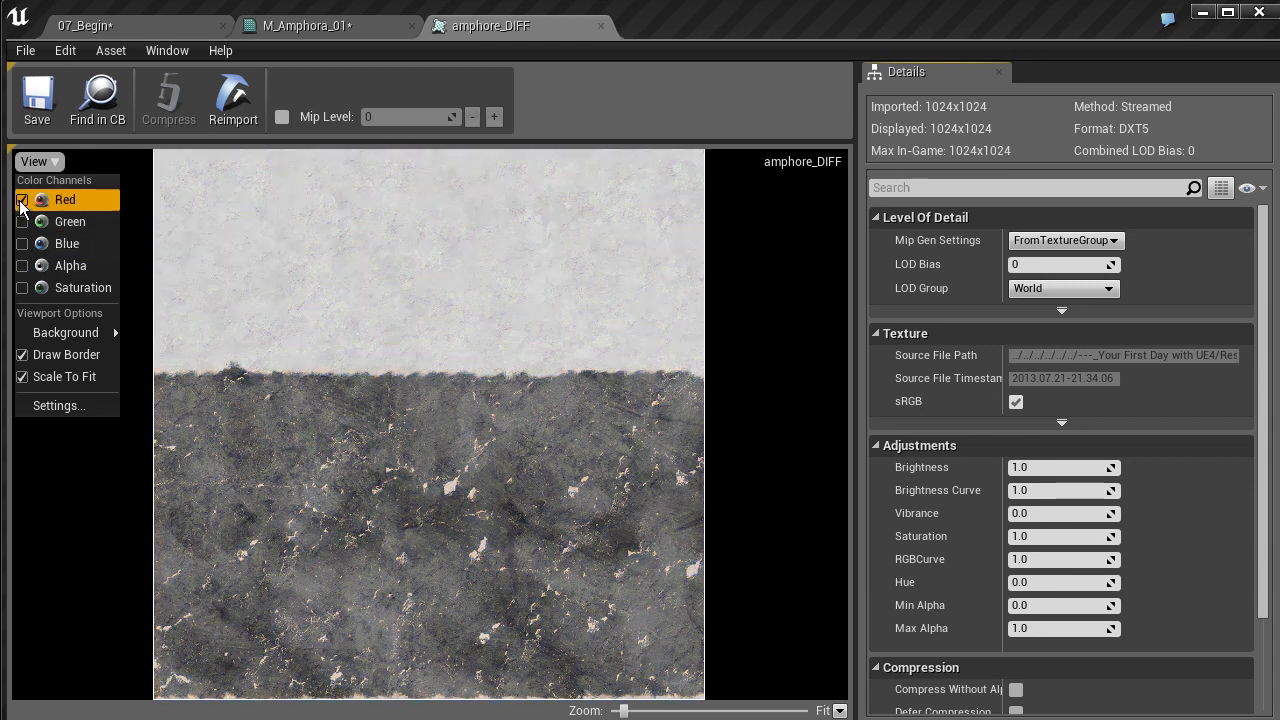
pyautogui.click(22, 199)
pyautogui.click(25, 228)
pyautogui.click(32, 230)
pyautogui.click(24, 243)
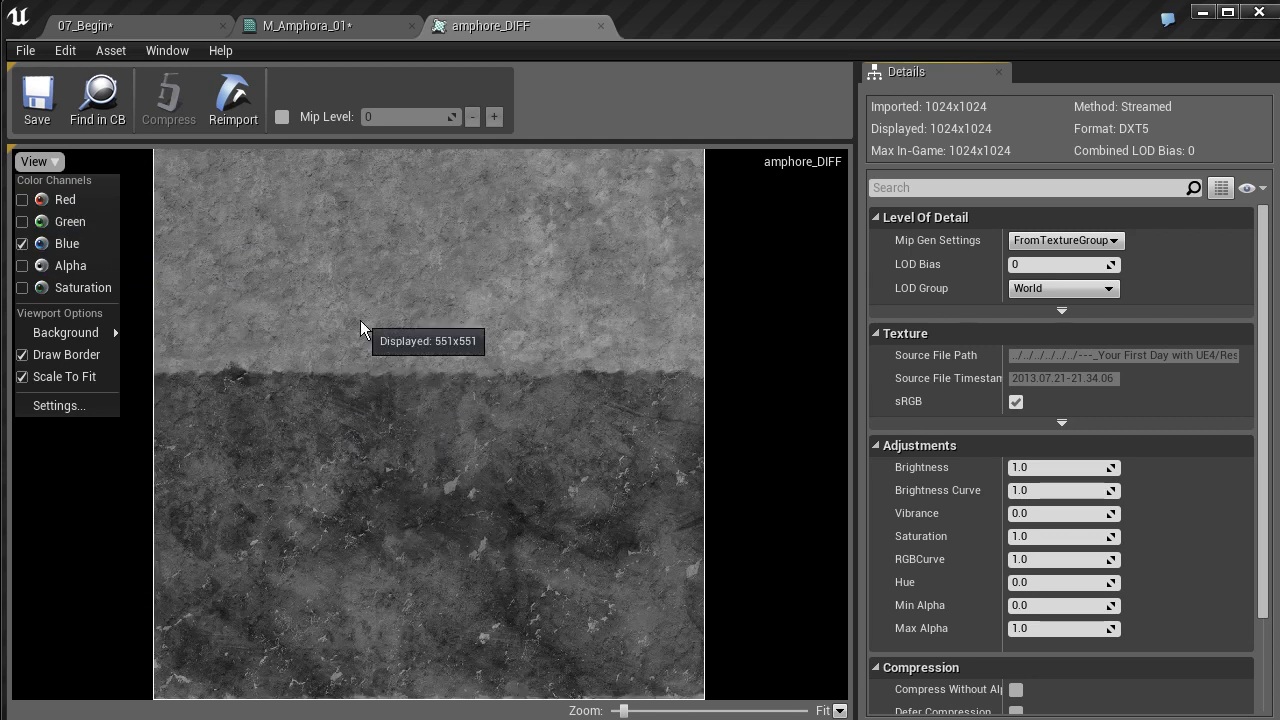
pyautogui.click(22, 221)
pyautogui.click(22, 199)
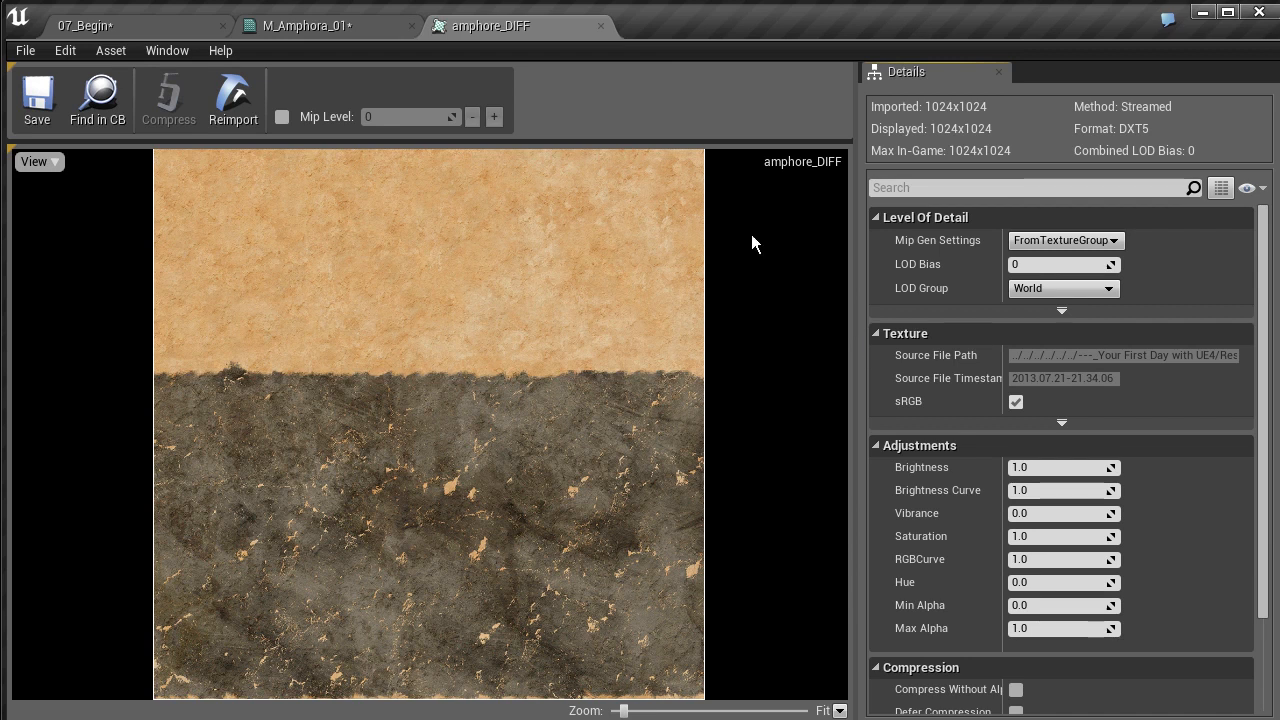
pyautogui.click(601, 26)
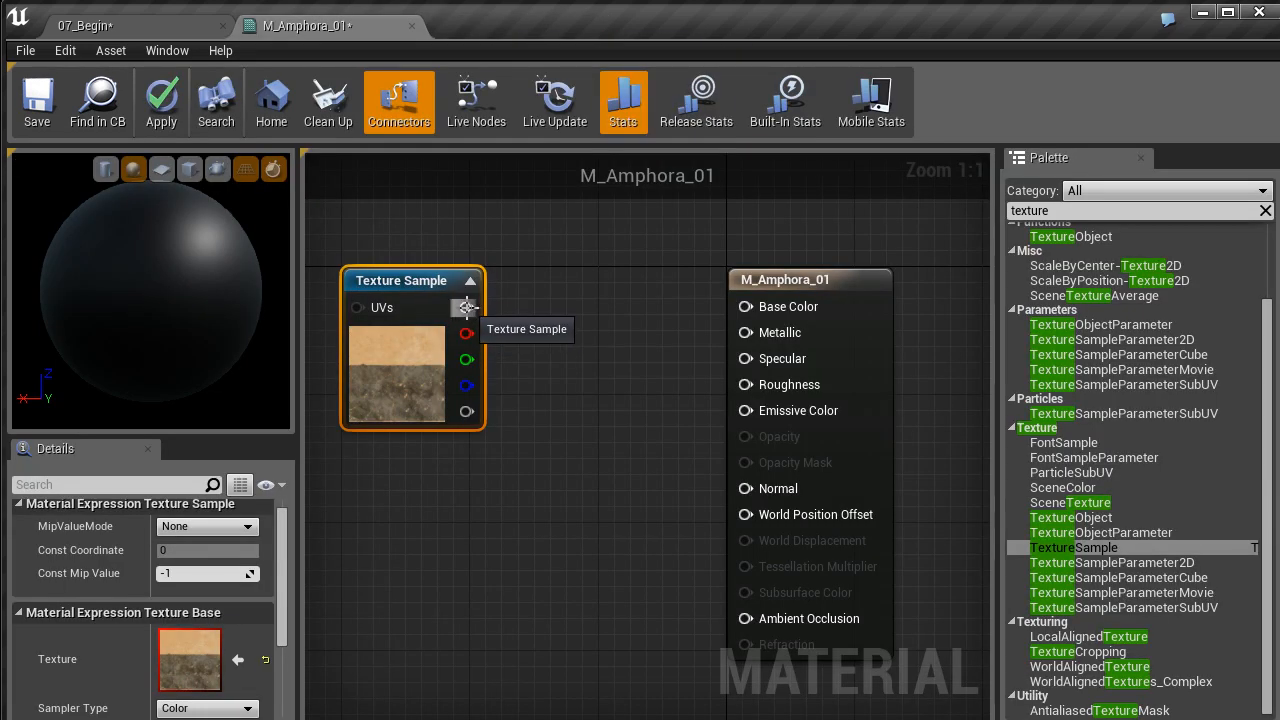
# Connect the Texture Sample's combined color output to Base Color and move the sample node slightly away from the material node
pyautogui.moveTo(466, 307); pyautogui.dragTo(747, 307)
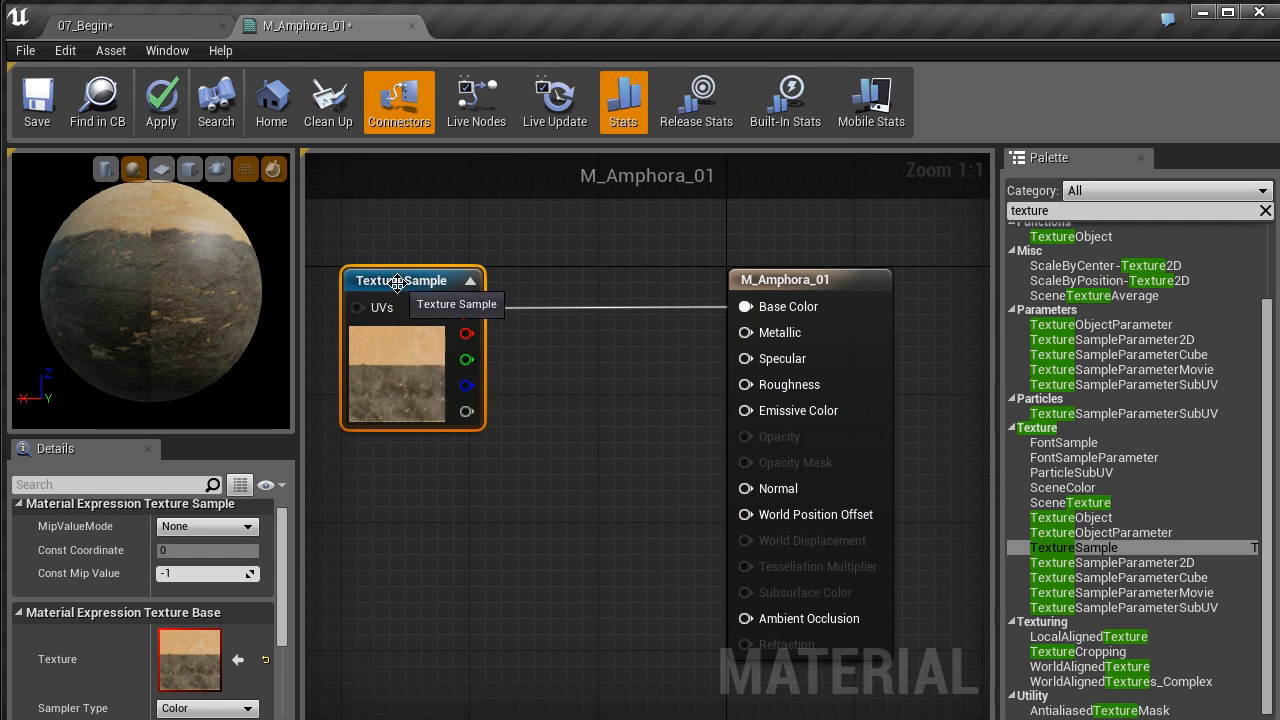
pyautogui.moveTo(400, 281); pyautogui.dragTo(384, 249)
pyautogui.moveTo(175, 279); pyautogui.dragTo(214, 245)
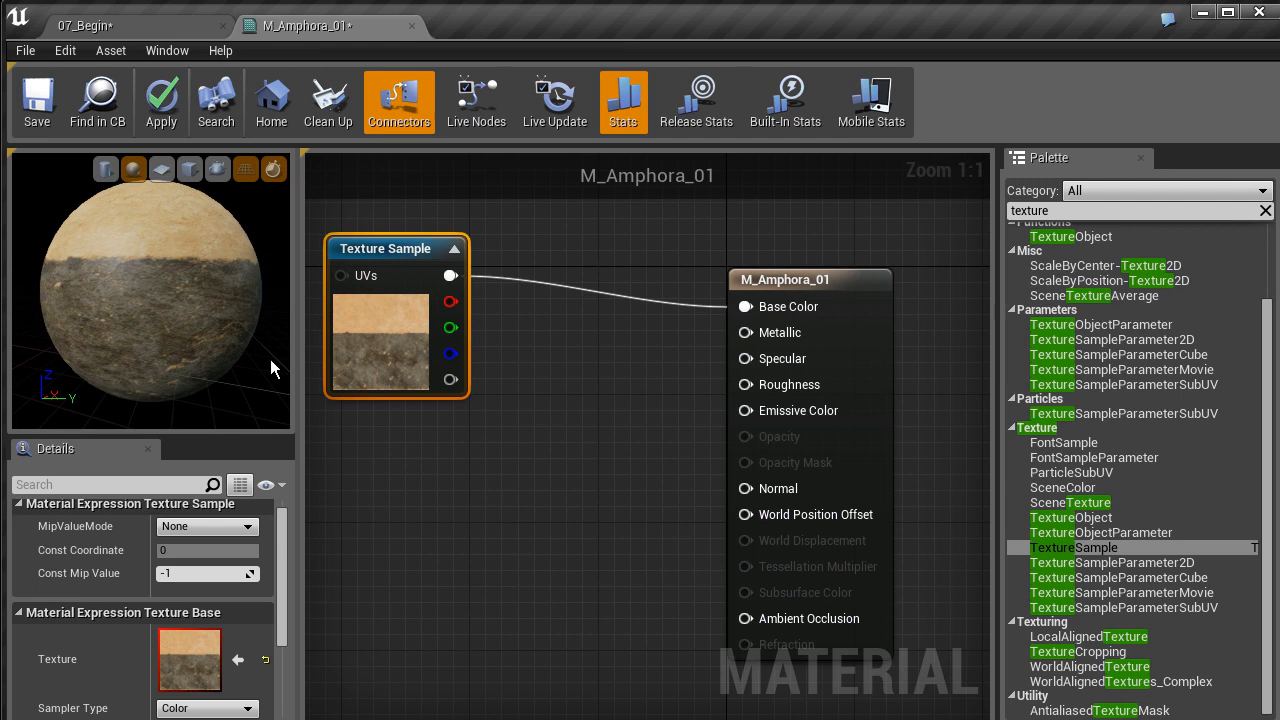
pyautogui.moveTo(151, 295); pyautogui.dragTo(204, 285)
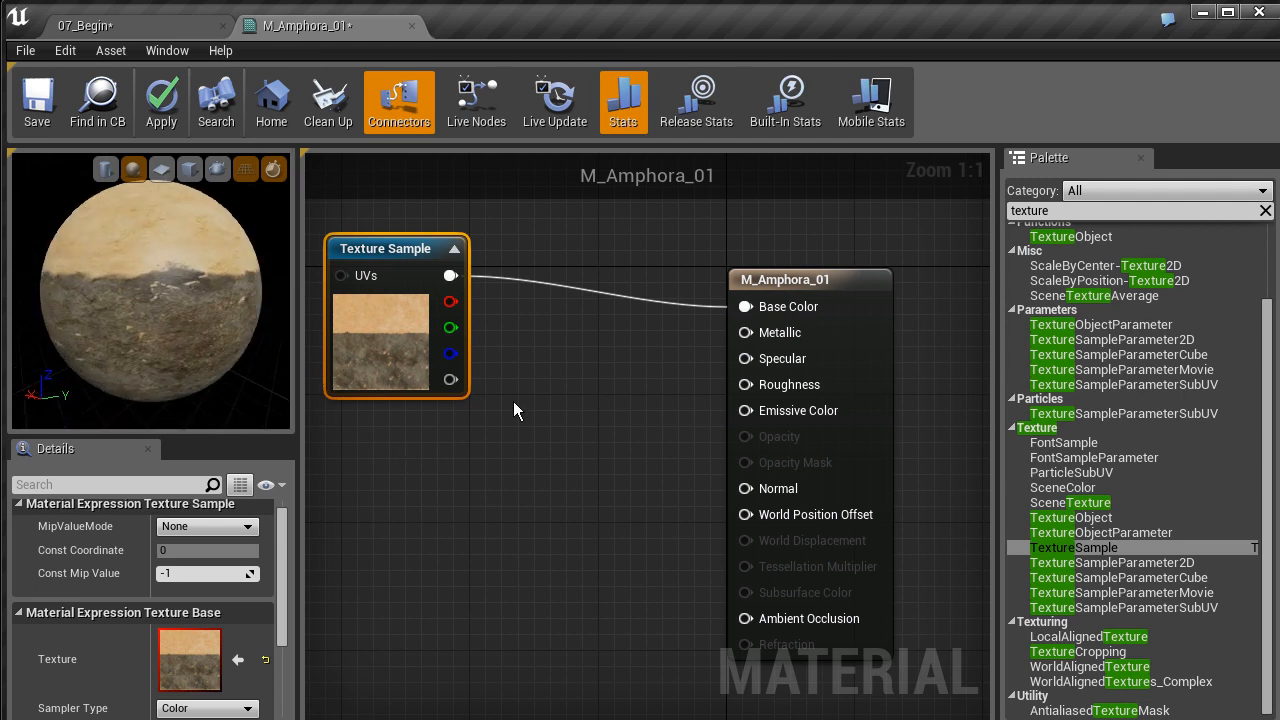
pyautogui.moveTo(509, 475); pyautogui.dragTo(681, 401, button='right')
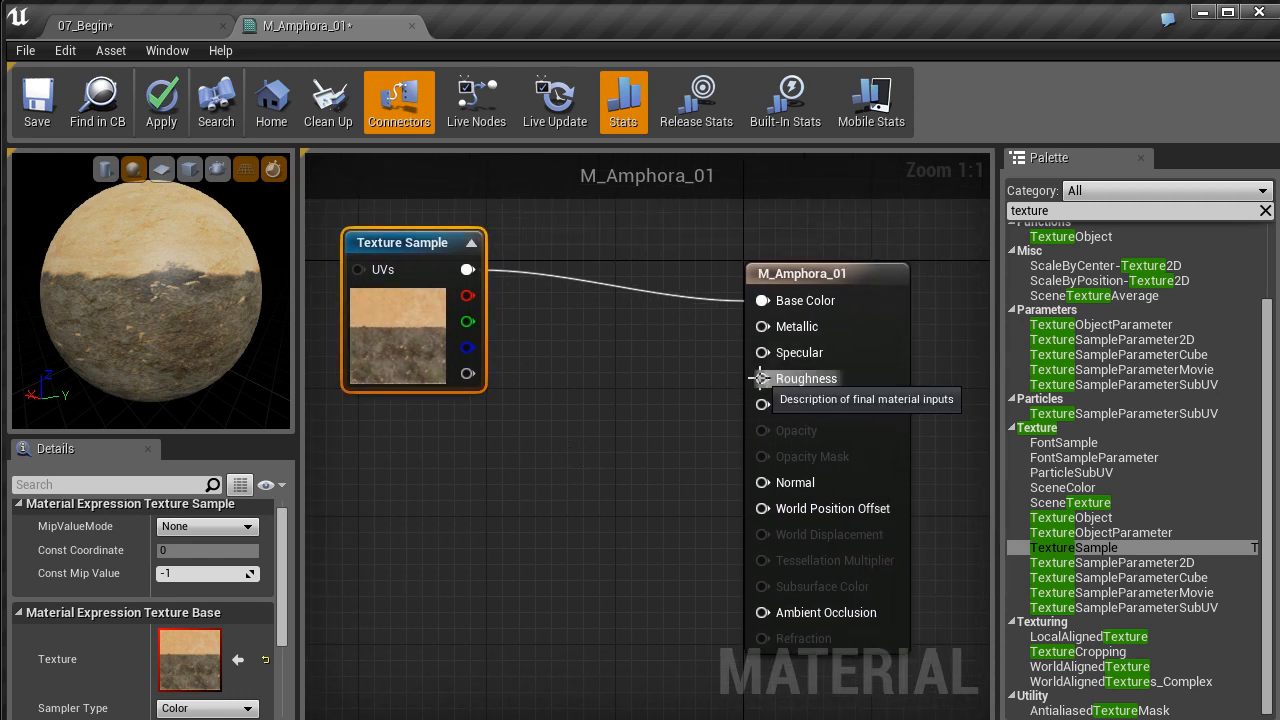
pyautogui.moveTo(552, 584); pyautogui.dragTo(582, 516, button='right')
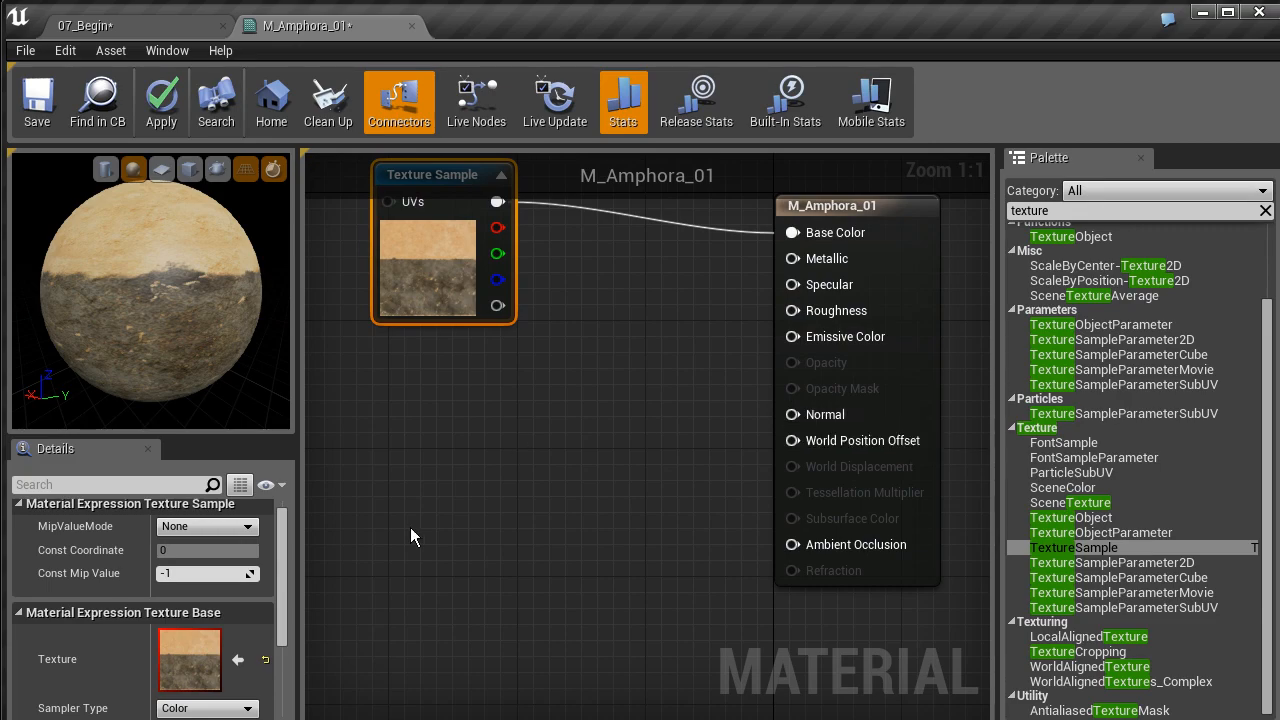
# Return to the 07_Begin level and switch the asset browser from DT_Textures to the Textures folder
pyautogui.click(116, 25)
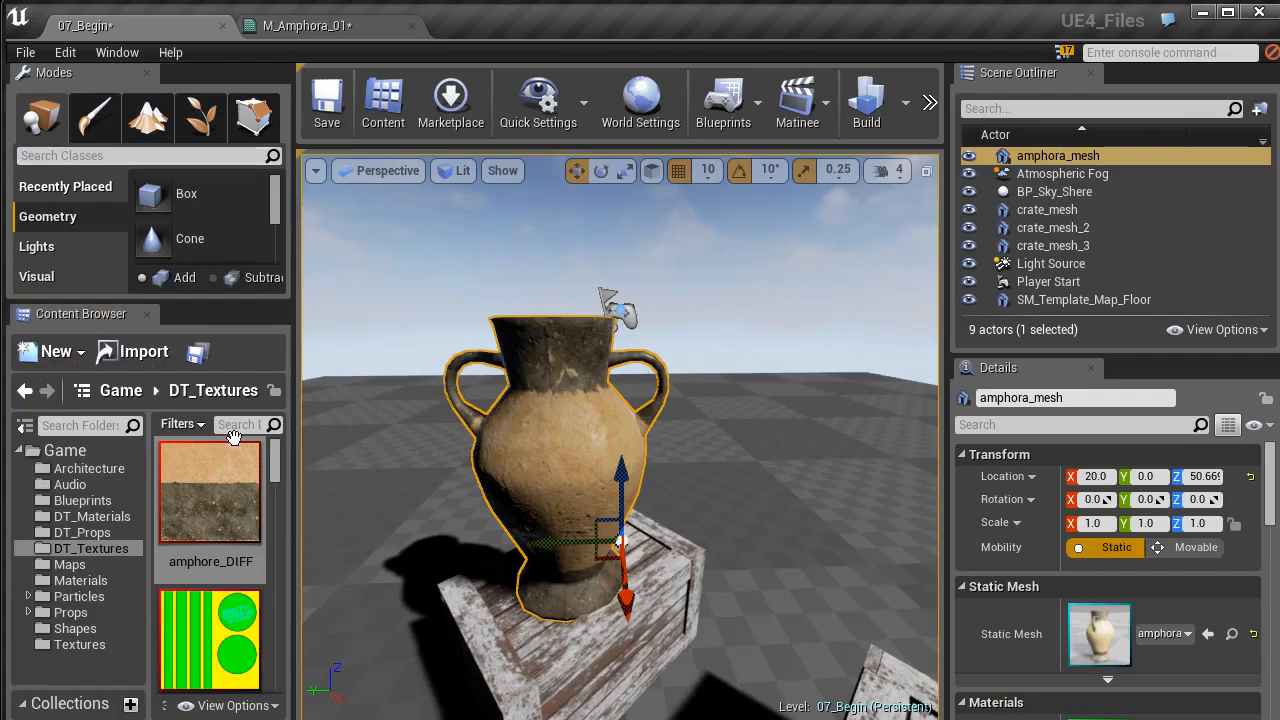
pyautogui.click(255, 487)
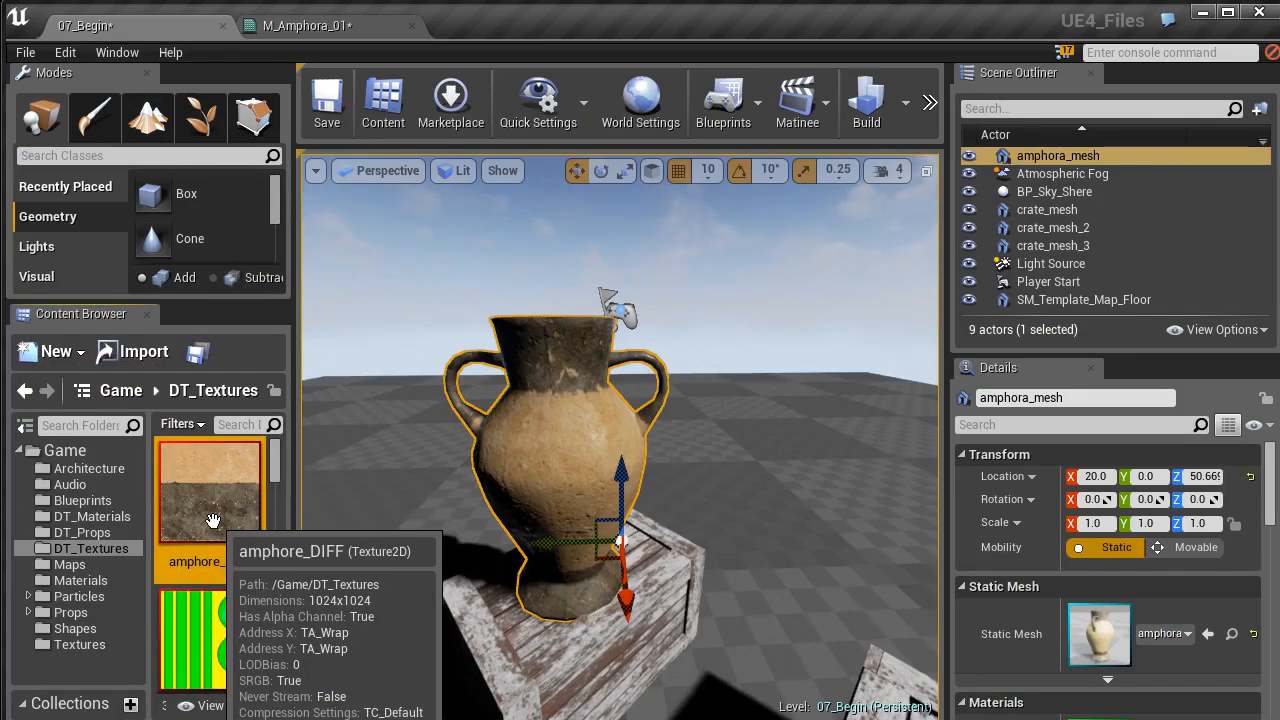
pyautogui.moveTo(274, 469); pyautogui.dragTo(275, 521)
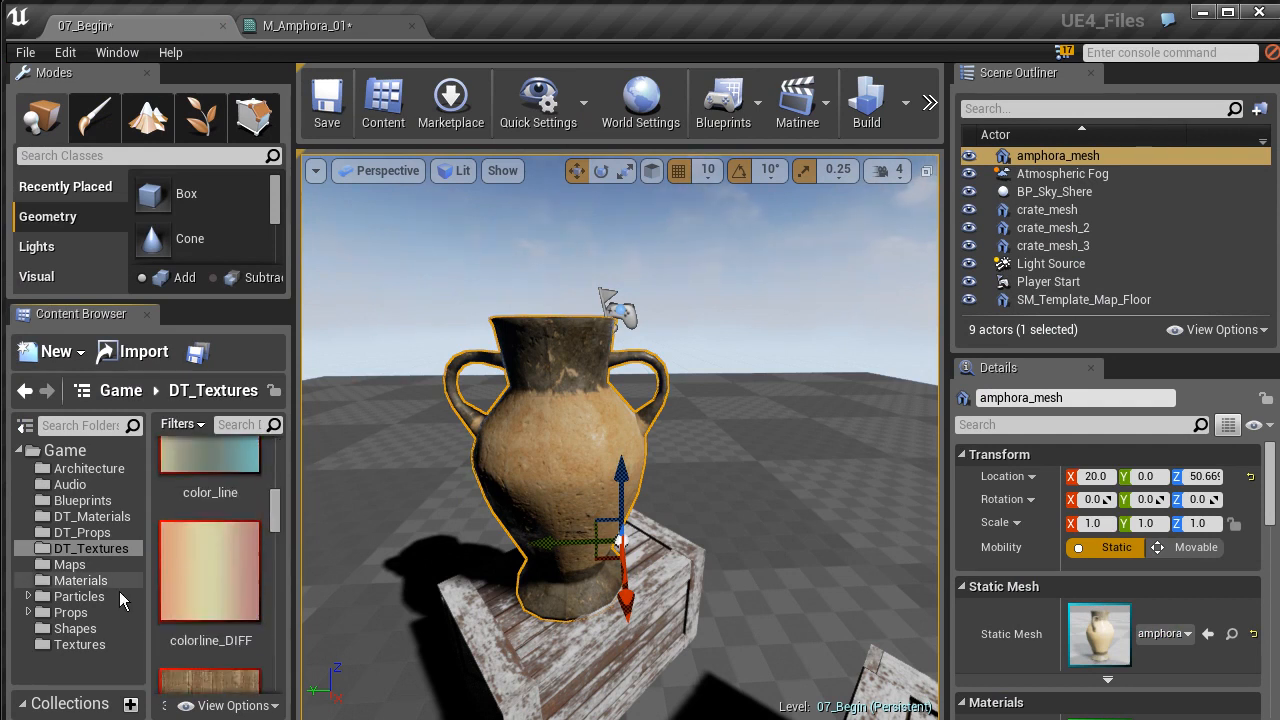
pyautogui.click(71, 644)
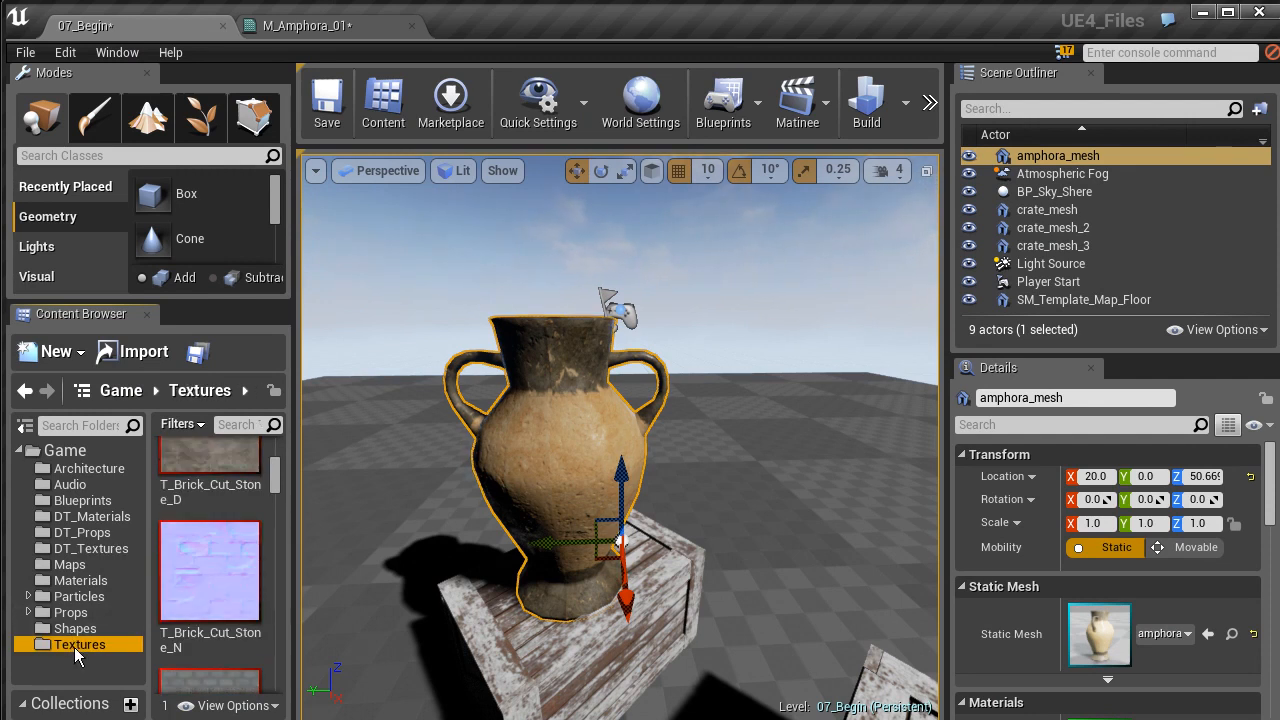
pyautogui.scroll(-2, 233, 600)
pyautogui.scroll(-5, 233, 600)
pyautogui.scroll(-1, 233, 600)
pyautogui.moveTo(277, 497); pyautogui.dragTo(278, 440)
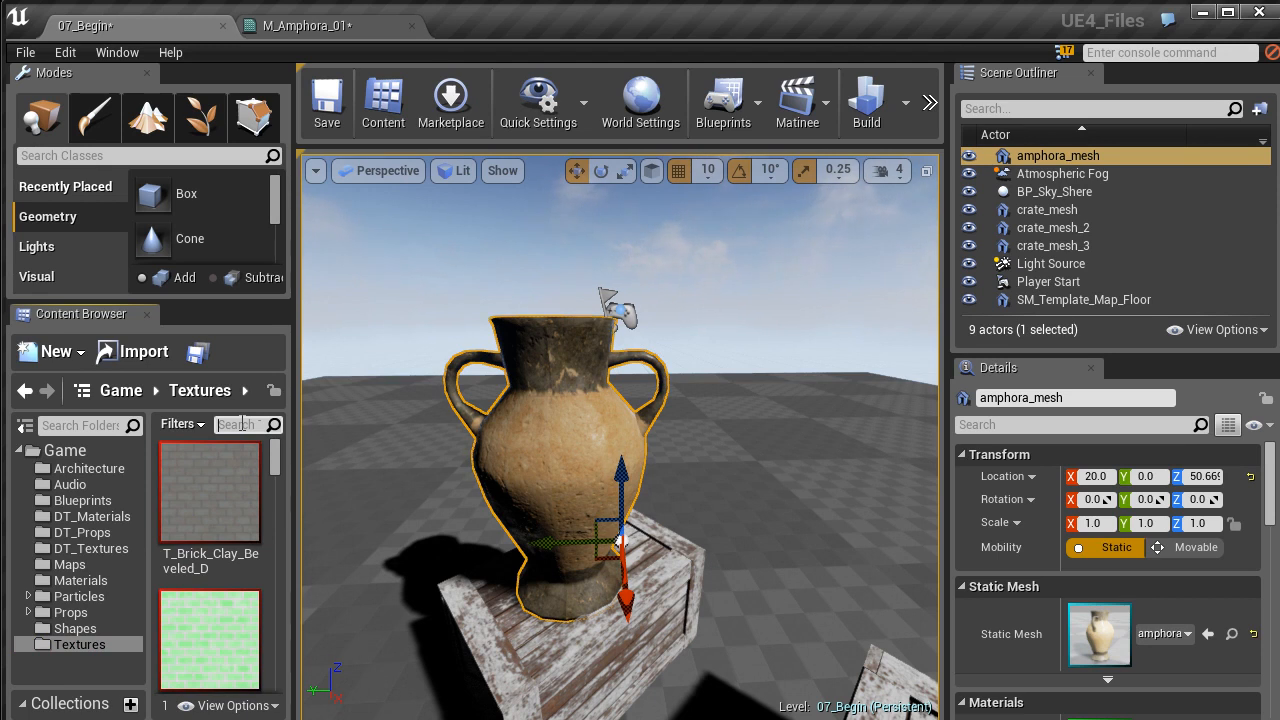
# Filter the Textures folder by "concrete" and select the T_Concrete_Poured_D texture
pyautogui.click(242, 424)
pyautogui.write('concrete')
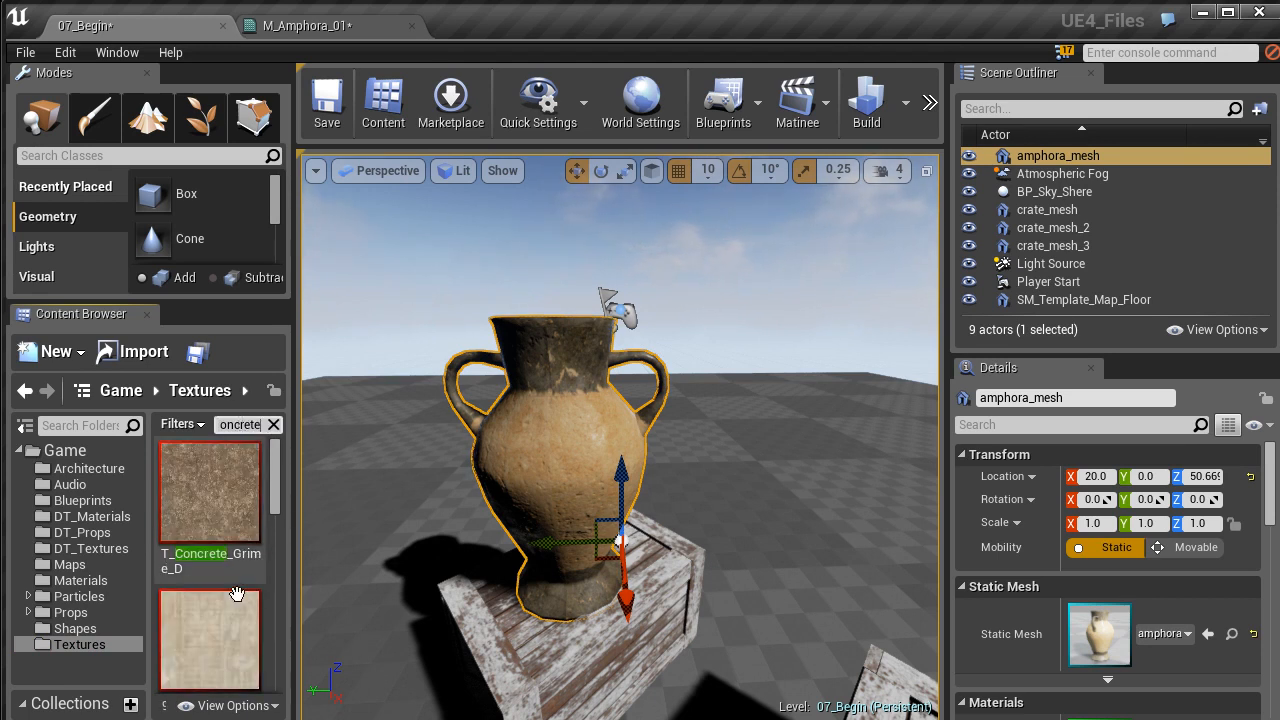
pyautogui.moveTo(275, 500); pyautogui.dragTo(274, 534)
pyautogui.click(215, 528)
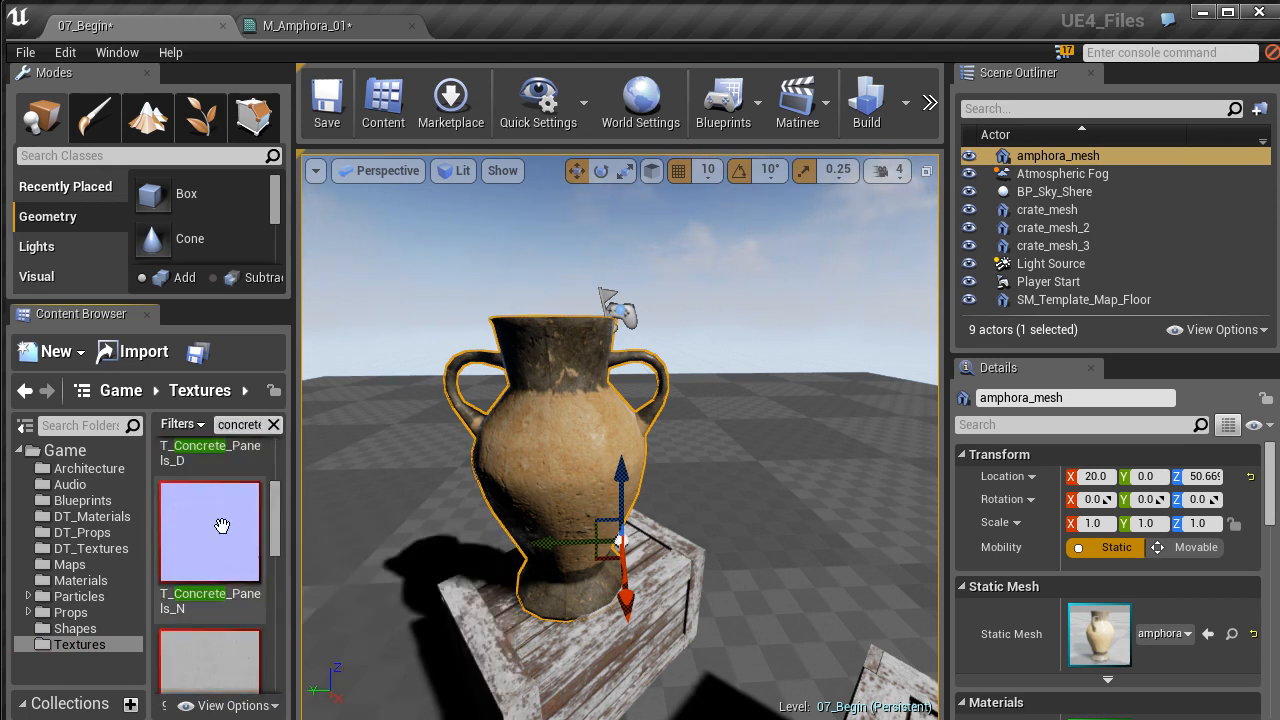
pyautogui.scroll(-2, 233, 587)
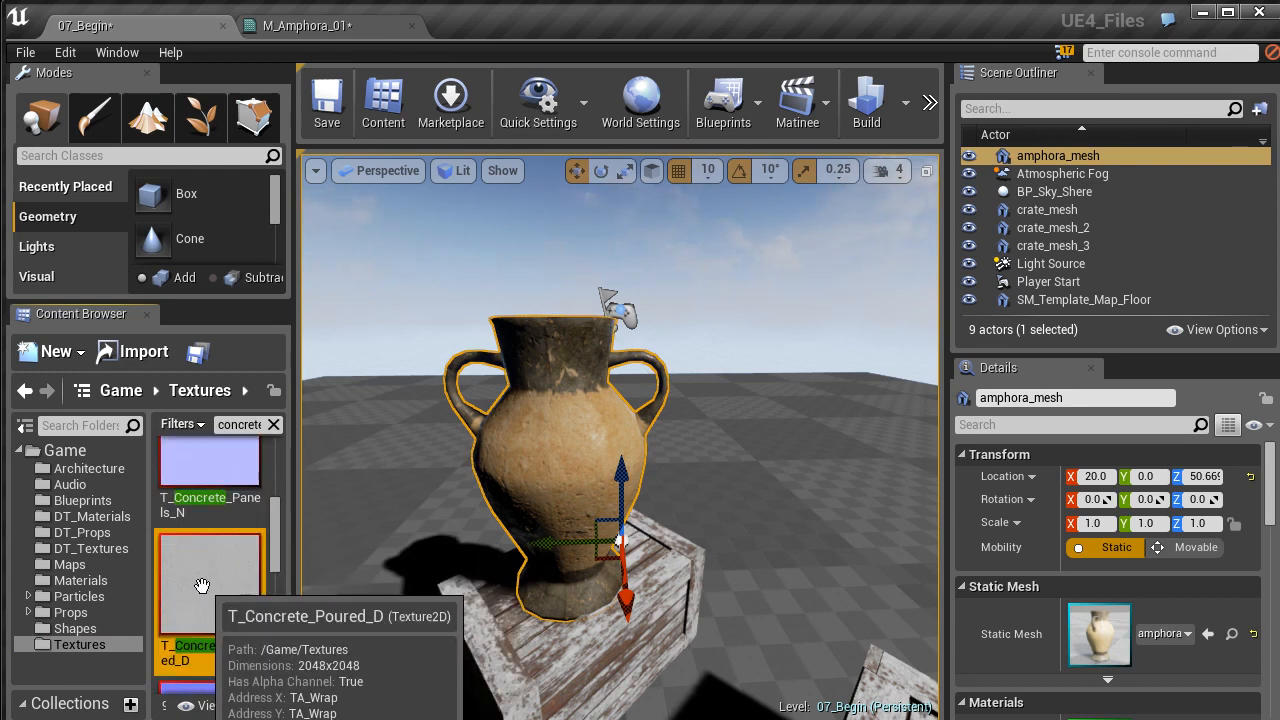
# Select the T_Concrete_Poured_N texture and add it to M_Amphora_01 as a Texture Sample node below the amphora diffuse sample
pyautogui.click(230, 610)
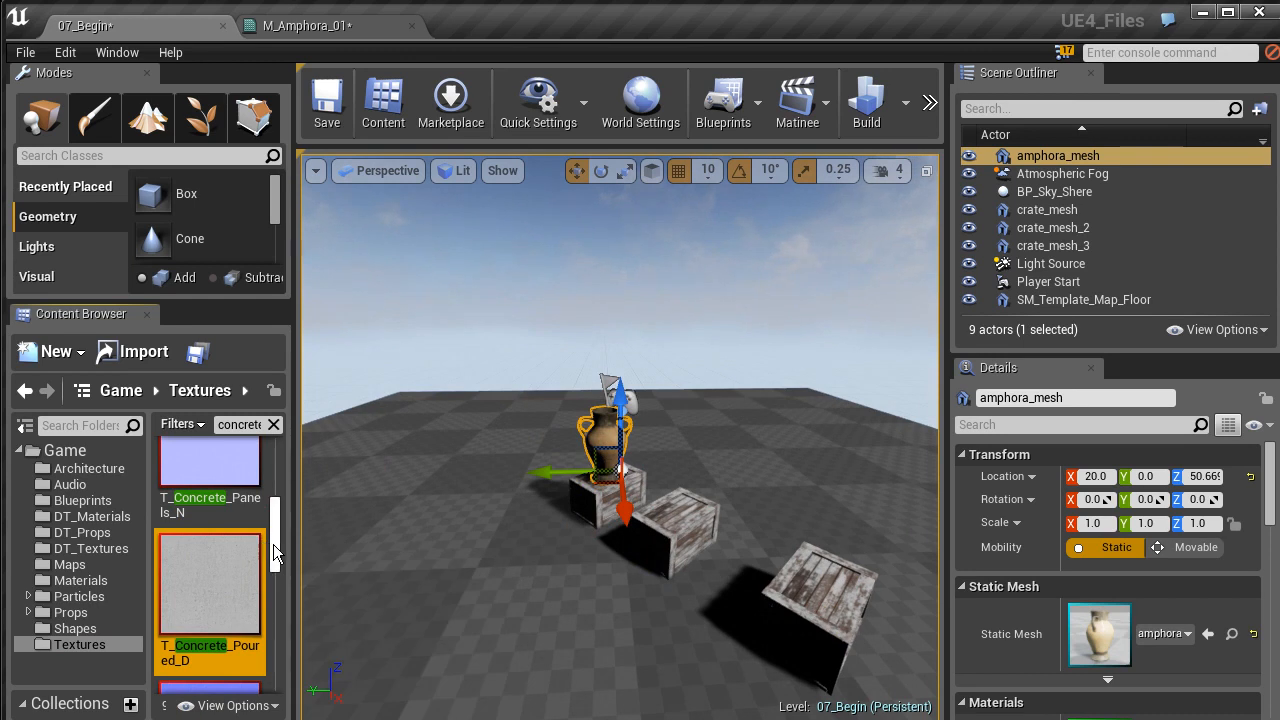
pyautogui.moveTo(272, 544); pyautogui.dragTo(273, 573)
pyautogui.click(215, 580)
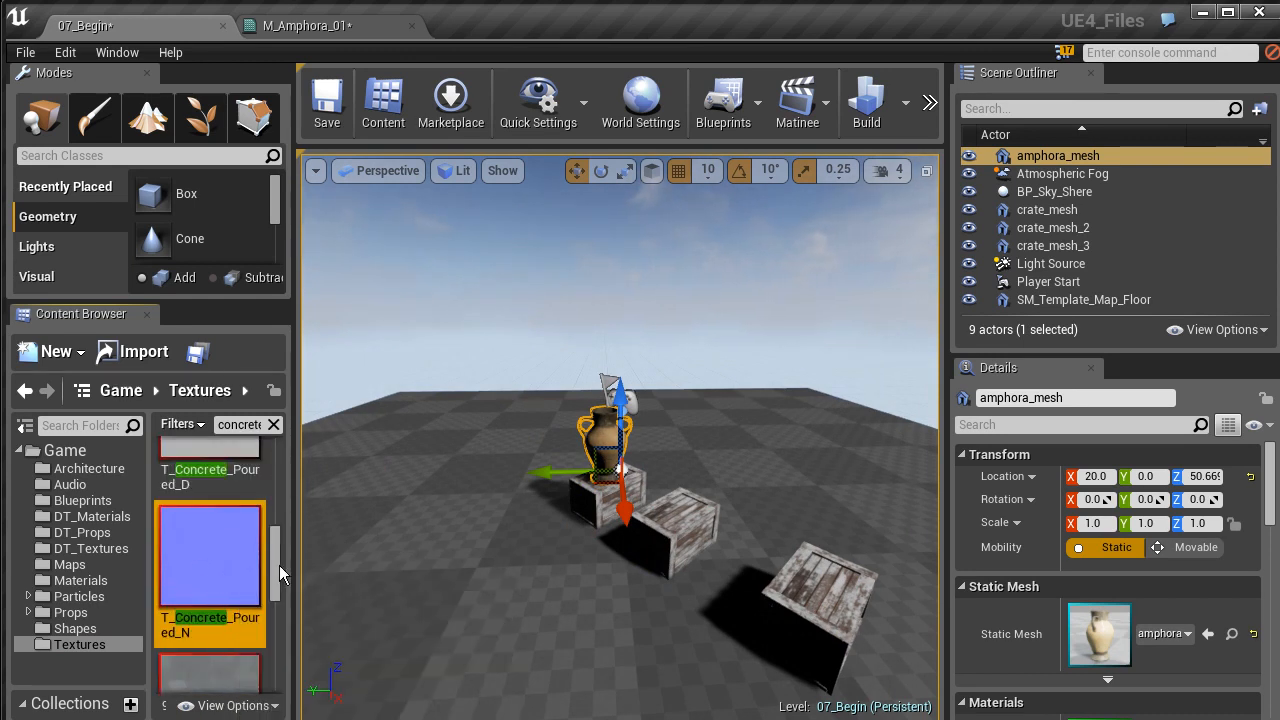
pyautogui.click(334, 28)
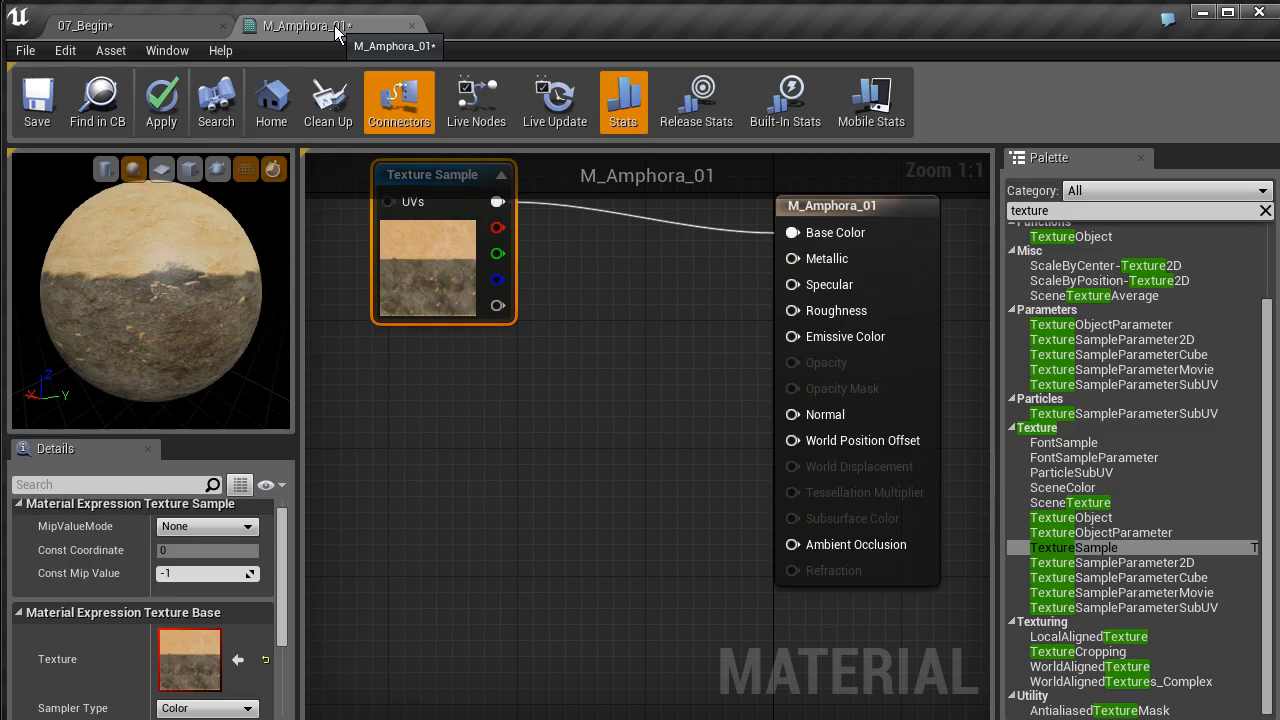
pyautogui.click(413, 431)
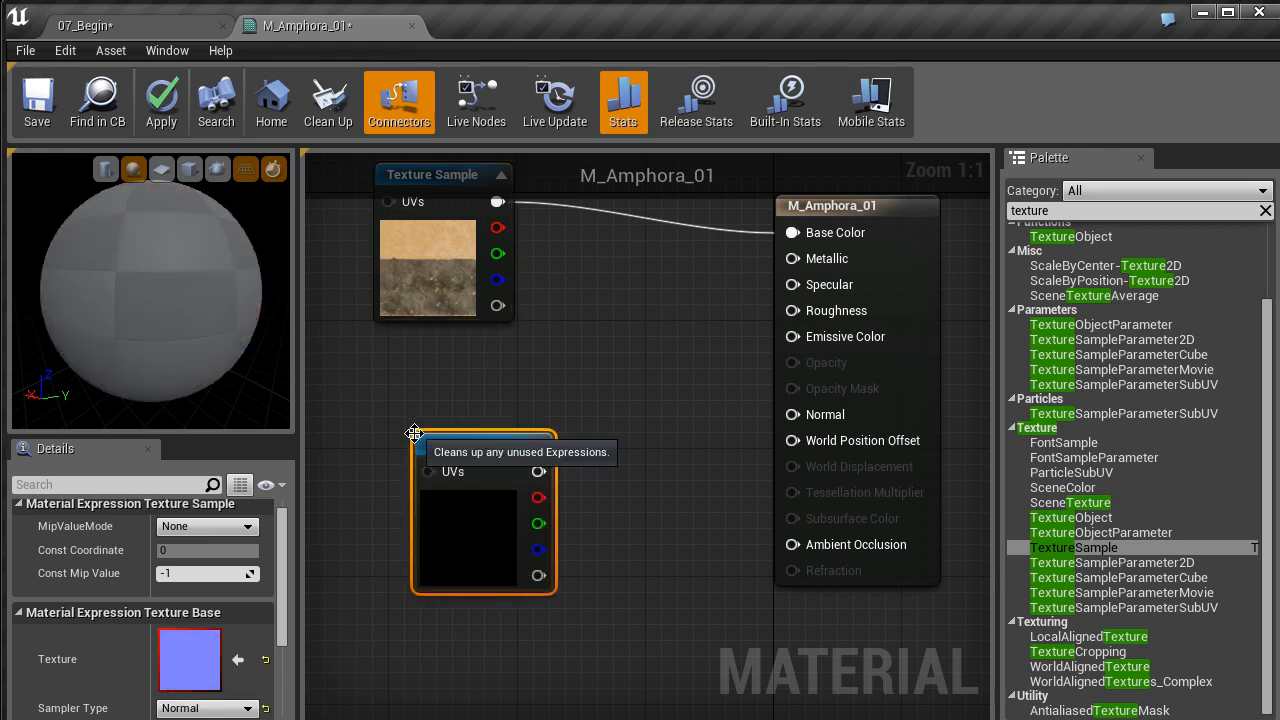
pyautogui.moveTo(458, 450); pyautogui.dragTo(402, 454)
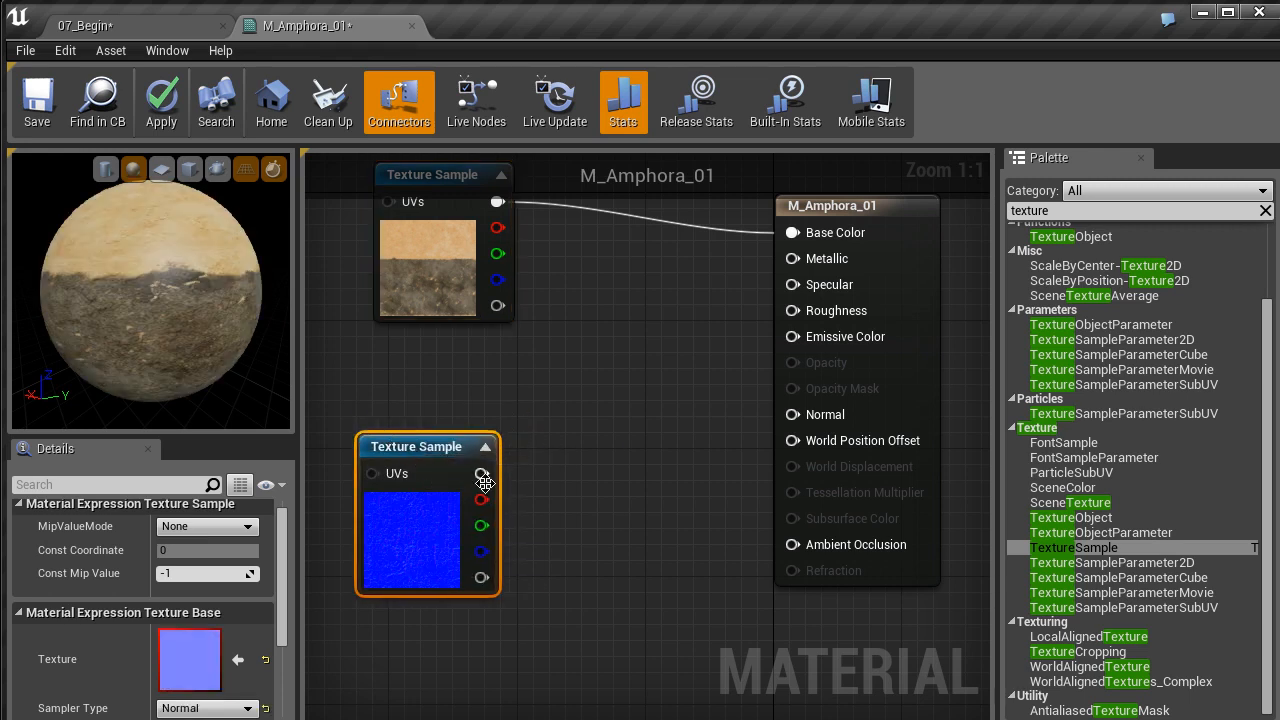
# Connect the concrete normal sample's combined output to the material's Normal input and inspect the surface detail on the preview sphere
pyautogui.moveTo(482, 473); pyautogui.dragTo(788, 414)
pyautogui.moveTo(161, 268)
pyautogui.mouseDown()
pyautogui.moveTo(165, 328)
pyautogui.moveTo(161, 268)
pyautogui.mouseUp()
pyautogui.moveTo(161, 268); pyautogui.dragTo(161, 305, button='right')
pyautogui.moveTo(161, 305); pyautogui.dragTo(135, 259)
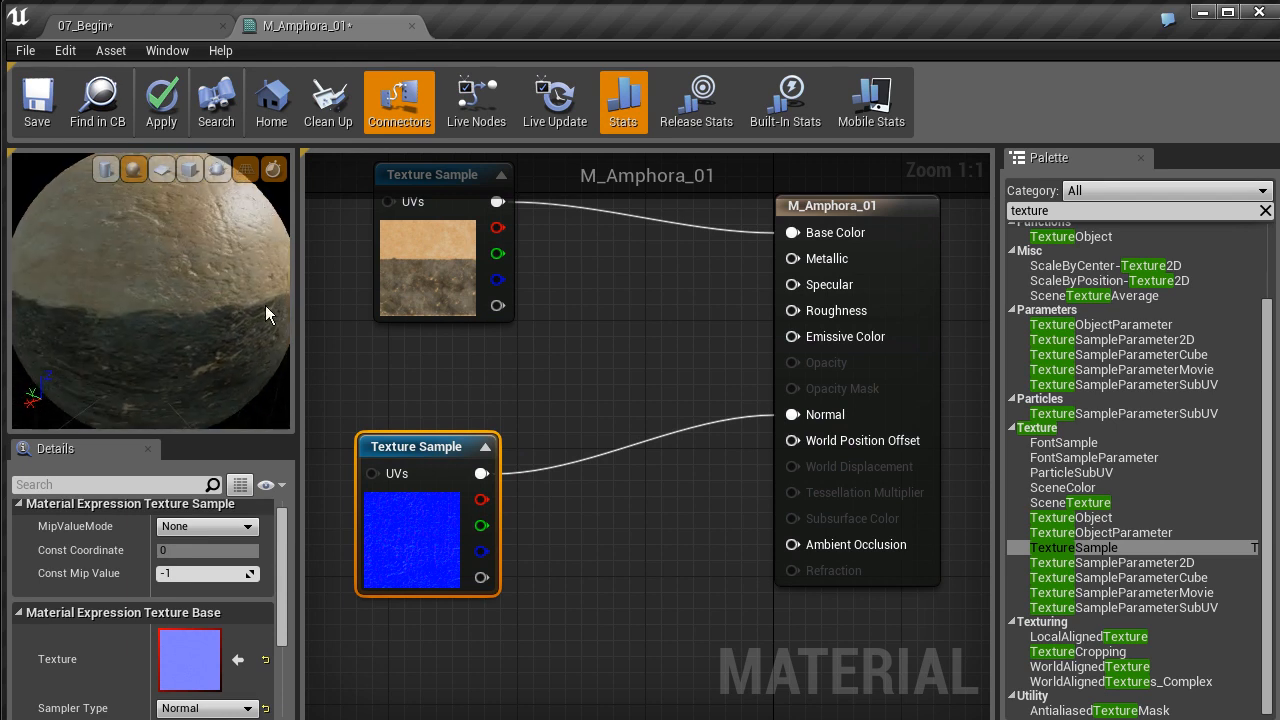
# Move the diffuse Texture Sample up and the normal Texture Sample down to make room for another node between them
pyautogui.moveTo(619, 318); pyautogui.dragTo(631, 412, button='right')
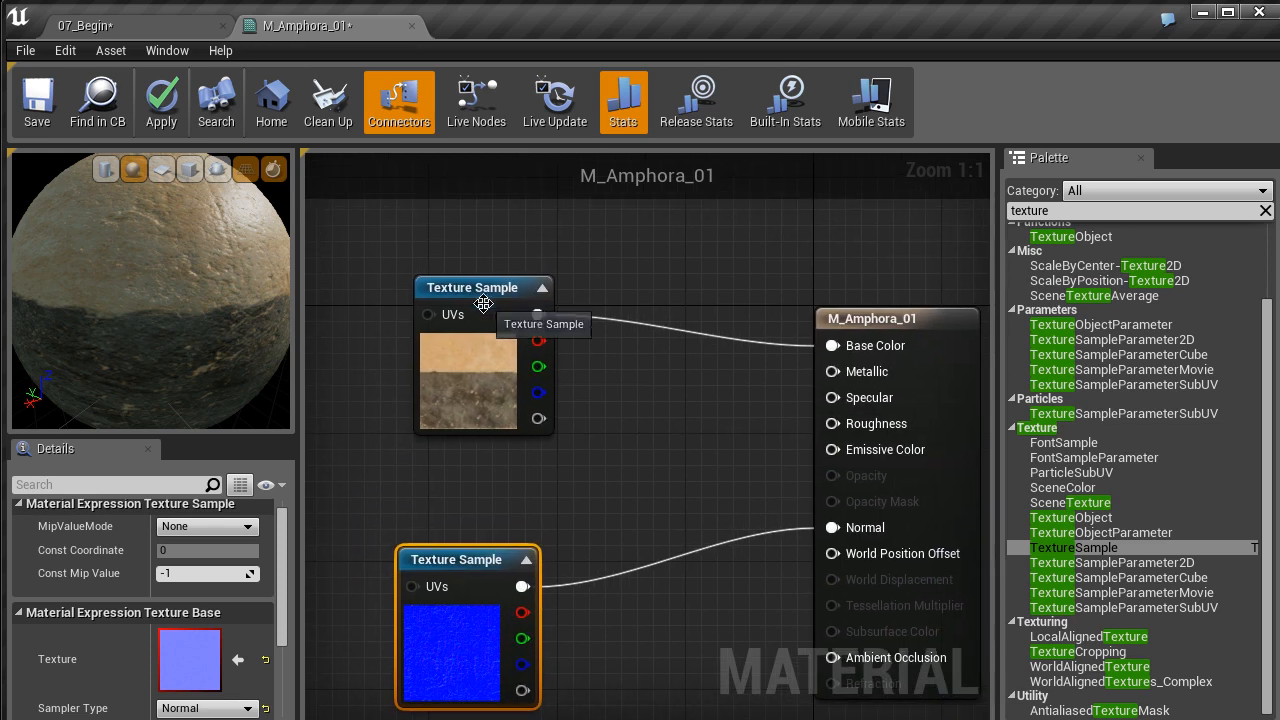
pyautogui.click(463, 270)
pyautogui.moveTo(463, 270); pyautogui.dragTo(457, 210)
pyautogui.moveTo(496, 427); pyautogui.dragTo(523, 465, button='right')
pyautogui.moveTo(494, 245); pyautogui.dragTo(496, 179)
pyautogui.moveTo(503, 432); pyautogui.dragTo(517, 404, button='right')
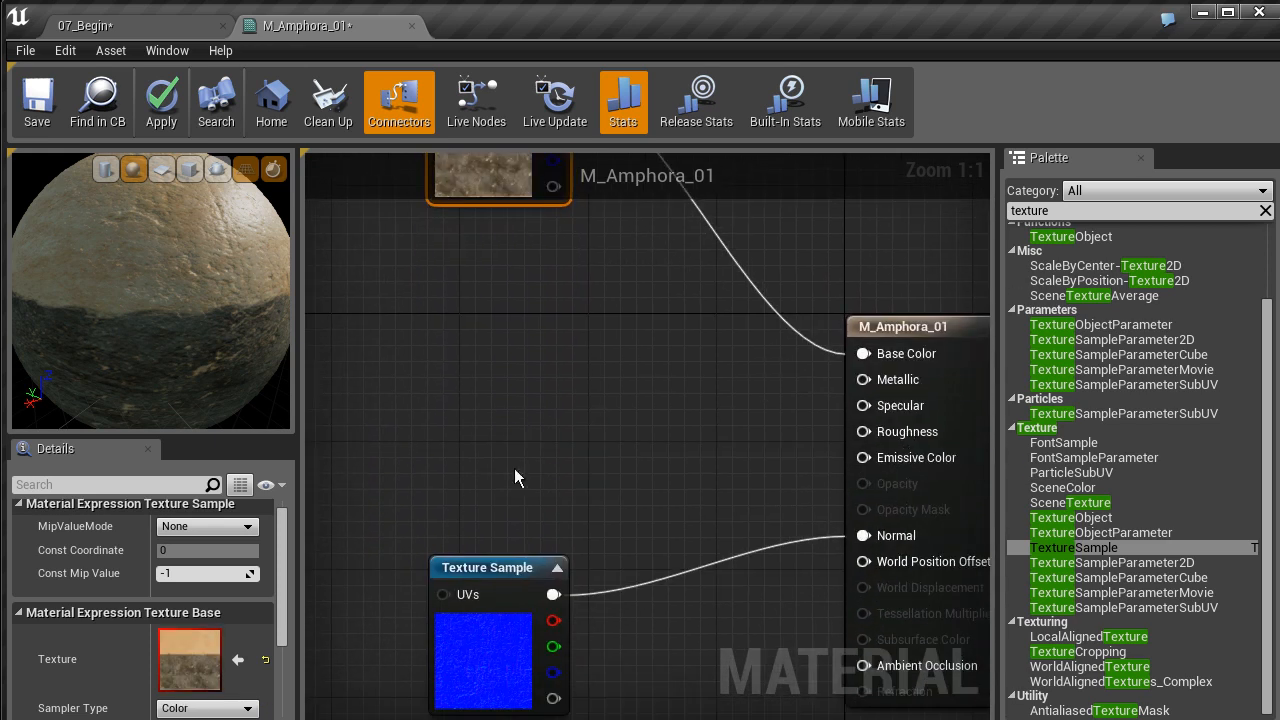
pyautogui.moveTo(506, 558); pyautogui.dragTo(506, 590)
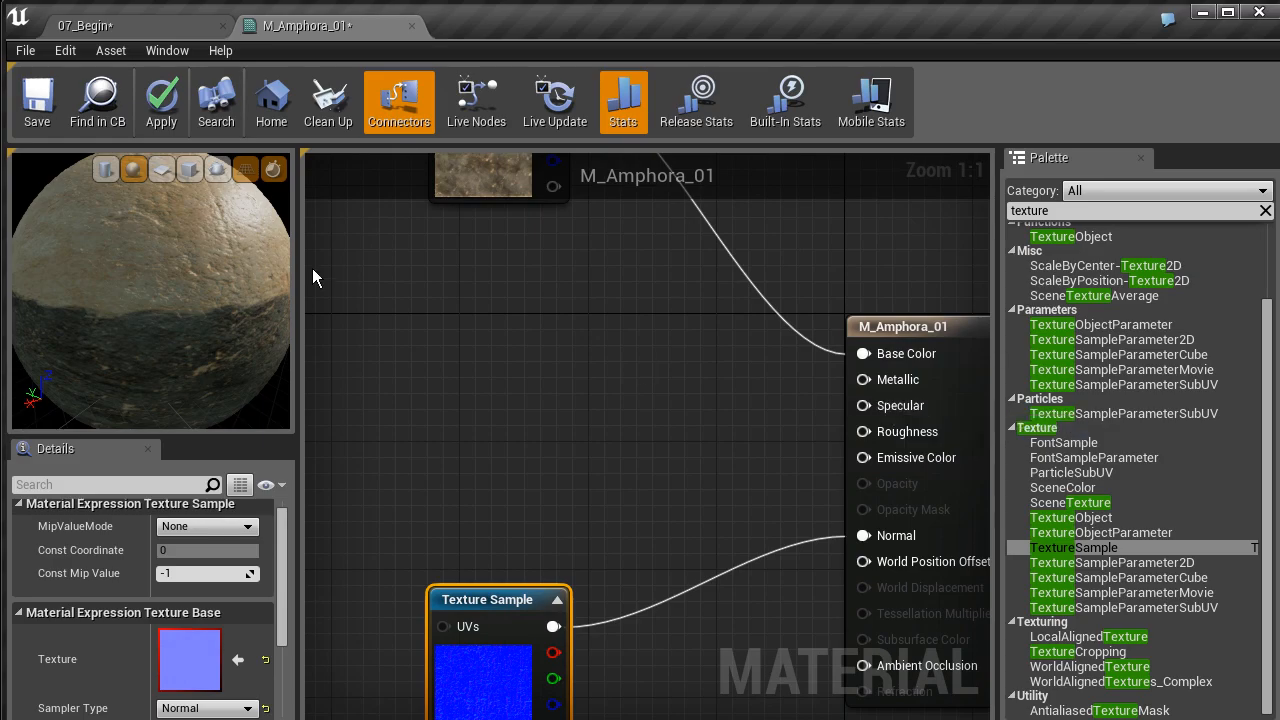
# Return to the 07_Begin level, clear the "concrete" filter in the Textures folder and select the T_Perlin_Noise_M texture
pyautogui.click(132, 25)
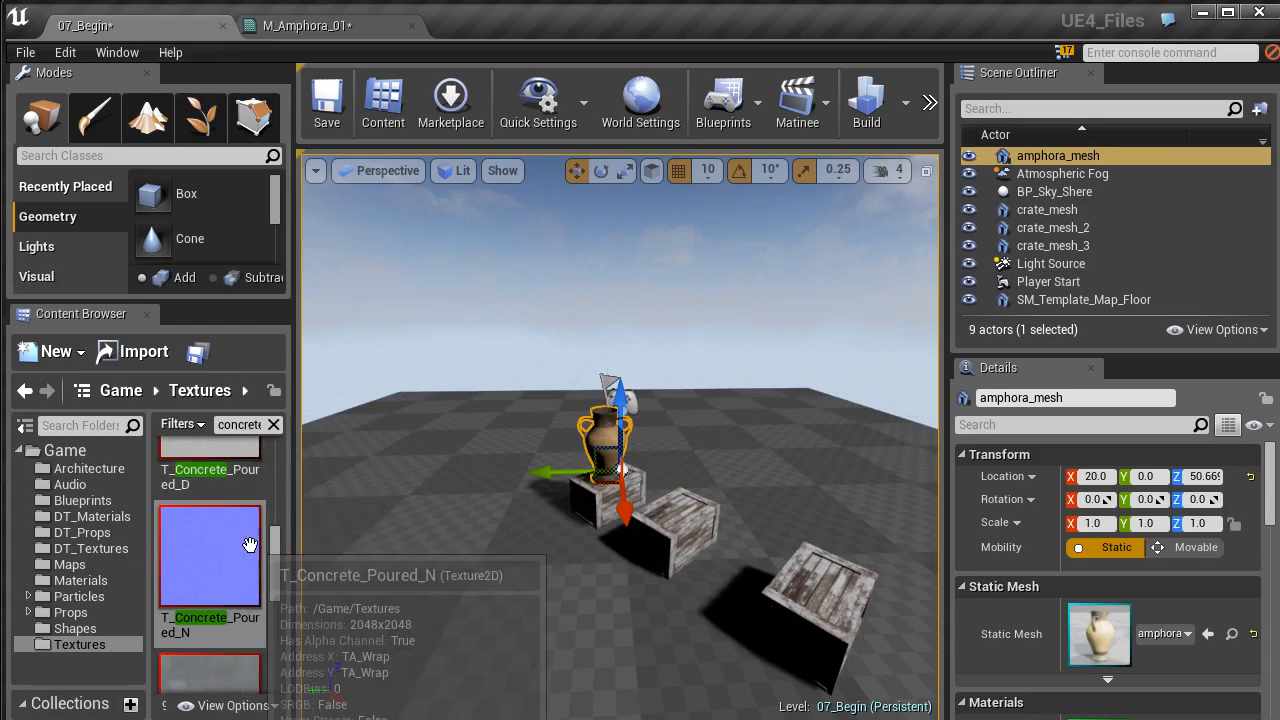
pyautogui.moveTo(279, 559); pyautogui.dragTo(278, 622)
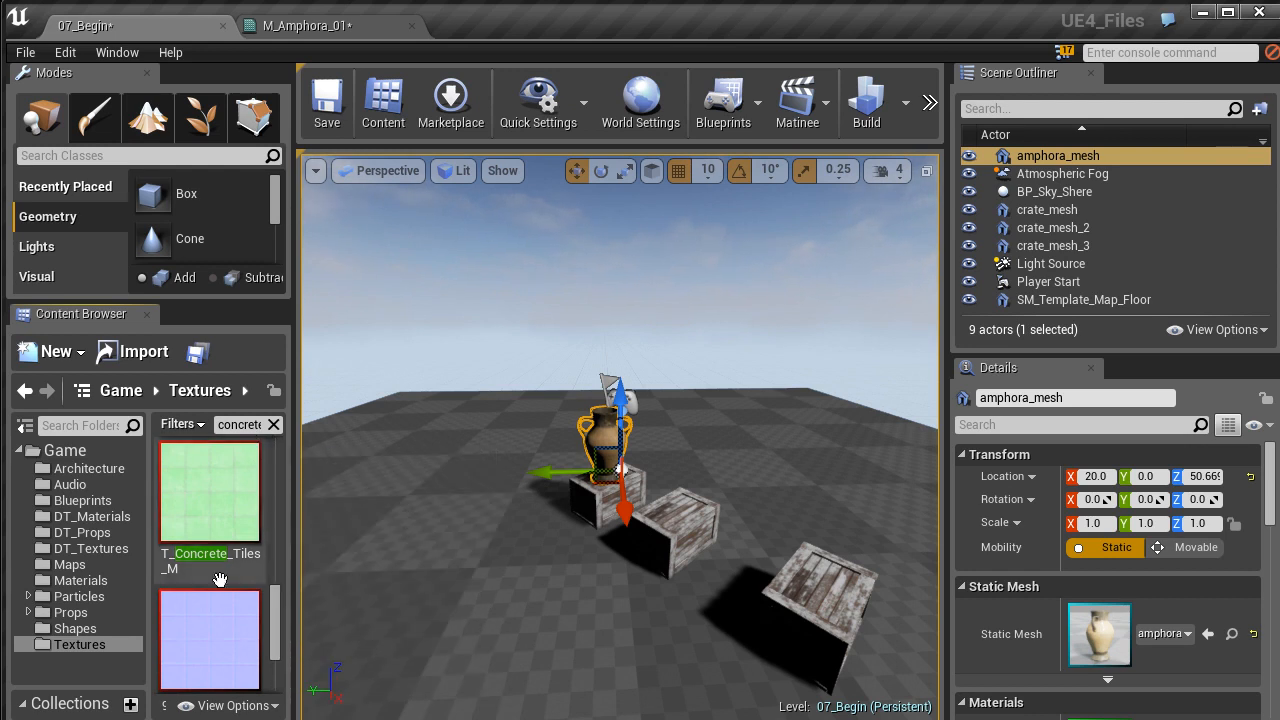
pyautogui.click(274, 427)
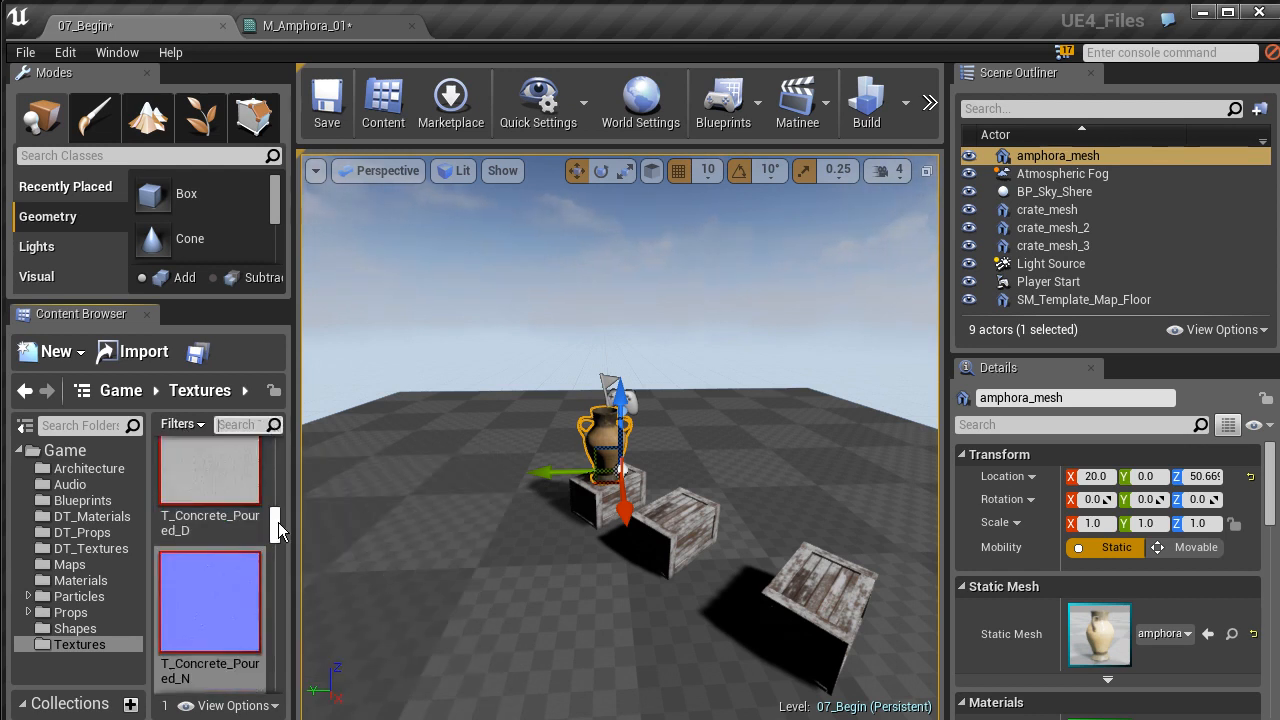
pyautogui.moveTo(276, 526); pyautogui.dragTo(275, 555)
pyautogui.scroll(-8, 236, 608)
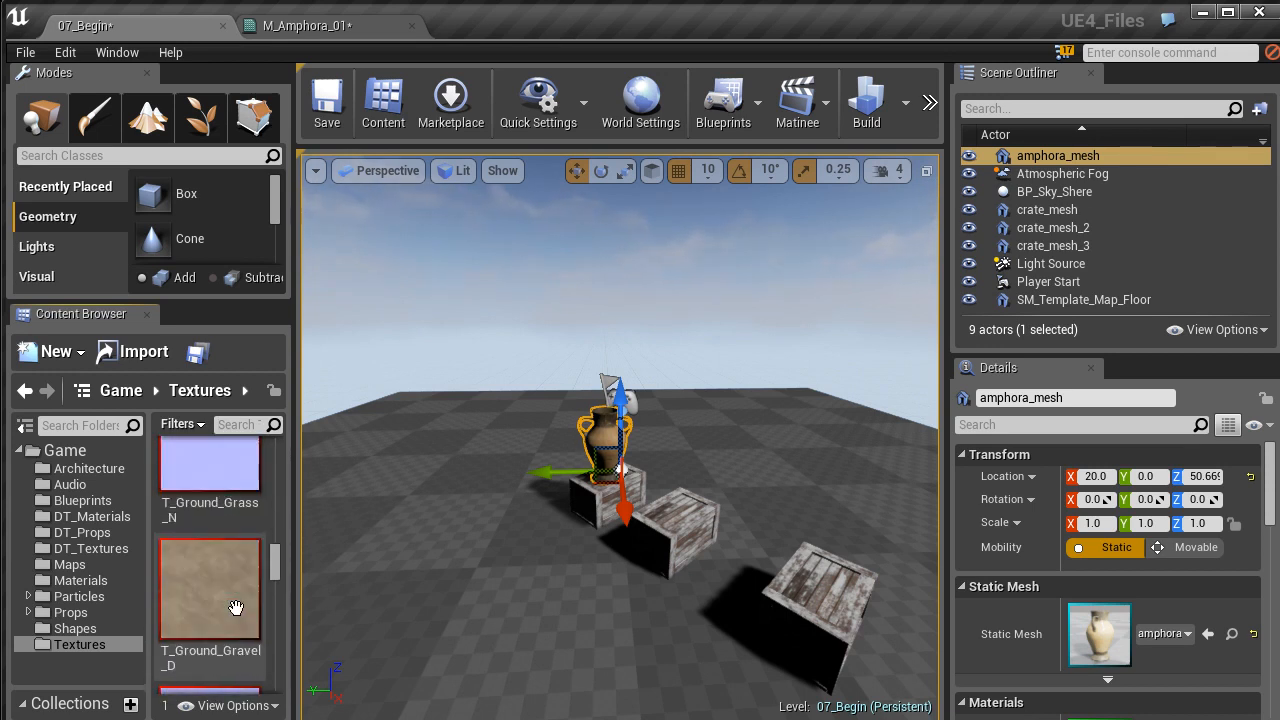
pyautogui.scroll(-8, 236, 608)
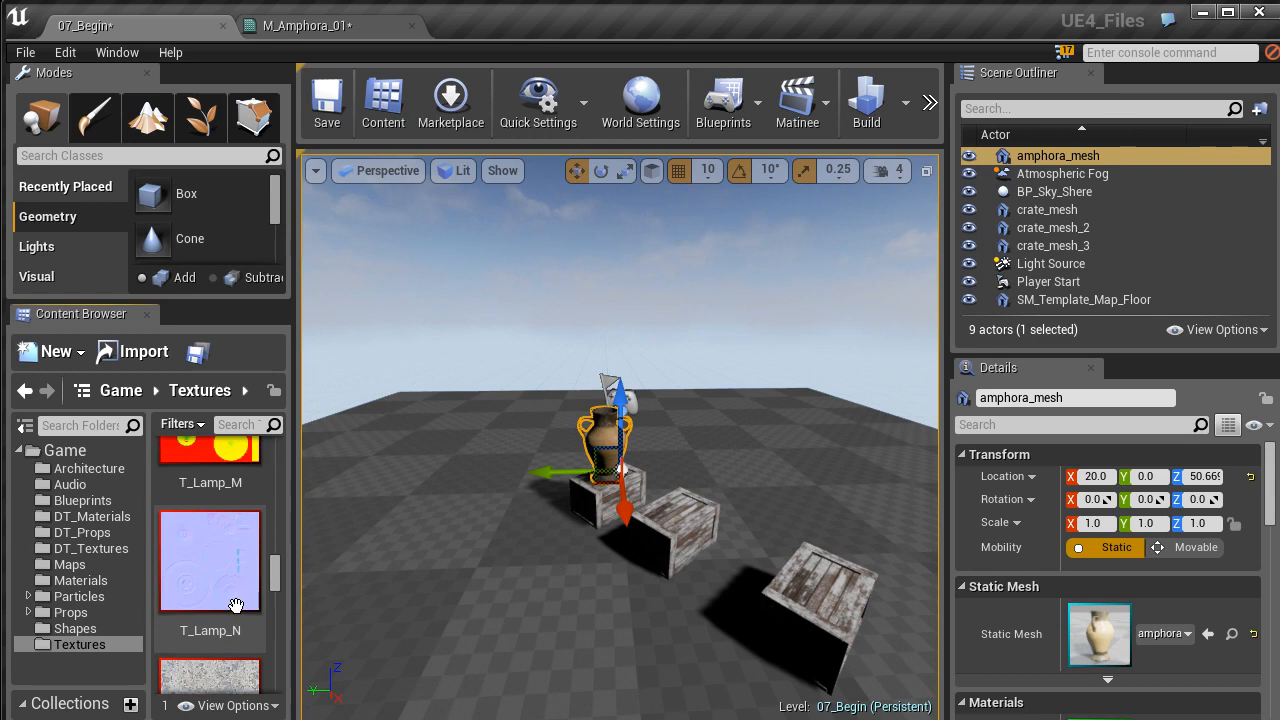
pyautogui.scroll(1, 236, 606)
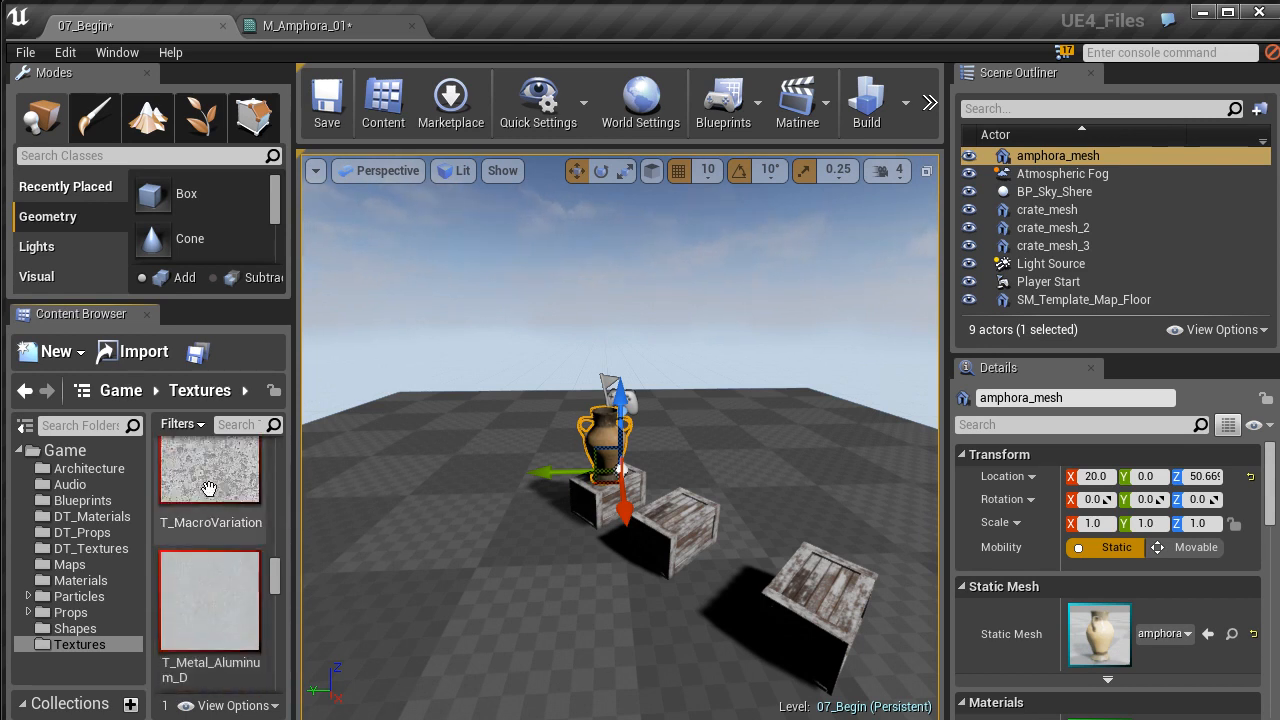
pyautogui.scroll(-6, 211, 566)
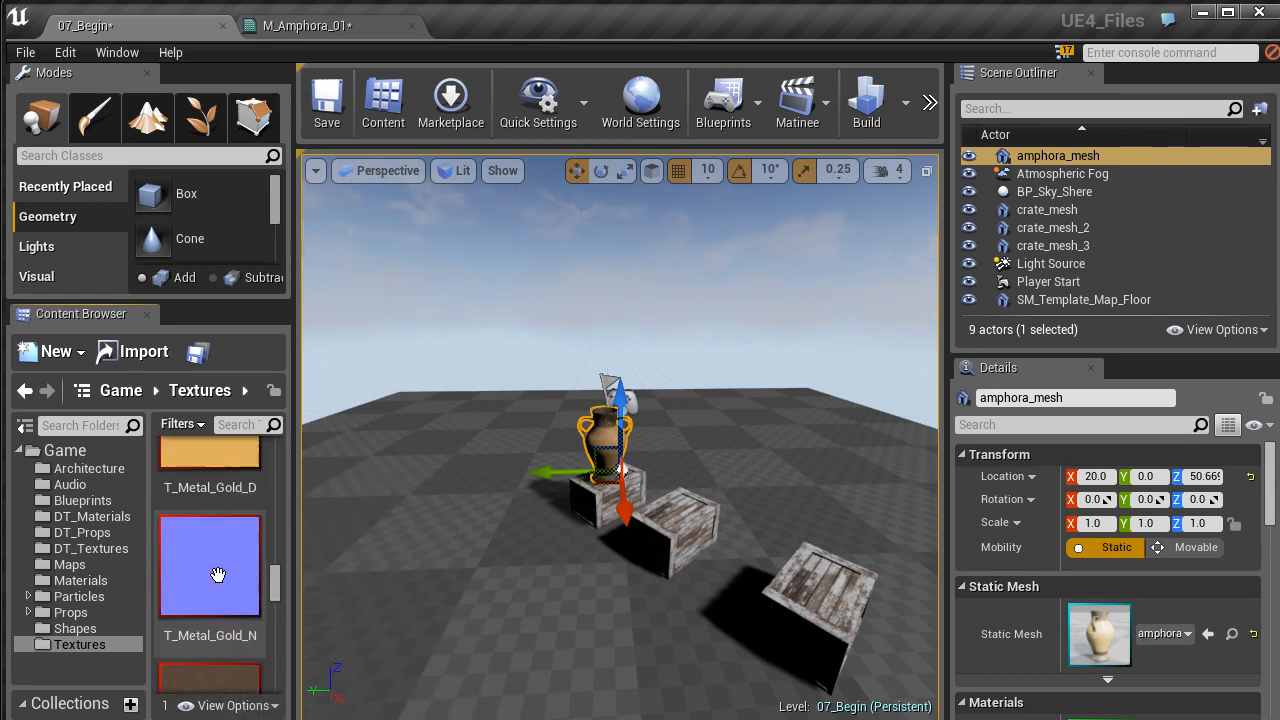
pyautogui.scroll(-8, 218, 570)
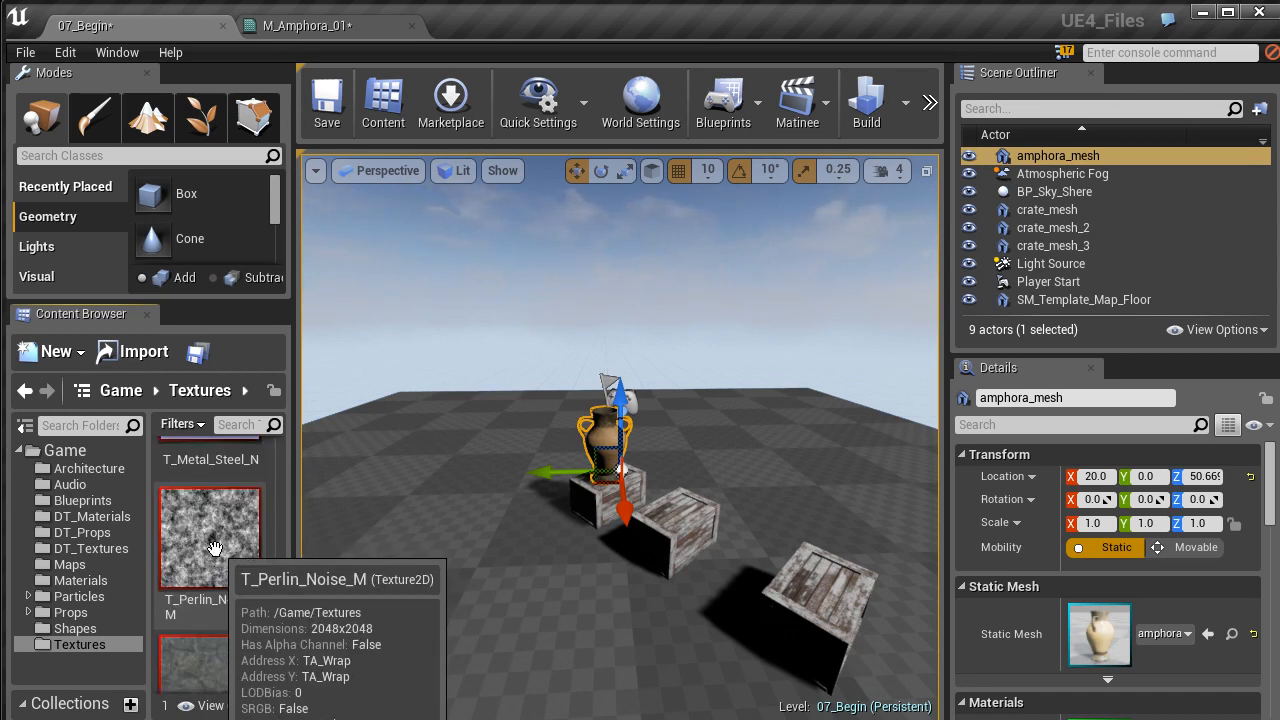
pyautogui.click(200, 545)
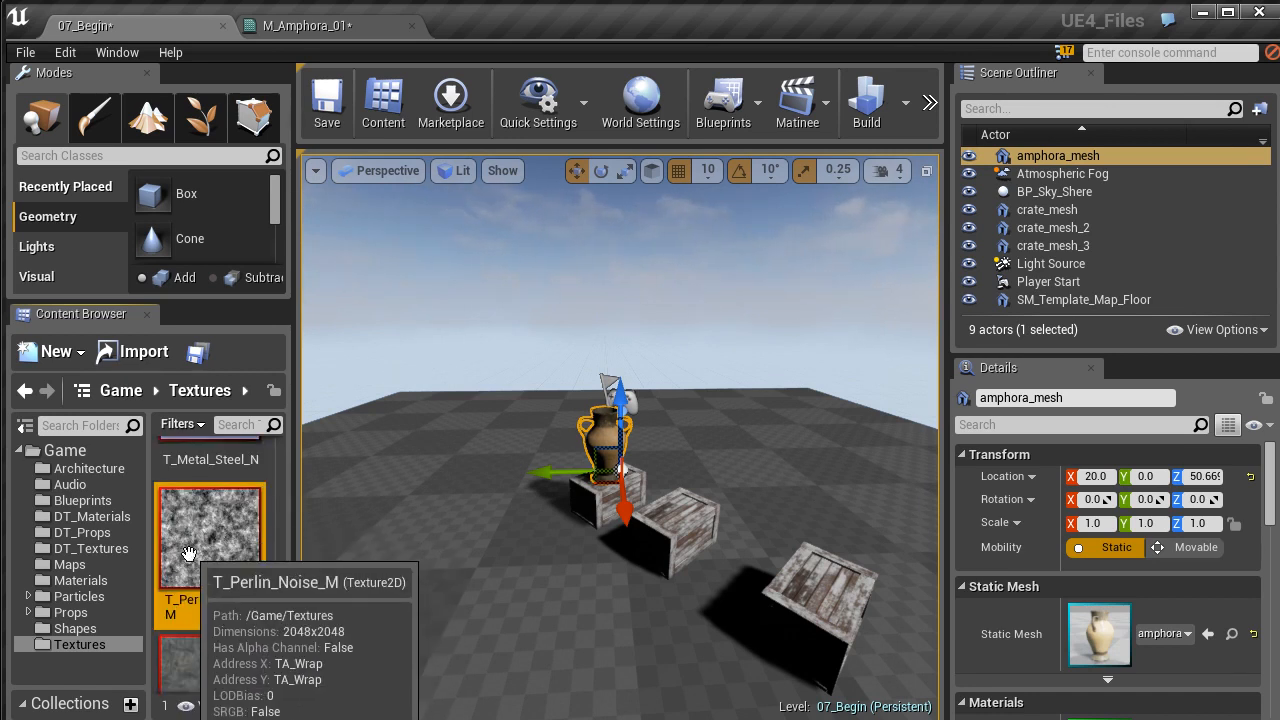
# Add T_Perlin_Noise_M to M_Amphora_01 as a Texture Sample node between the diffuse and normal samples
pyautogui.click(310, 26)
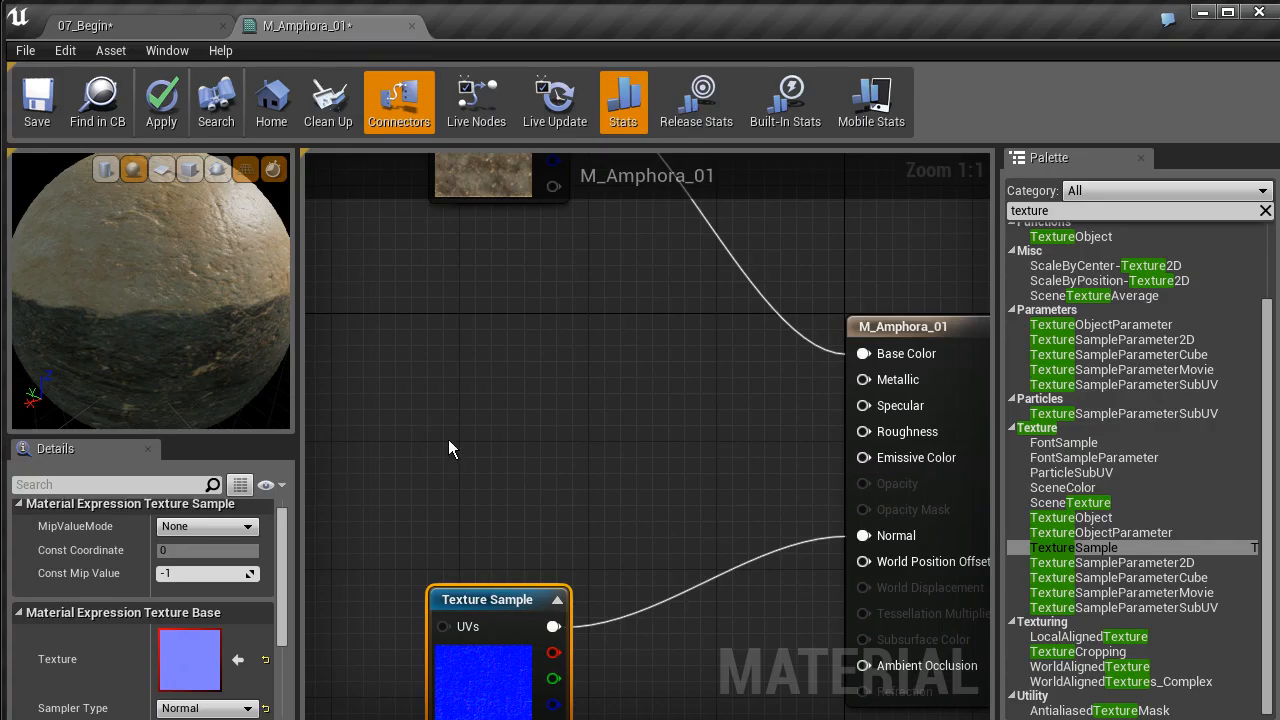
pyautogui.click(459, 341)
pyautogui.scroll(-1, 458, 356)
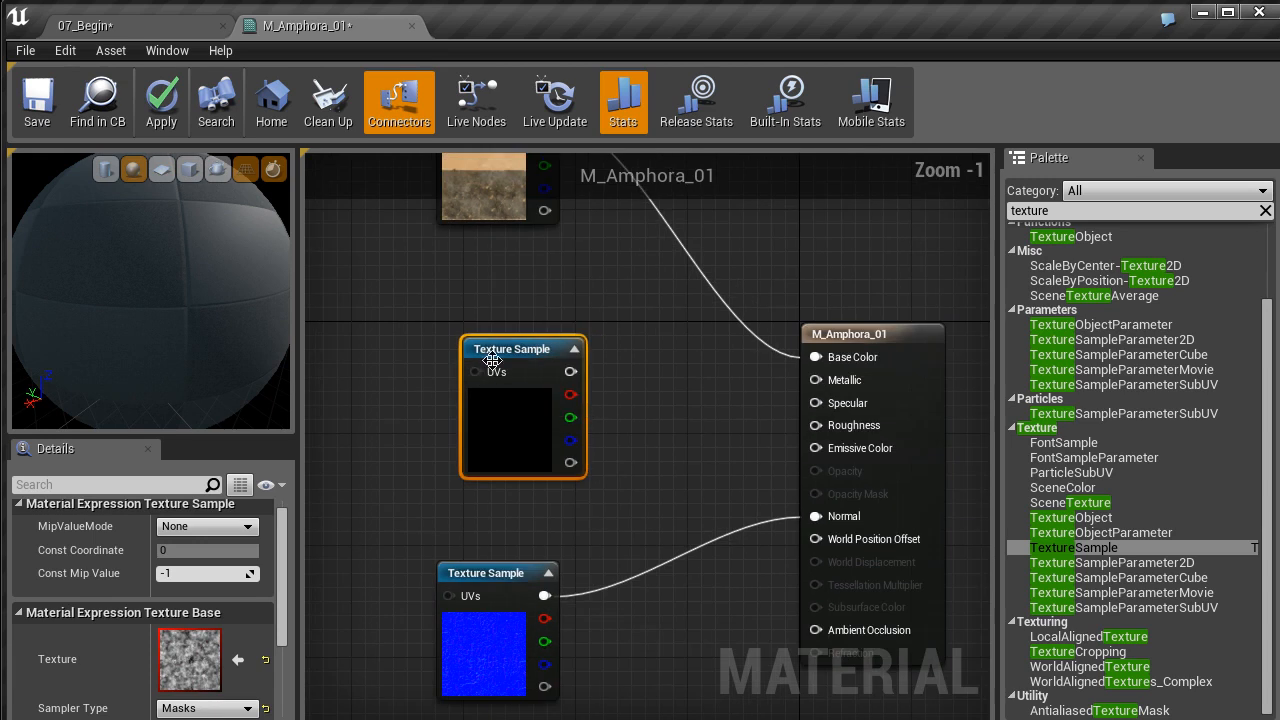
pyautogui.moveTo(510, 350); pyautogui.dragTo(467, 337)
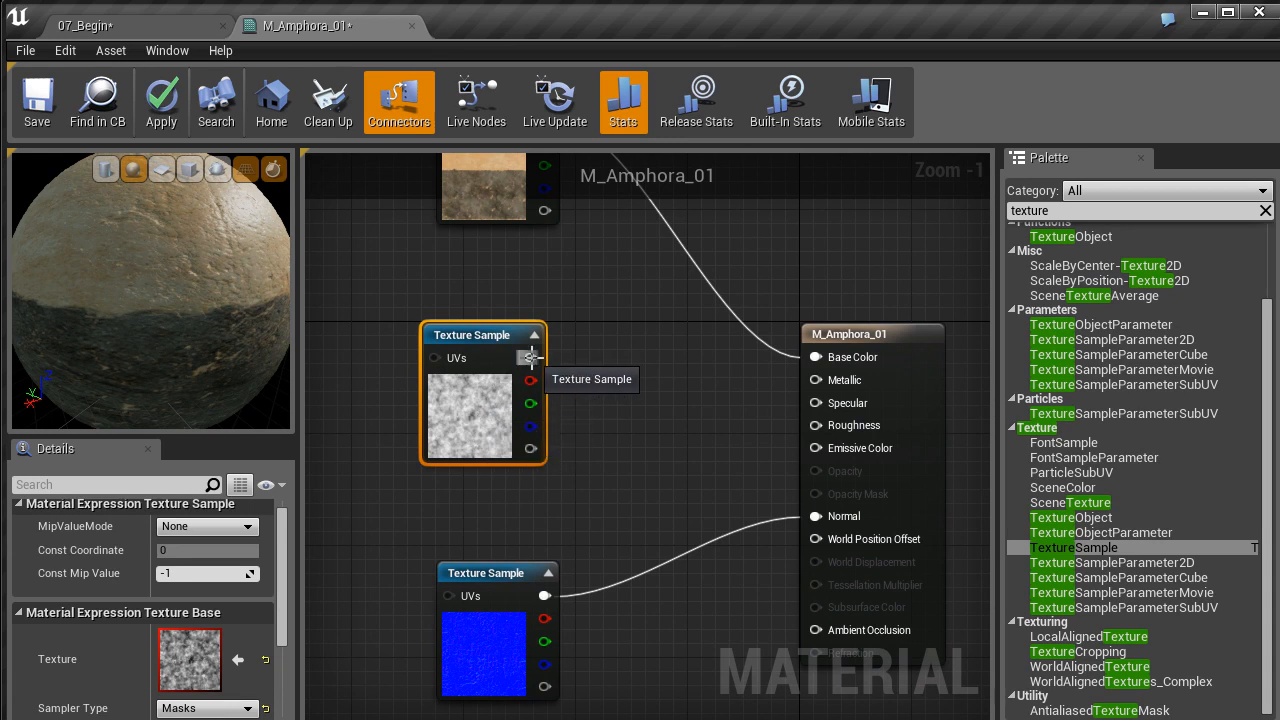
# Connect the Perlin noise sample's combined output to the material's Specular input and check the highlights on the preview sphere
pyautogui.moveTo(531, 357); pyautogui.dragTo(536, 359)
pyautogui.moveTo(745, 385); pyautogui.dragTo(816, 403)
pyautogui.moveTo(230, 265)
pyautogui.mouseDown()
pyautogui.moveTo(270, 252)
pyautogui.moveTo(12, 165)
pyautogui.moveTo(237, 266)
pyautogui.mouseUp()
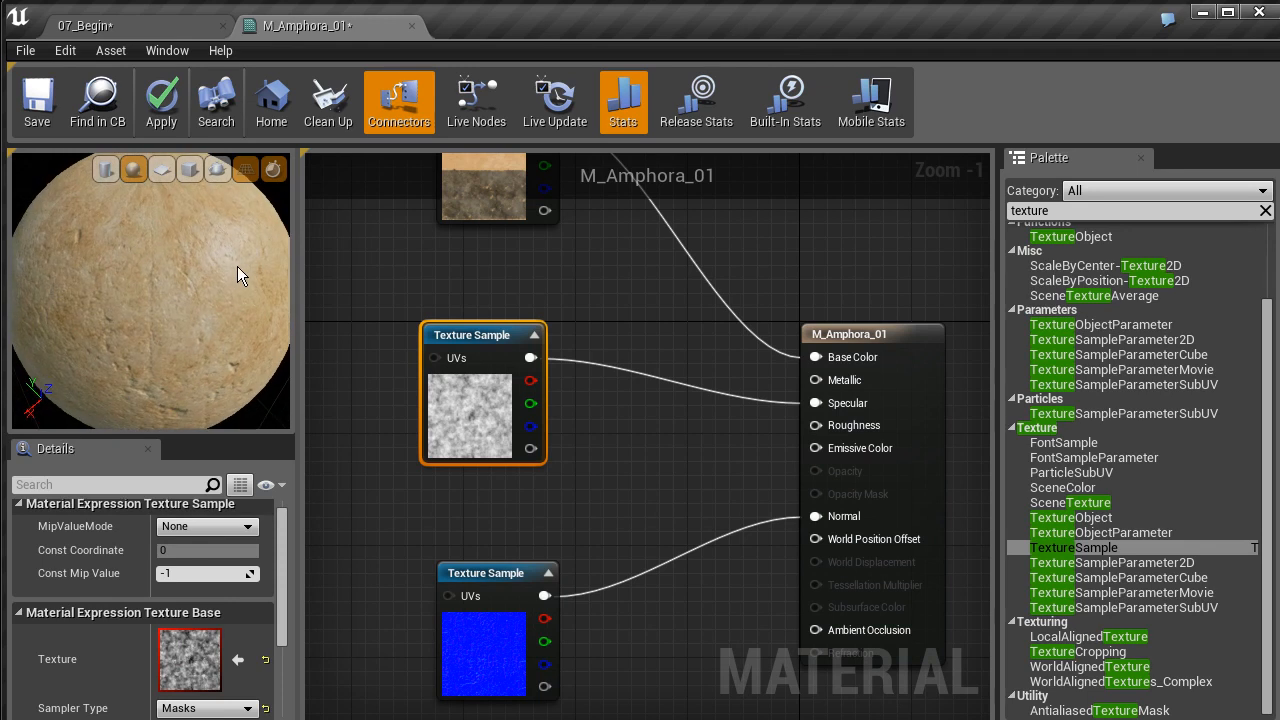
# Clear the node palette's "texture" search and add a TextureCoordinate node in the free space before the Perlin noise sample
pyautogui.moveTo(379, 337); pyautogui.dragTo(557, 329, button='right')
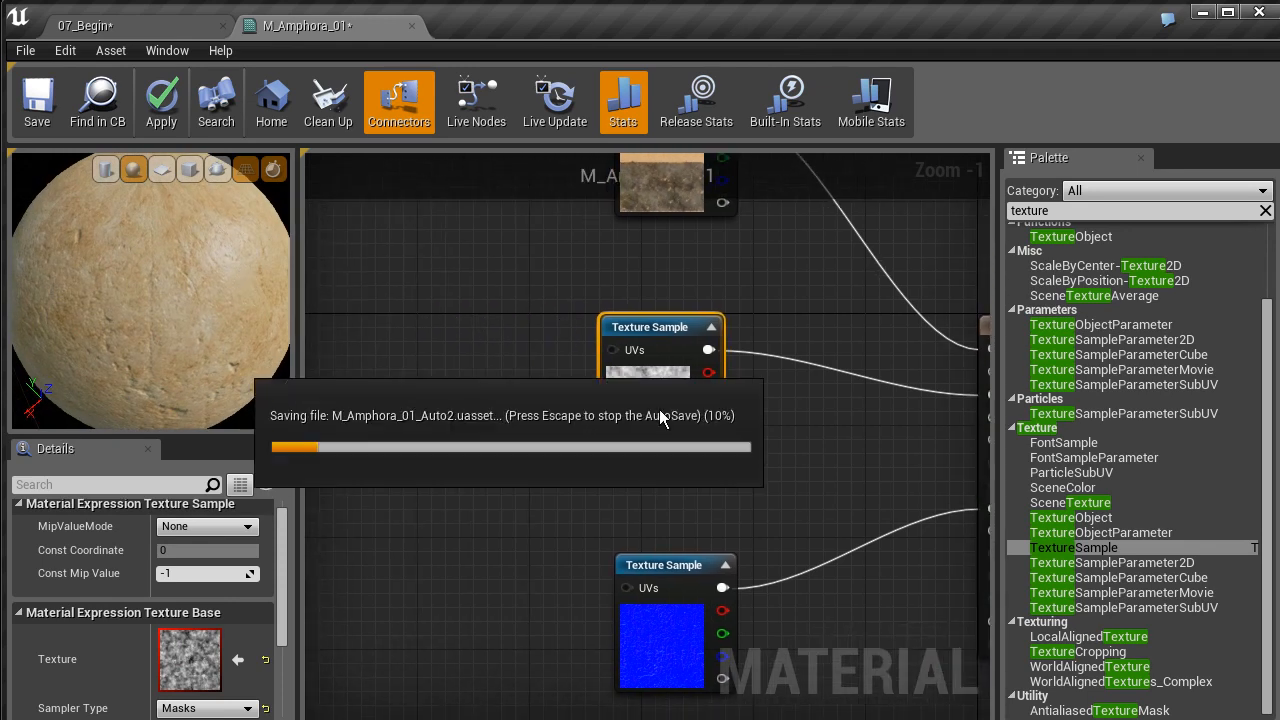
pyautogui.moveTo(637, 390); pyautogui.dragTo(573, 390, button='right')
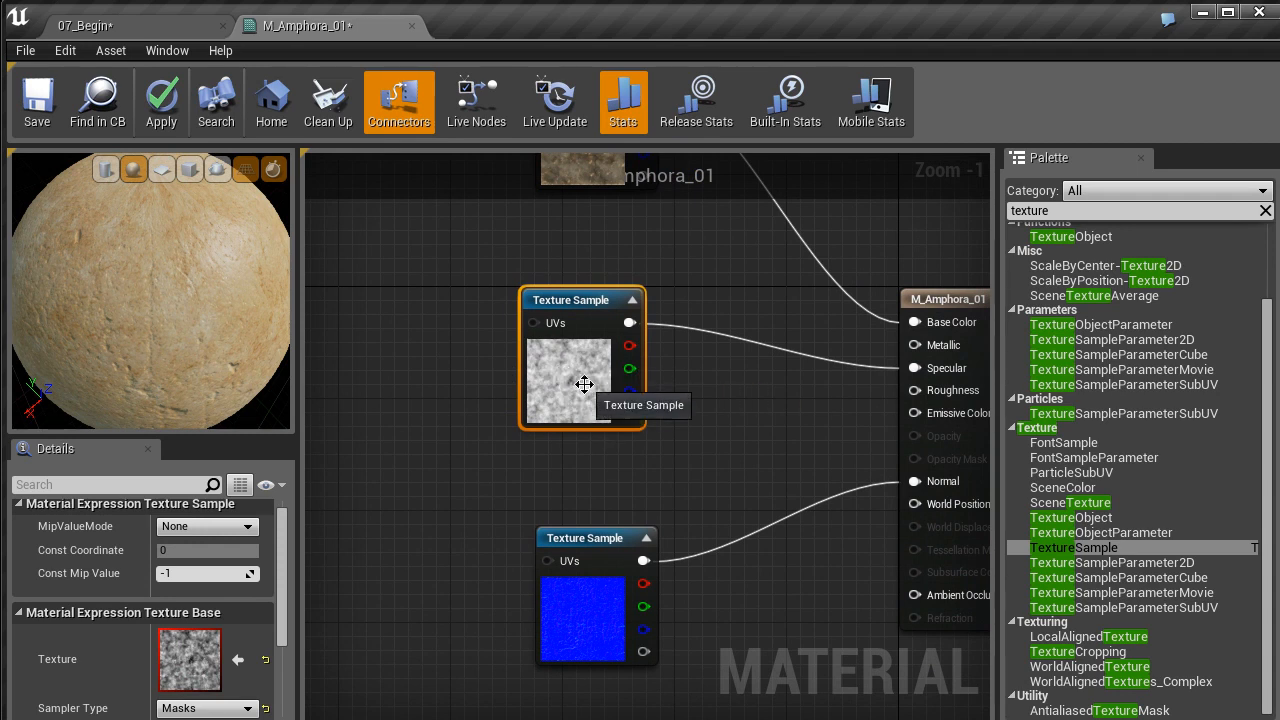
pyautogui.click(1265, 211)
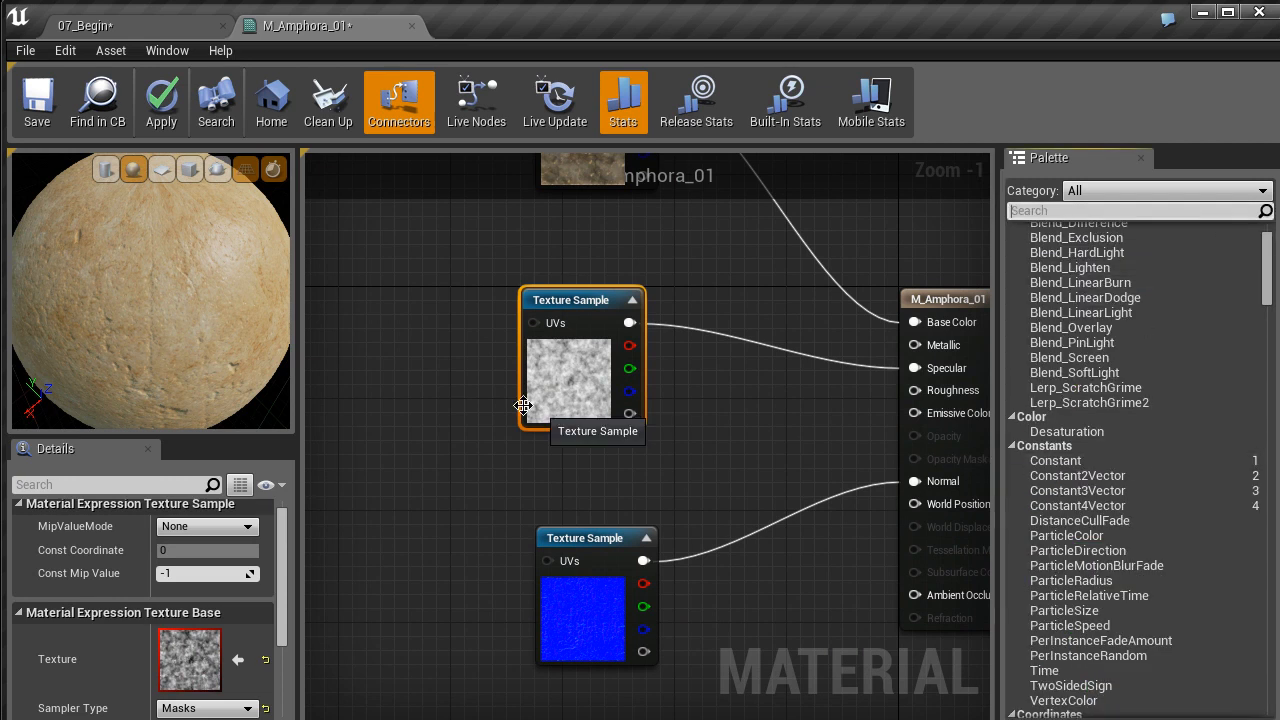
pyautogui.moveTo(418, 372); pyautogui.dragTo(544, 406, button='right')
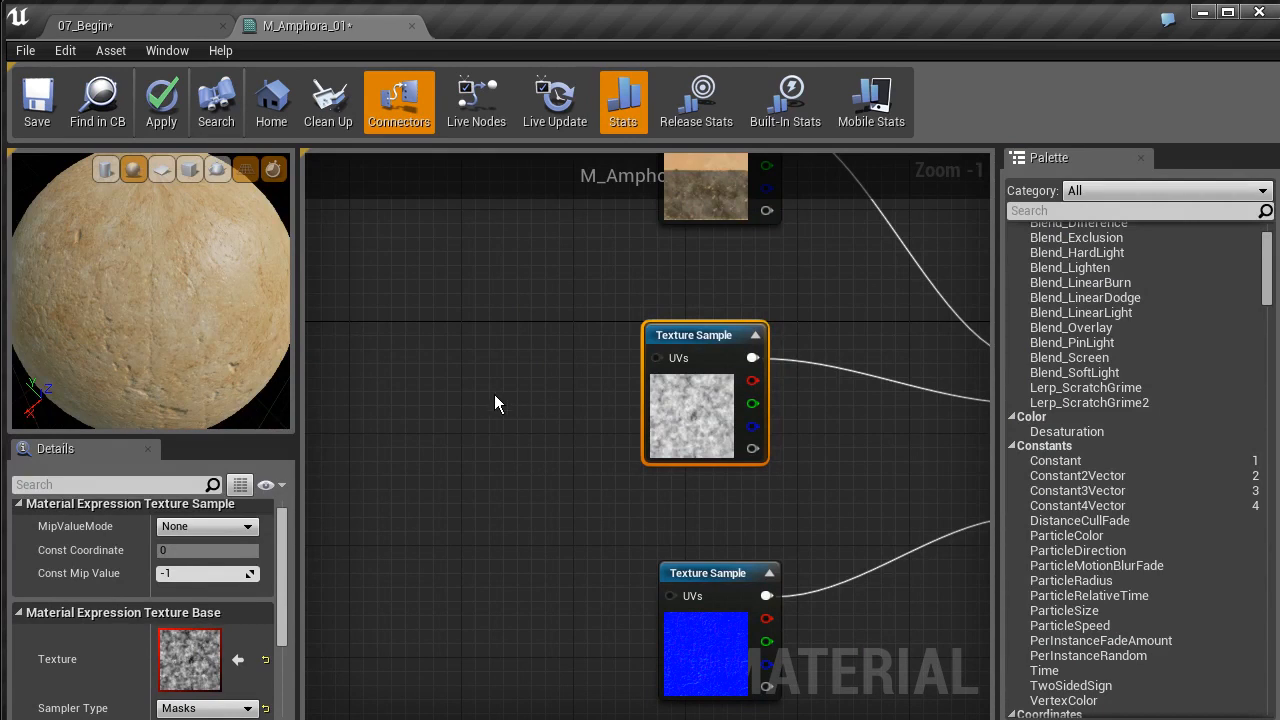
pyautogui.click(395, 338)
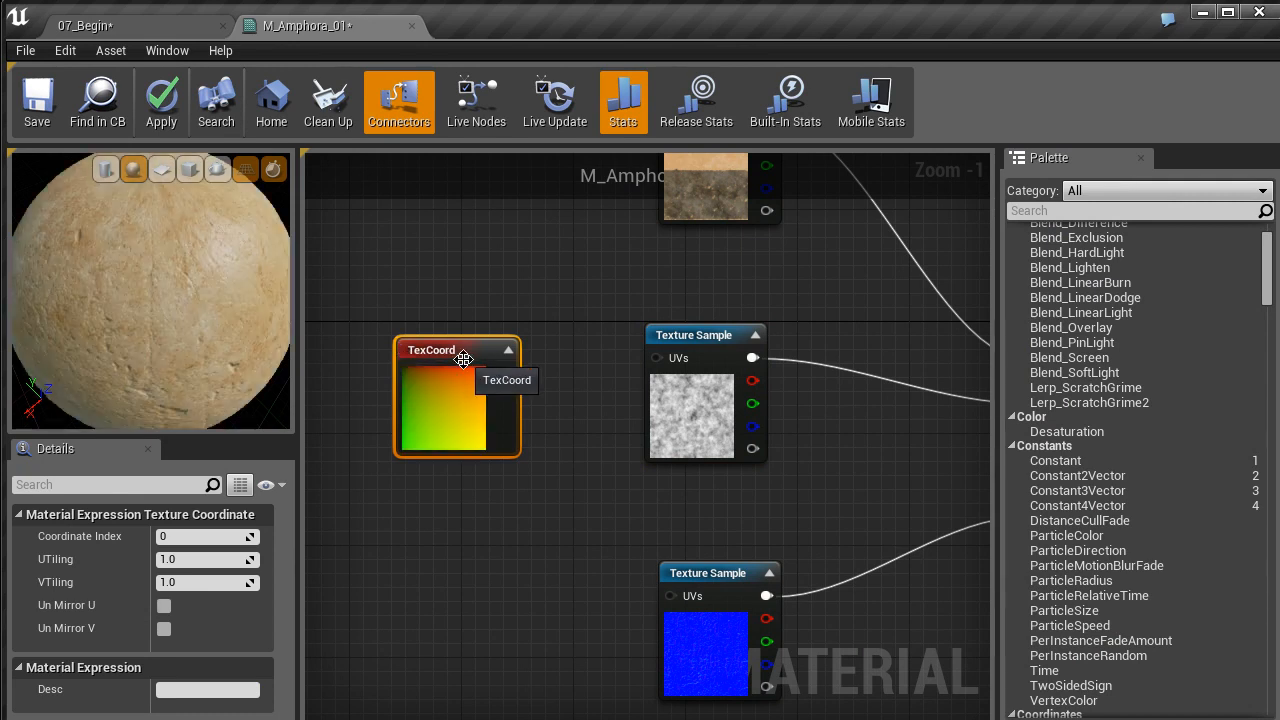
# Search the graph's node list for the TextureCoordinate expression using "texcoo", "tex" and "coord", and close the list without adding a node
pyautogui.rightClick(427, 267)
pyautogui.write('t')
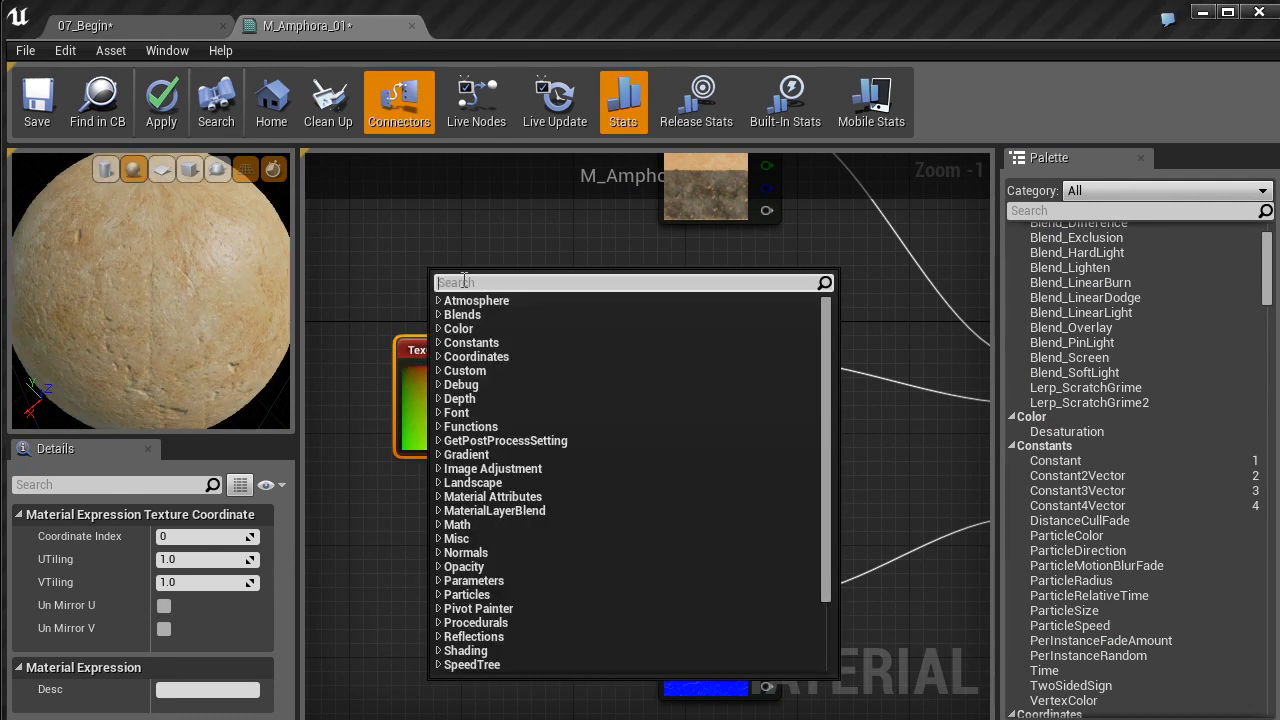
pyautogui.write('excoo')
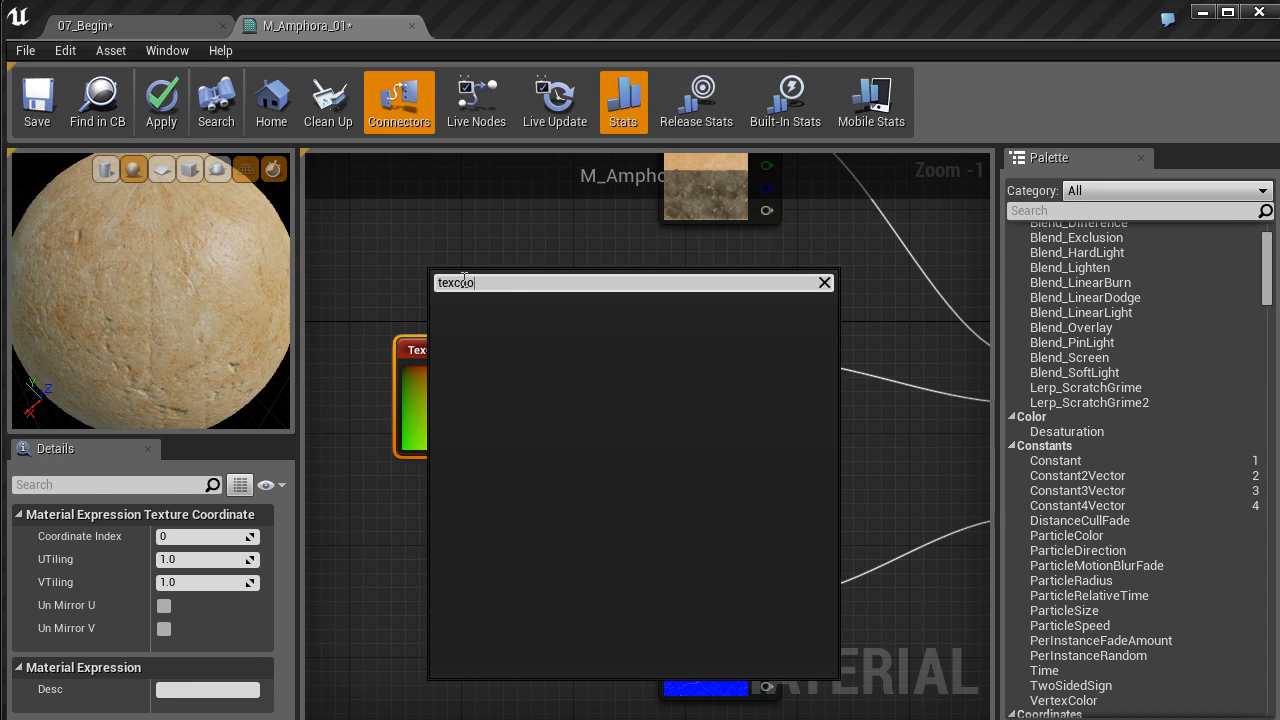
pyautogui.press('BackSpace')
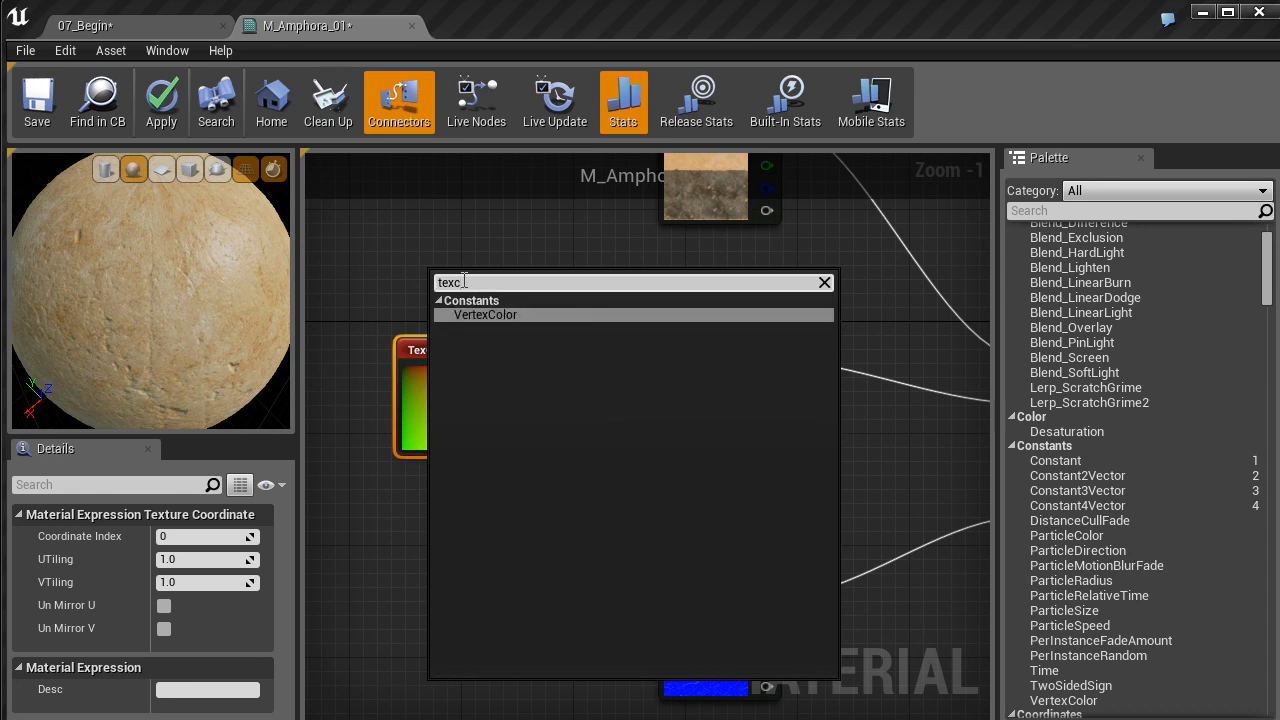
pyautogui.press('BackSpace')
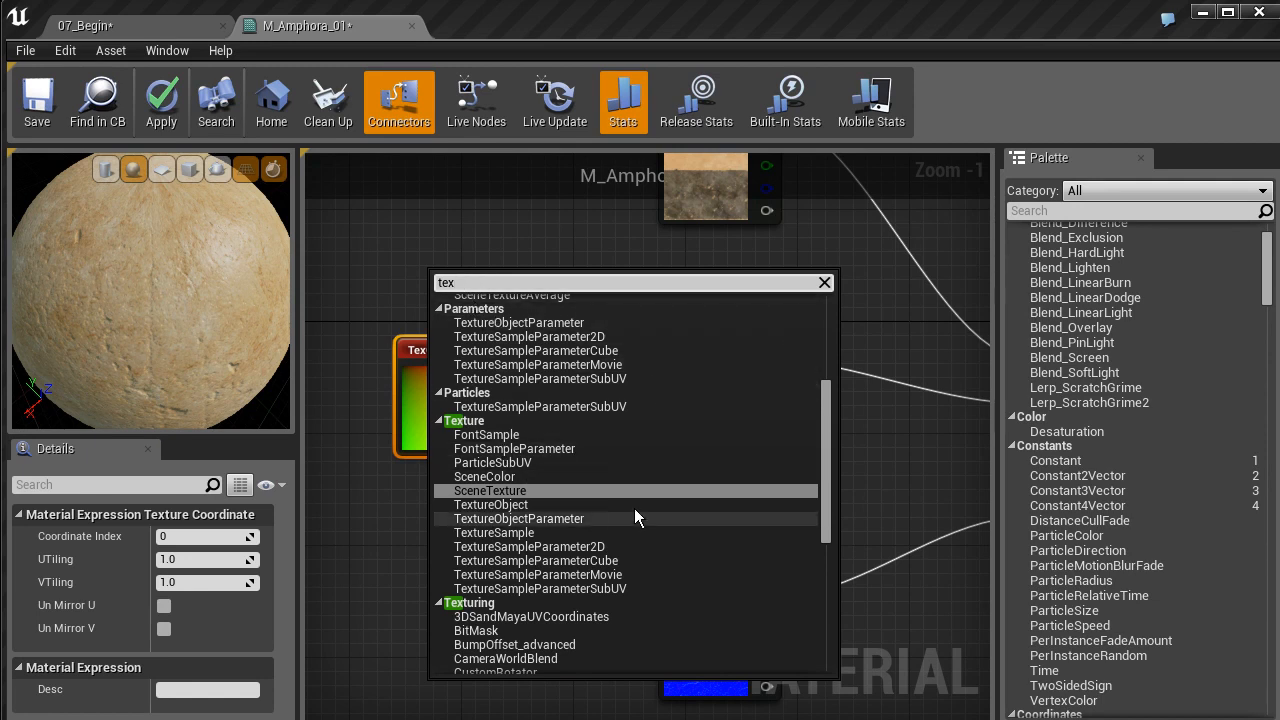
pyautogui.moveTo(826, 446); pyautogui.dragTo(834, 343)
pyautogui.moveTo(478, 285); pyautogui.dragTo(428, 282)
pyautogui.write('coord')
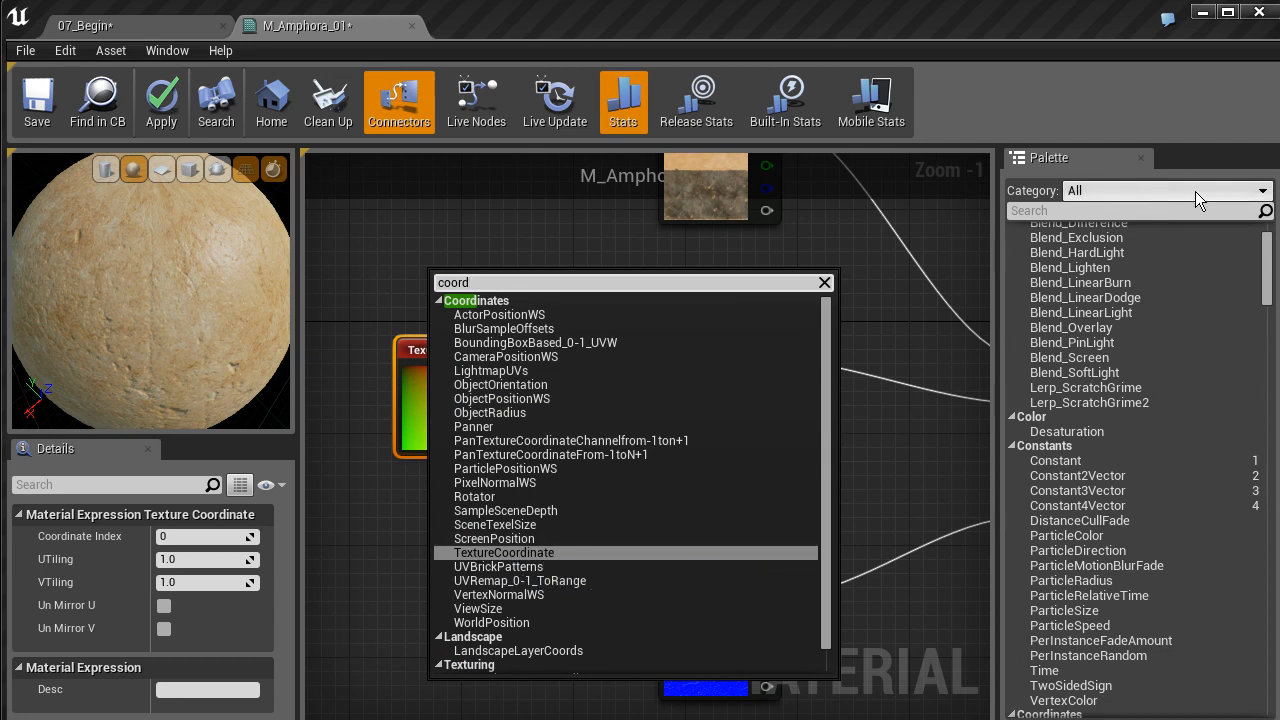
pyautogui.click(418, 484)
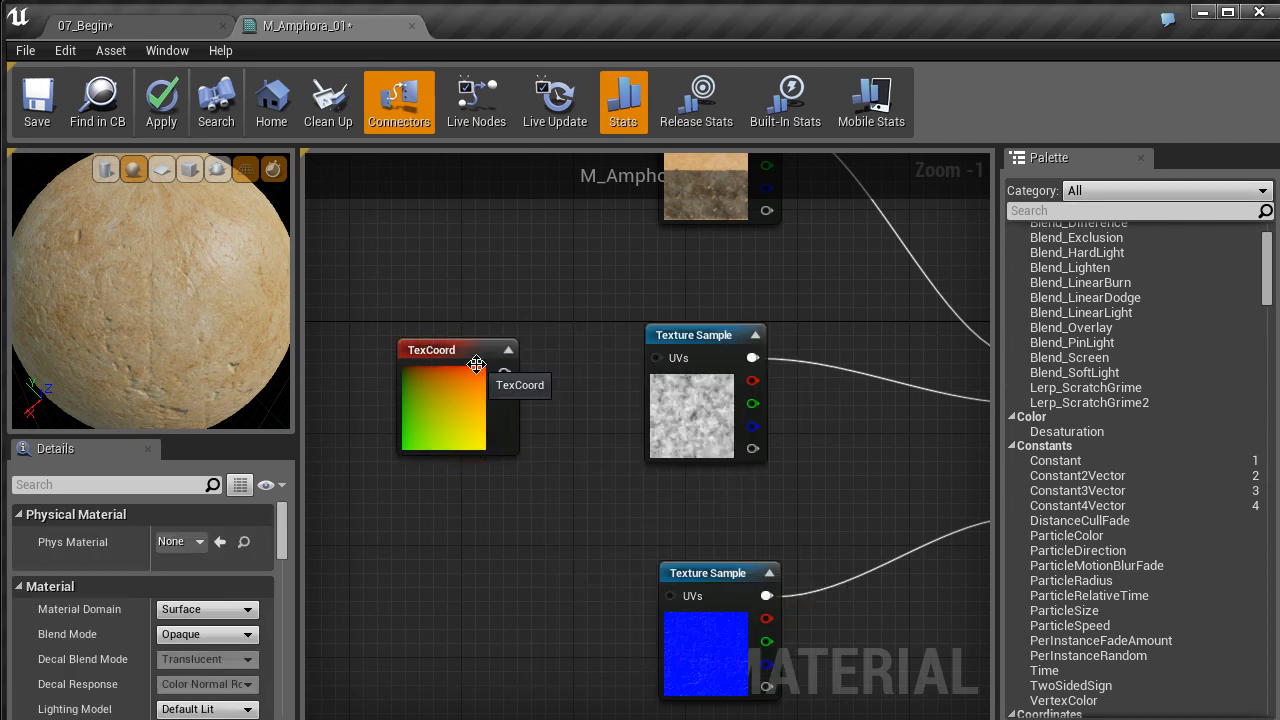
# Connect the TexCoord node to the Perlin noise sample's UVs input and align the node with that sample
pyautogui.moveTo(504, 372); pyautogui.dragTo(661, 357)
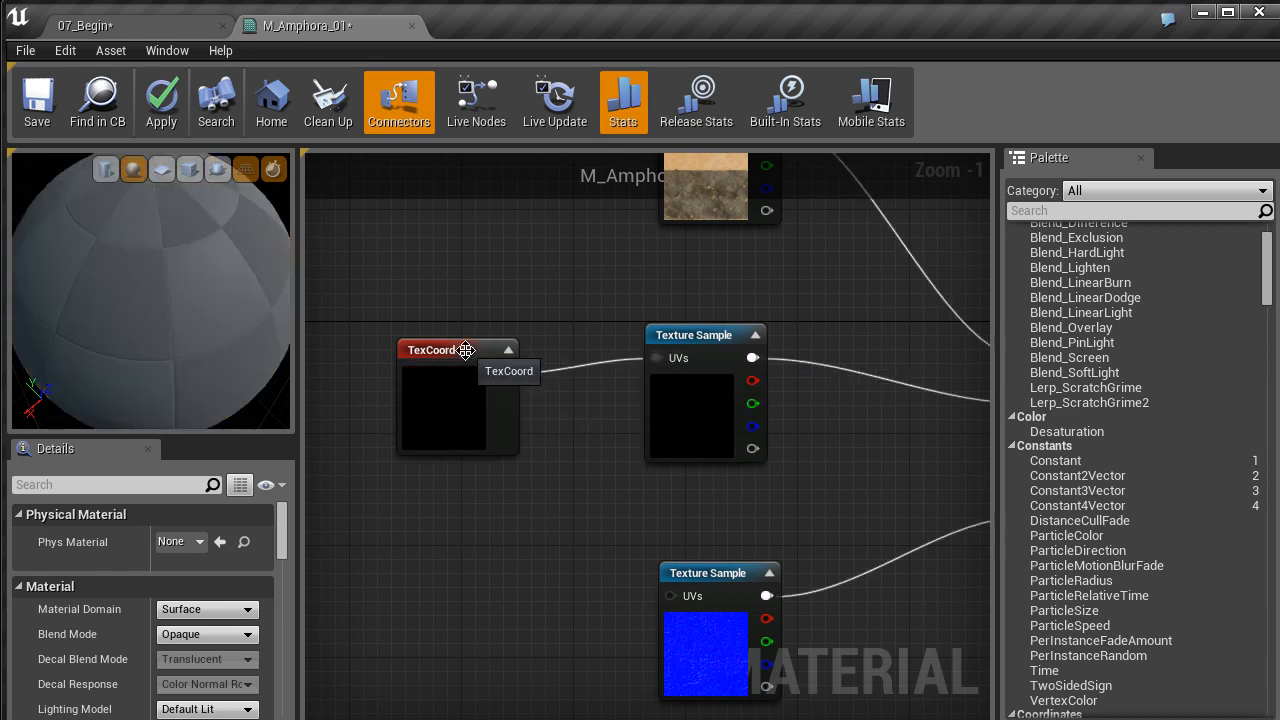
pyautogui.moveTo(478, 362); pyautogui.dragTo(471, 345)
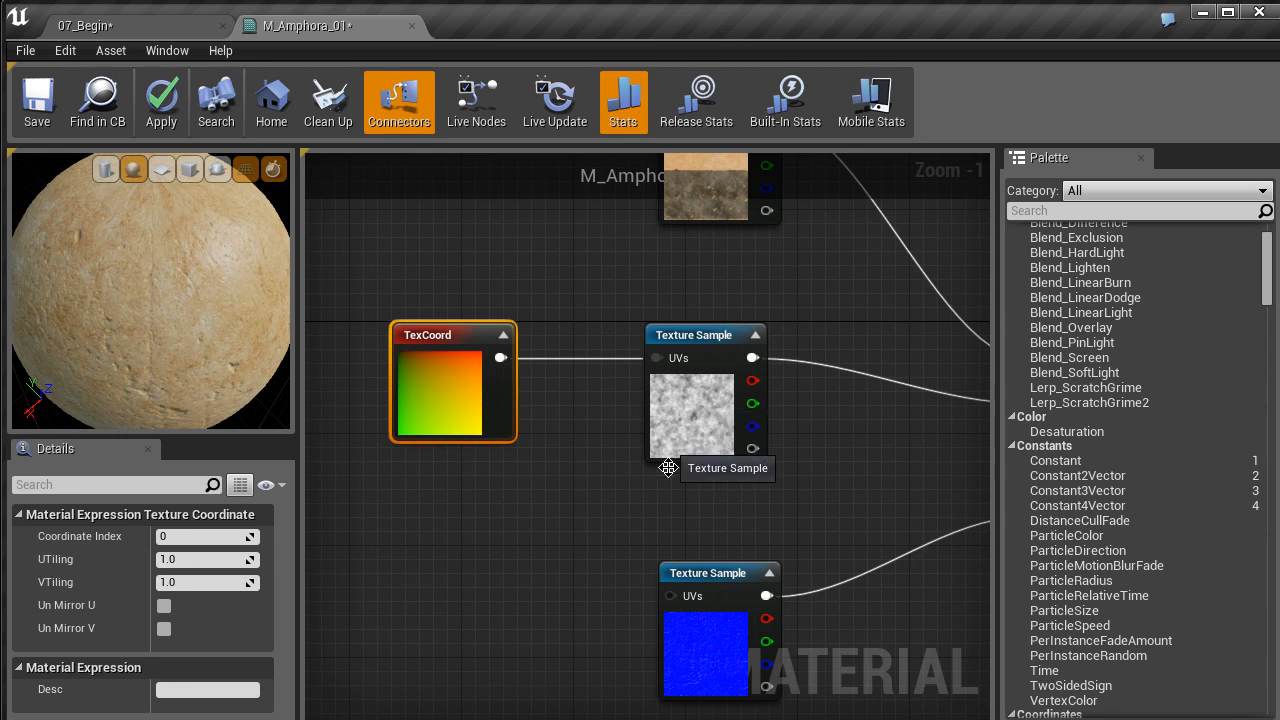
# Set both the UTiling and VTiling of the TexCoord node feeding the Perlin noise sample to 0.5
pyautogui.click(196, 561)
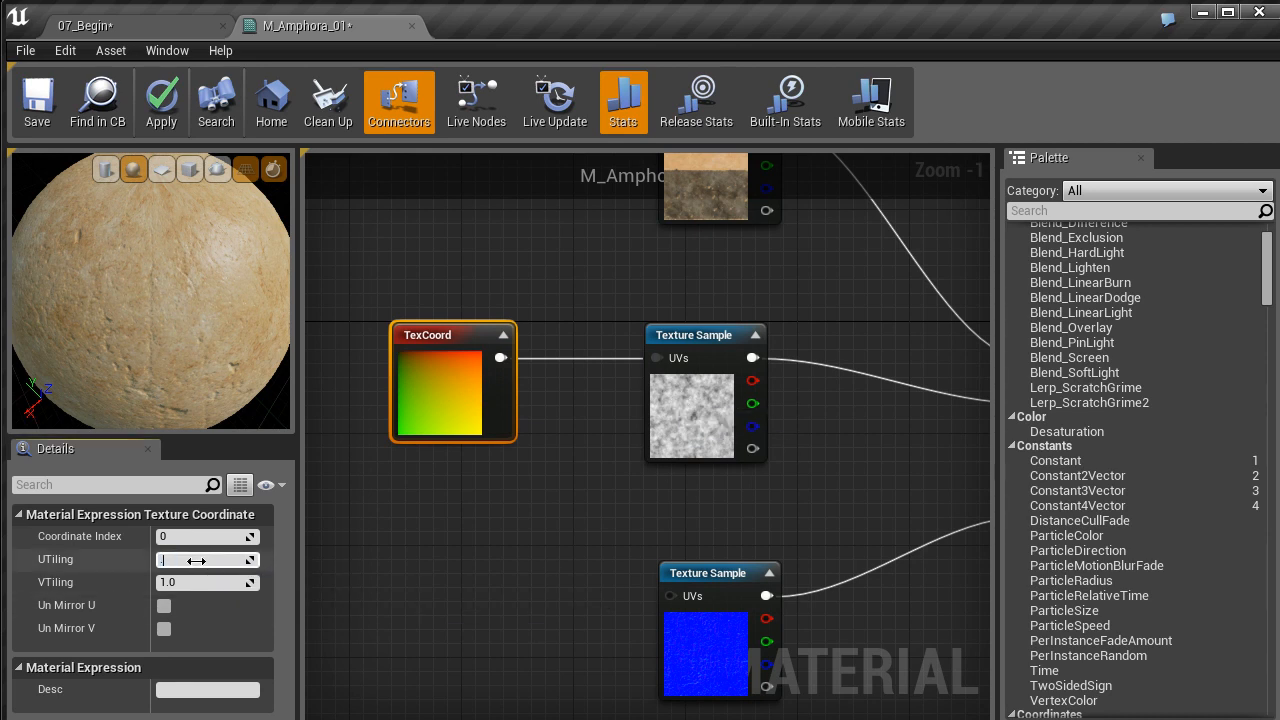
pyautogui.press('Return')
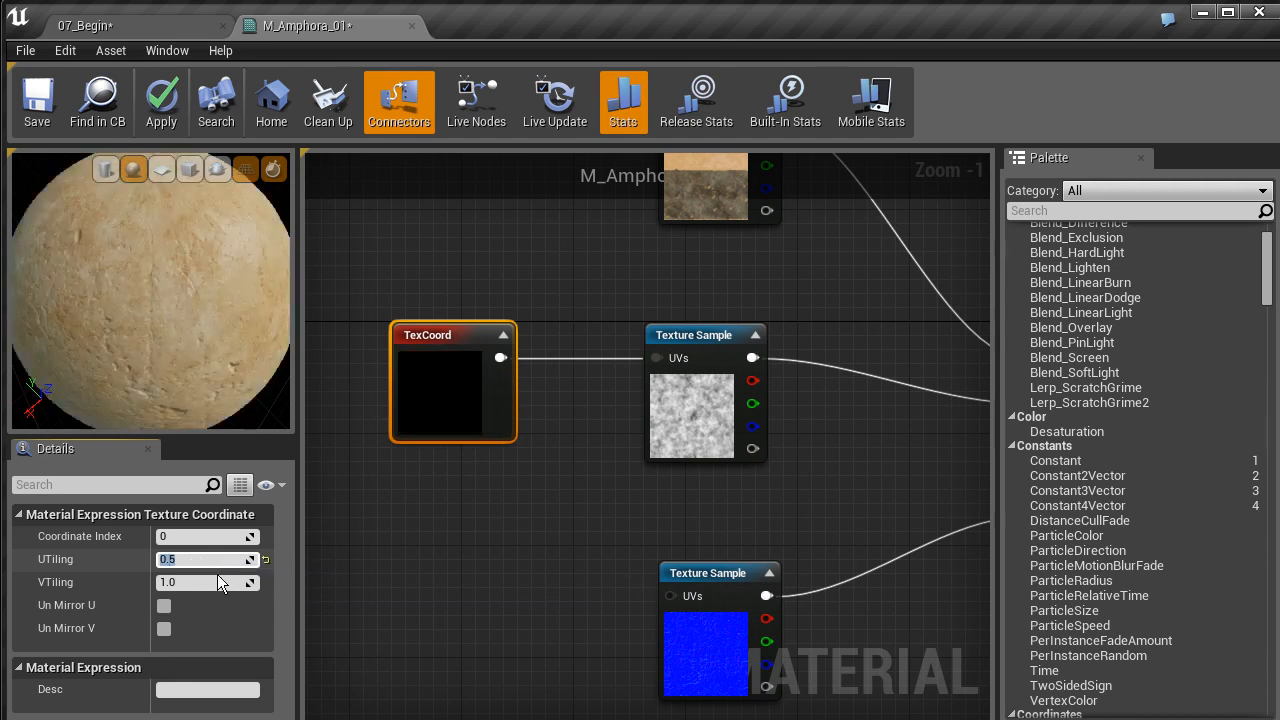
pyautogui.click(204, 582)
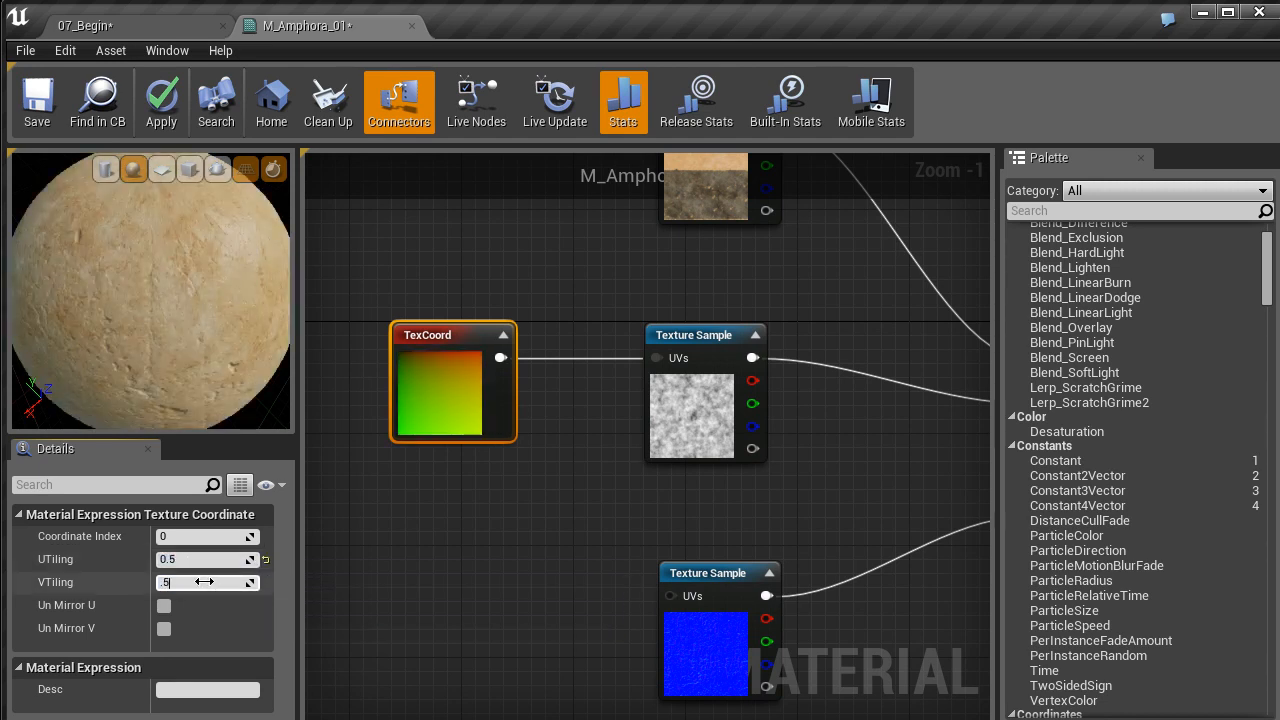
pyautogui.write('.5')
pyautogui.press('Return')
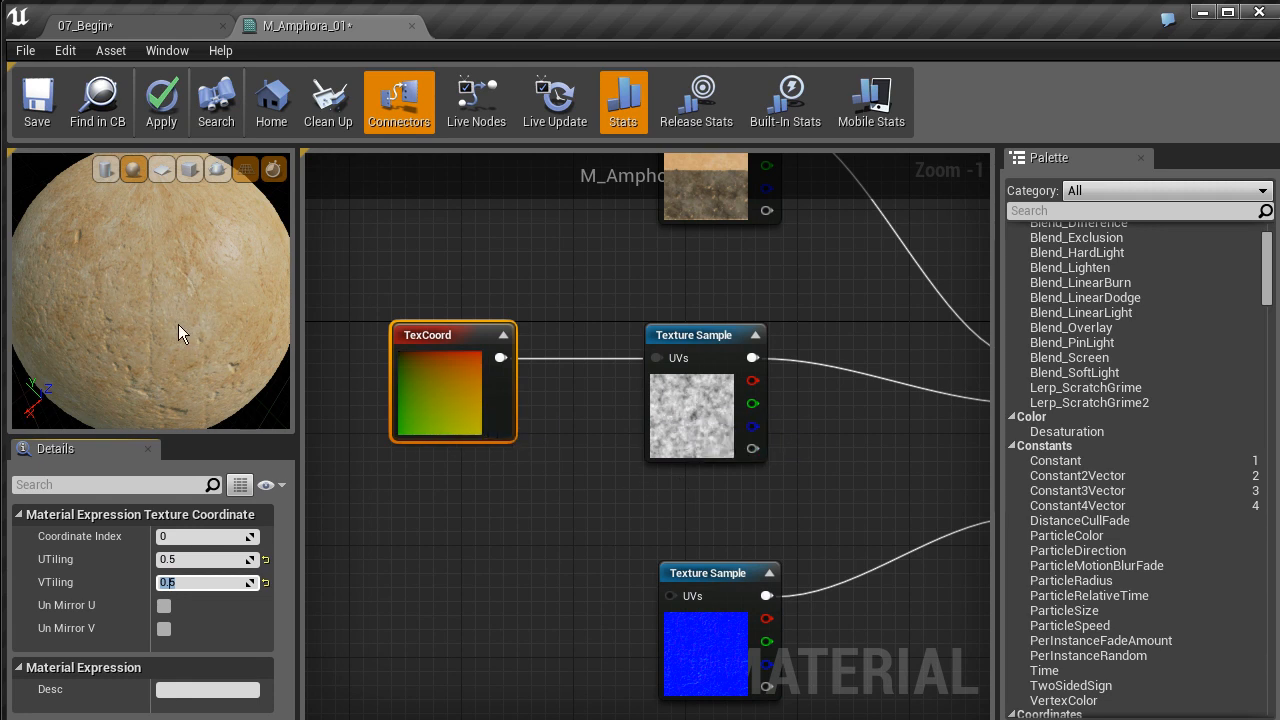
# Turn on Live Nodes and Live Update so the node previews refresh with every change
pyautogui.moveTo(556, 298); pyautogui.dragTo(451, 329, button='right')
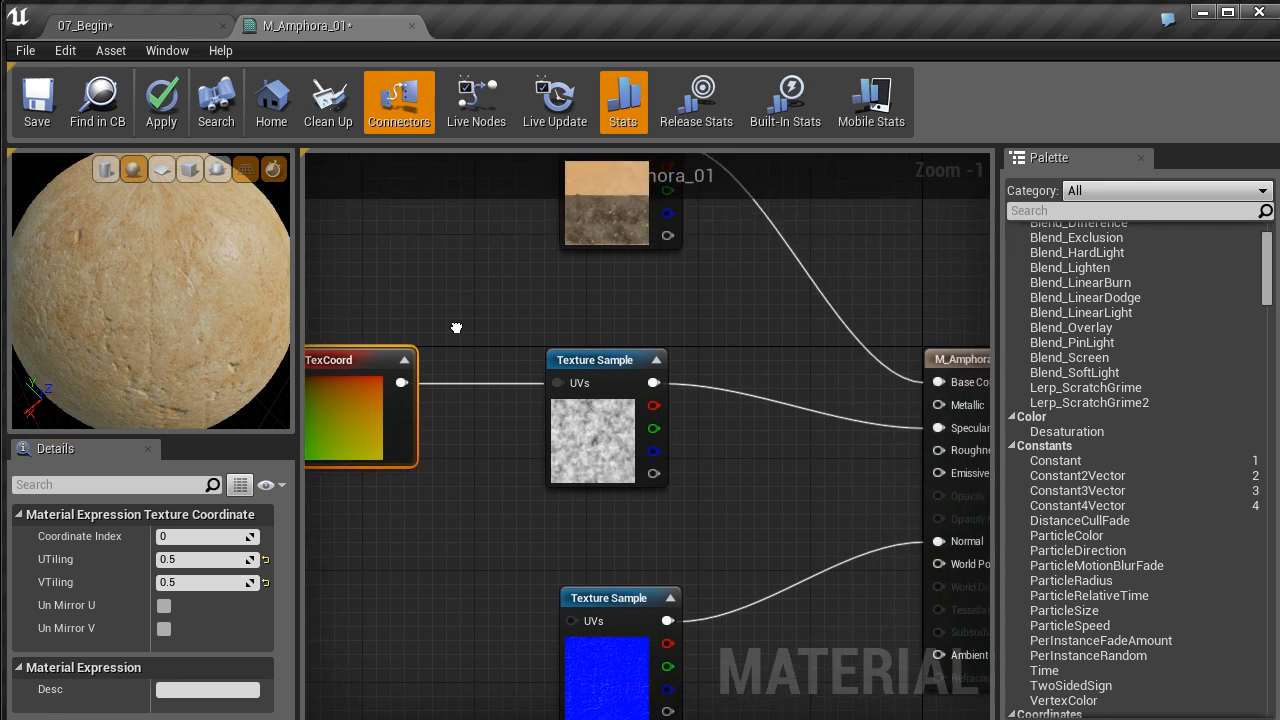
pyautogui.click(478, 102)
pyautogui.click(556, 104)
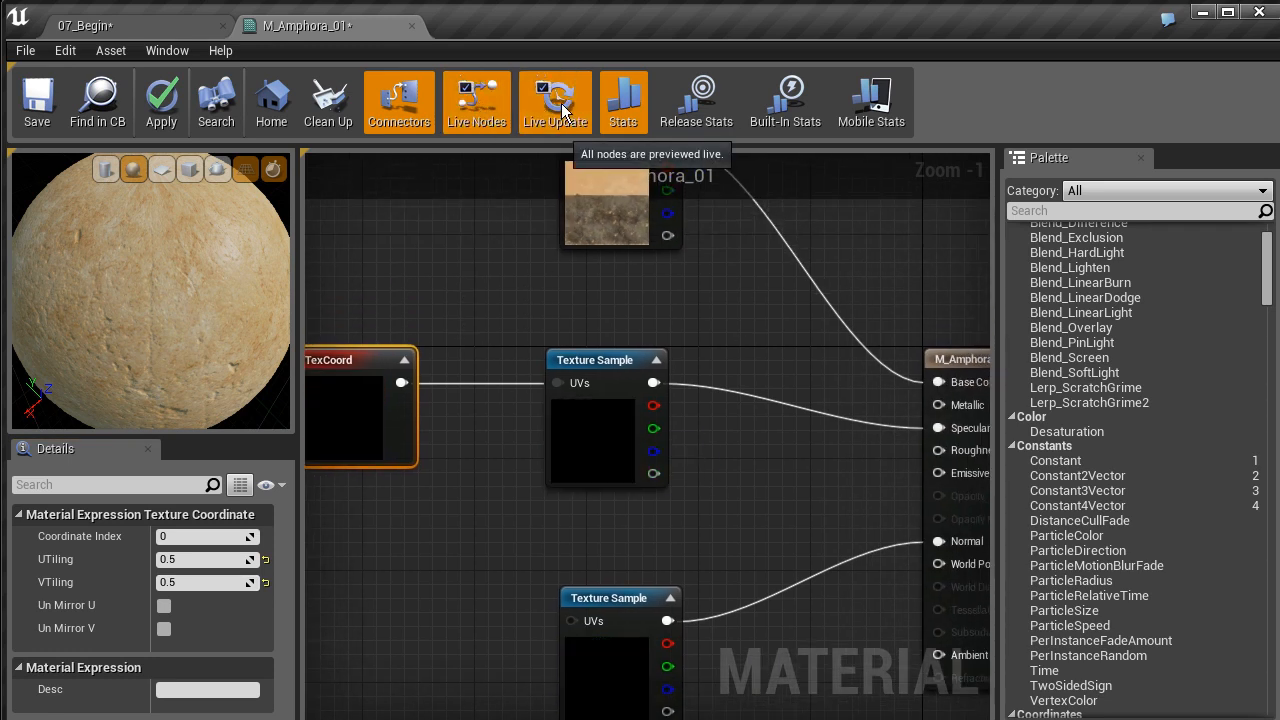
# Try a UTiling of 1 on the TexCoord node to compare the noise preview, and set it back to 0.5
pyautogui.moveTo(574, 525); pyautogui.dragTo(706, 519, button='right')
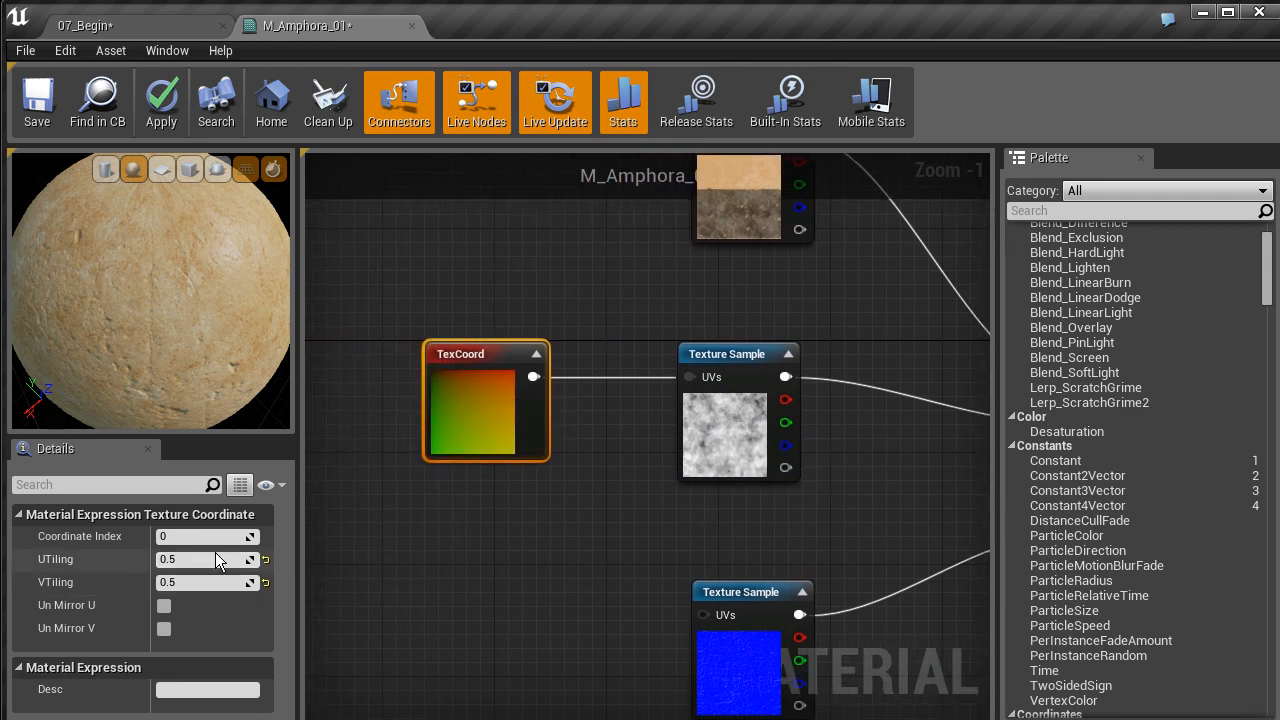
pyautogui.write('1')
pyautogui.press('Return')
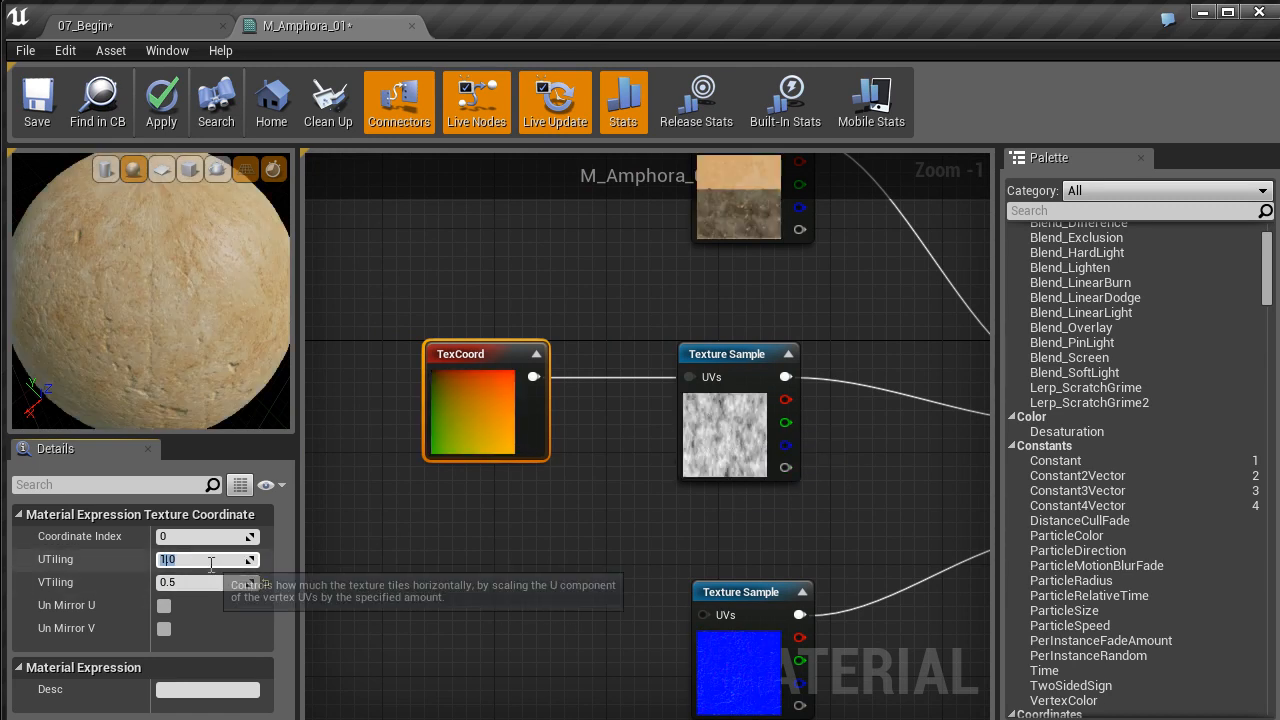
pyautogui.press('Return')
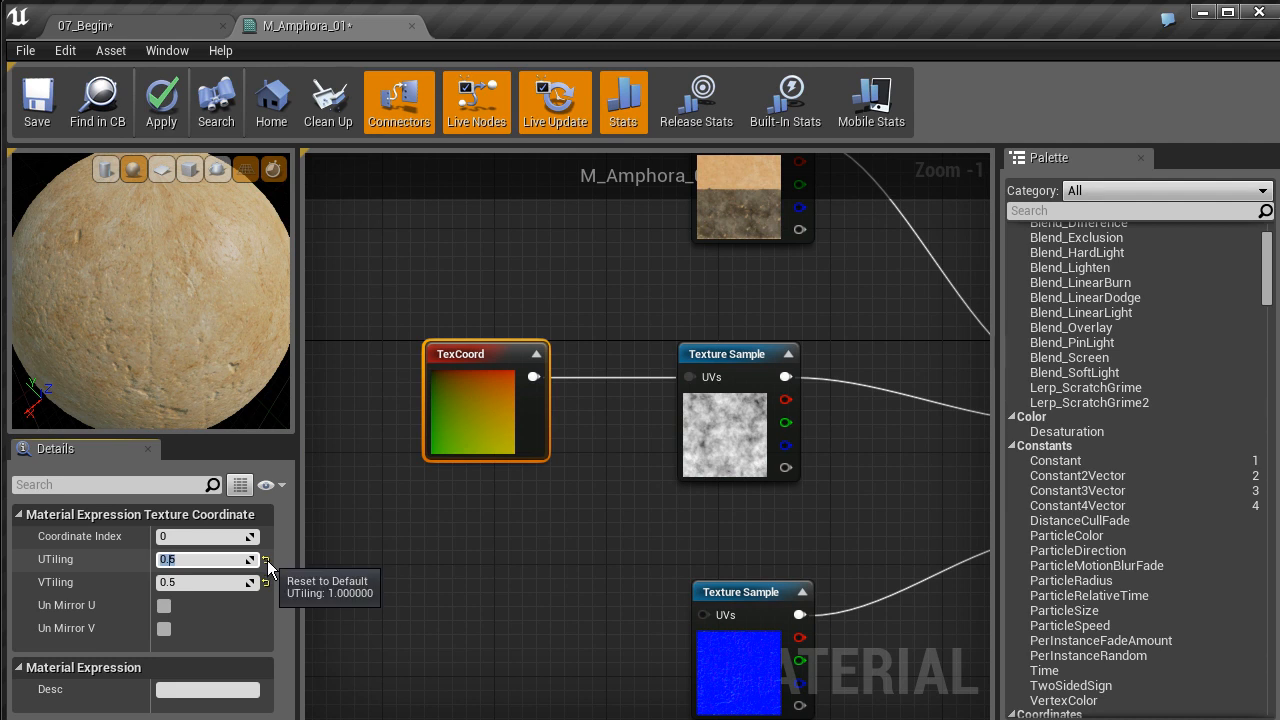
# Review the whole material graph, apply the changes to M_Amphora_01 and save the material
pyautogui.click(529, 295)
pyautogui.moveTo(751, 324); pyautogui.dragTo(548, 401, button='right')
pyautogui.scroll(-3, 548, 401)
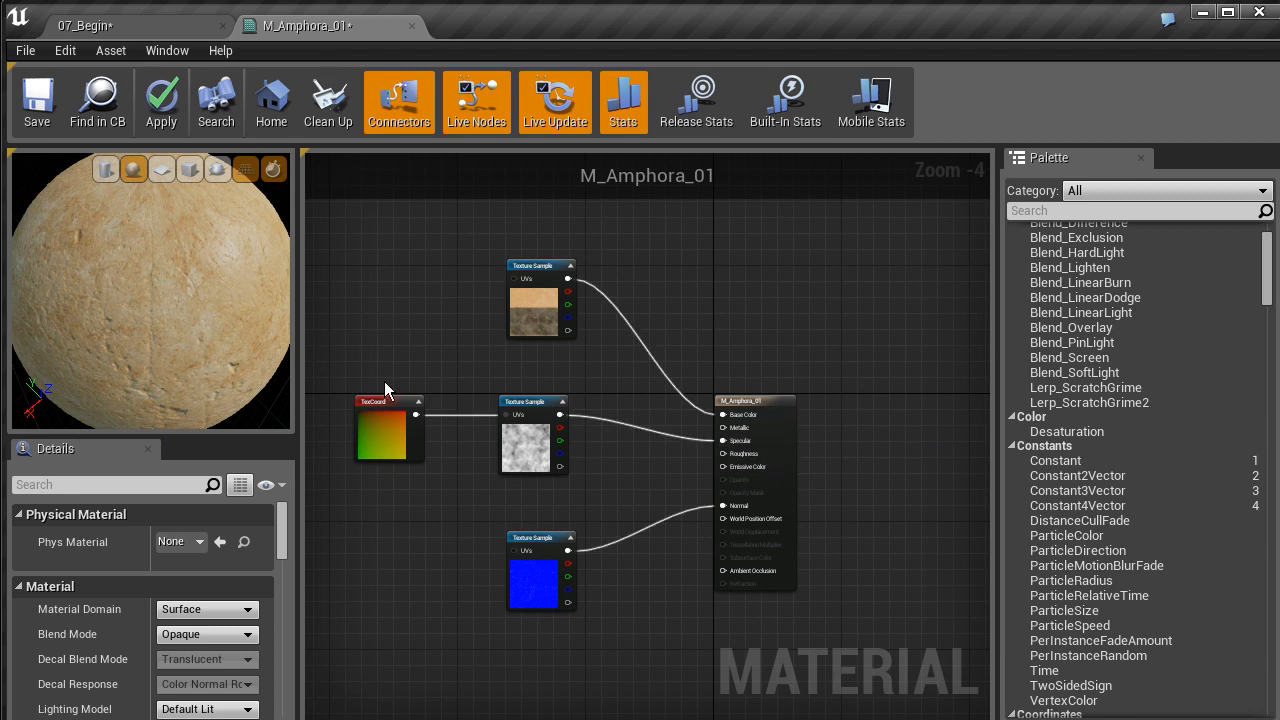
pyautogui.click(163, 118)
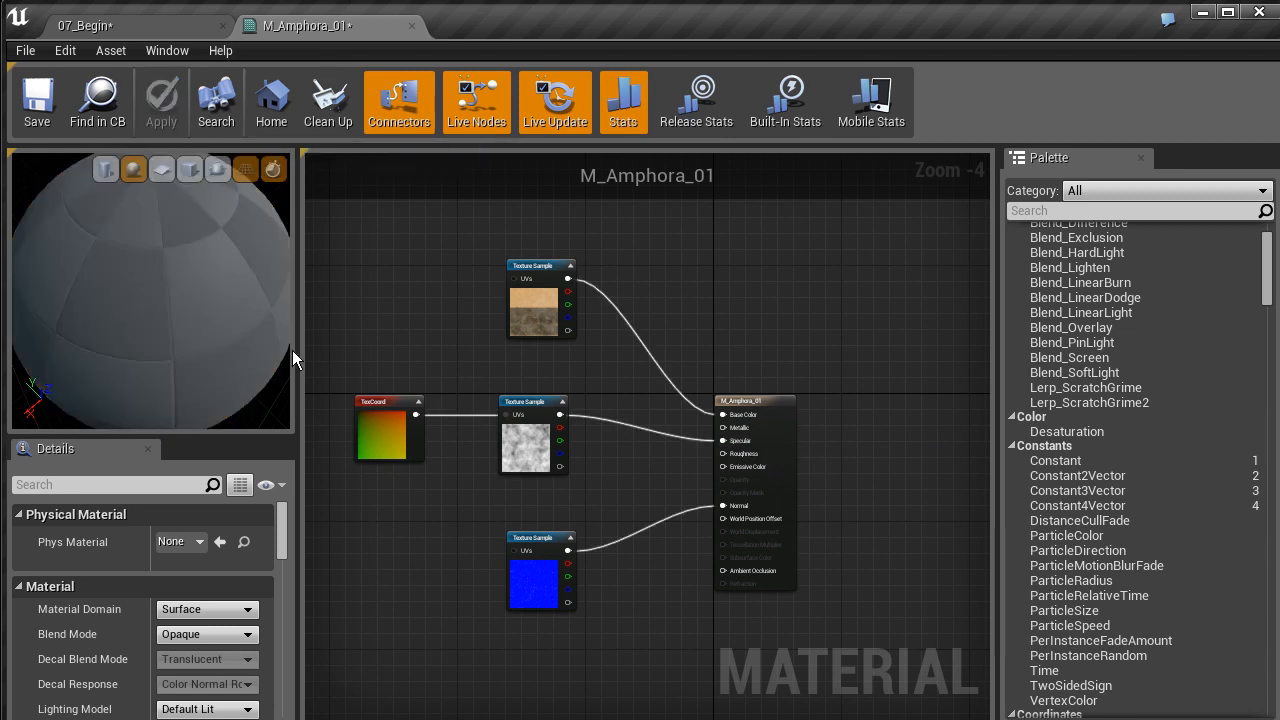
pyautogui.click(38, 100)
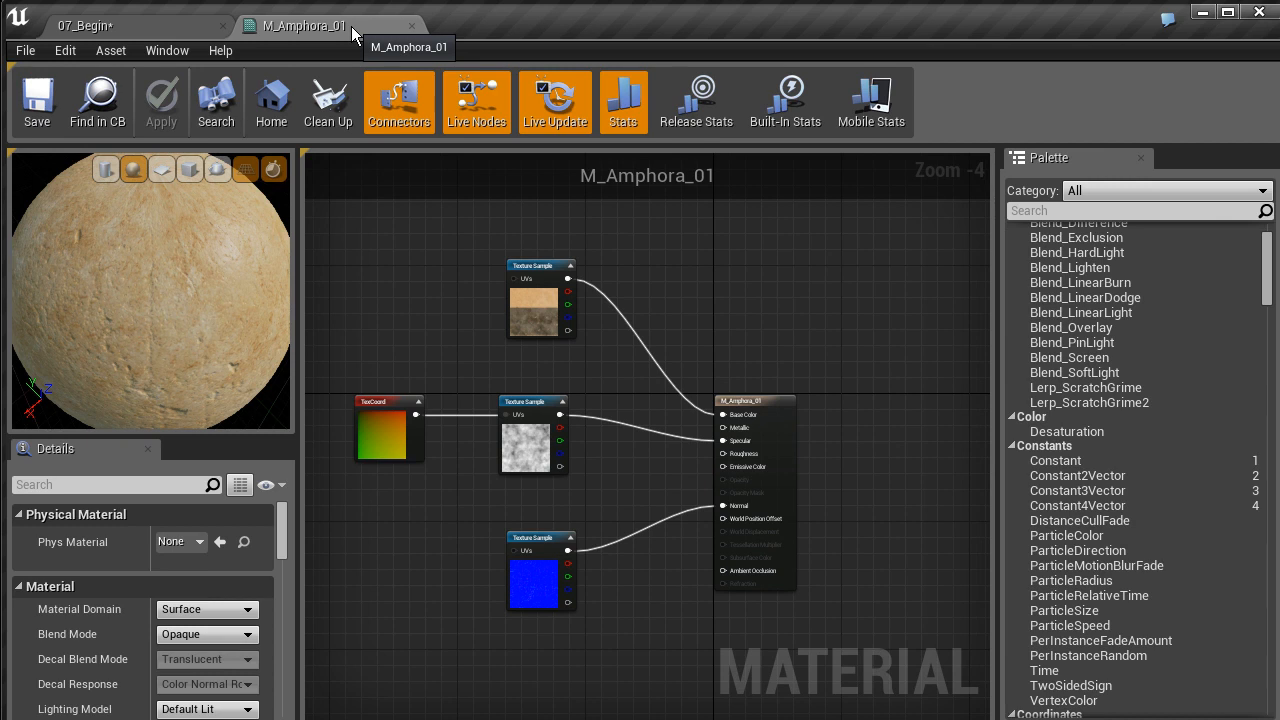
# Return to the 07_Begin level and select the M_Amphora_01 material in the DT_Materials folder
pyautogui.click(92, 26)
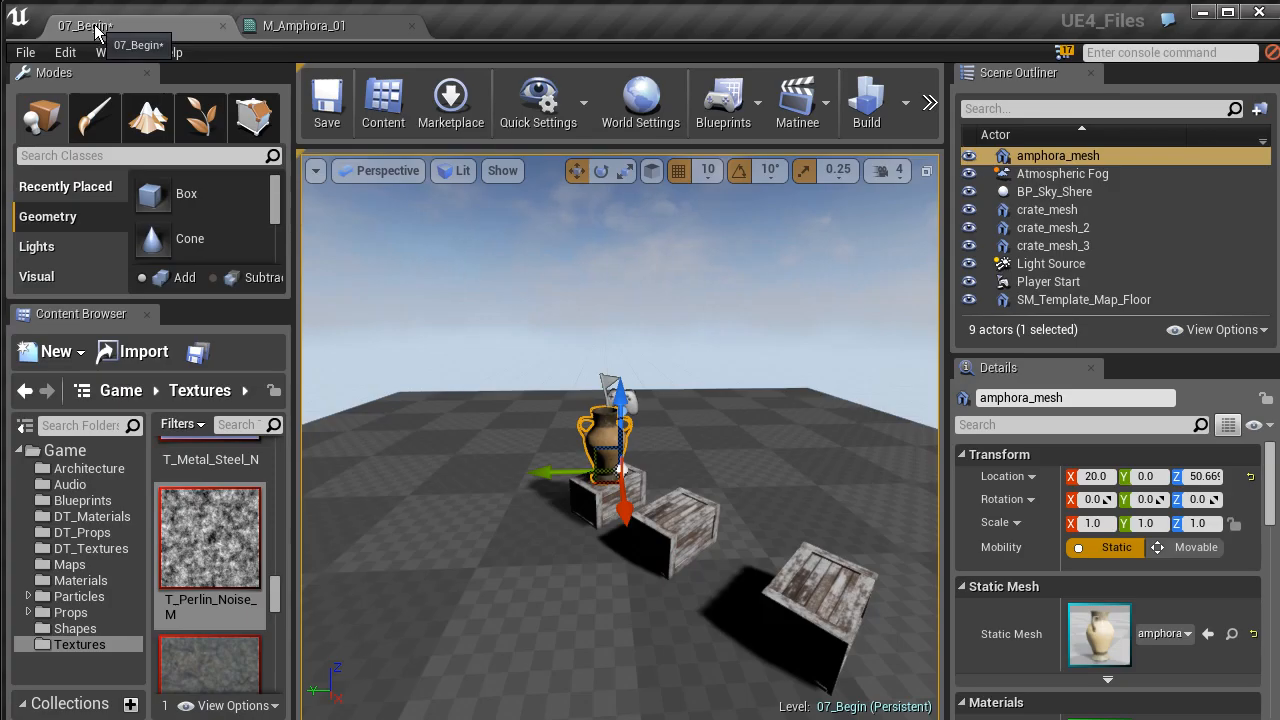
pyautogui.click(89, 516)
pyautogui.scroll(2, 168, 614)
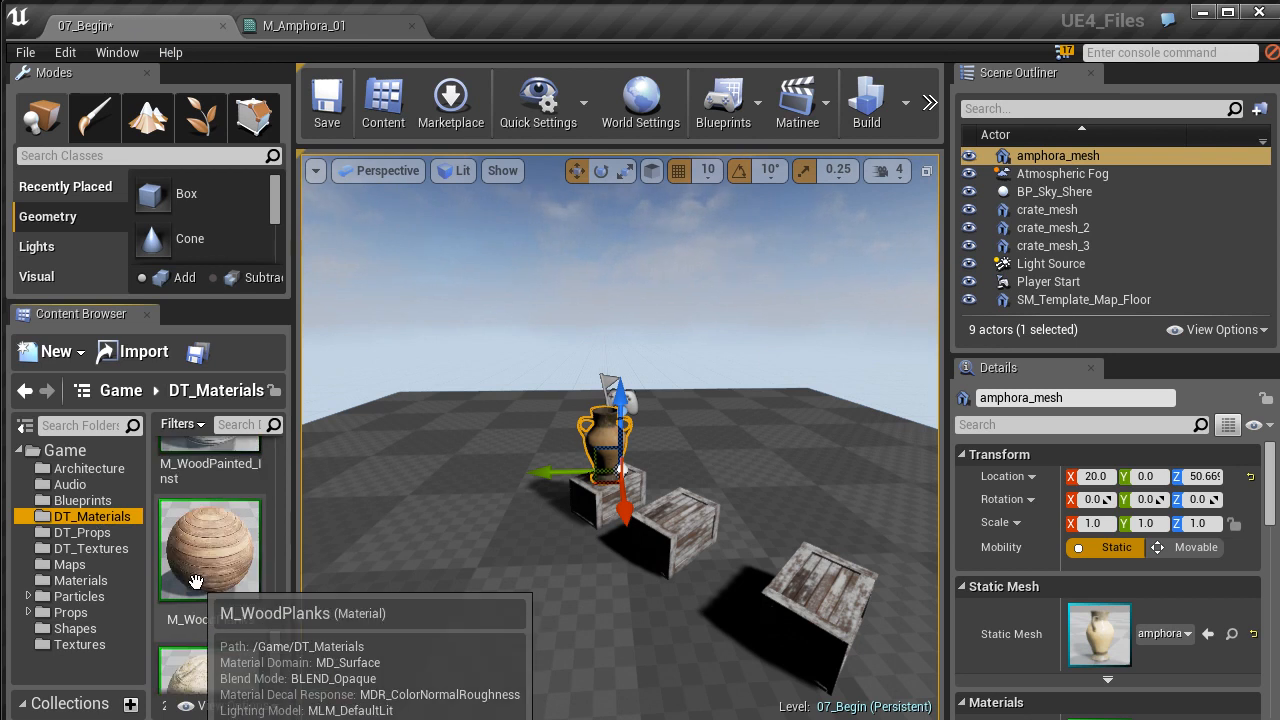
pyautogui.scroll(-2, 205, 600)
pyautogui.scroll(2, 212, 594)
pyautogui.moveTo(273, 649); pyautogui.dragTo(277, 444)
pyautogui.scroll(-1, 256, 562)
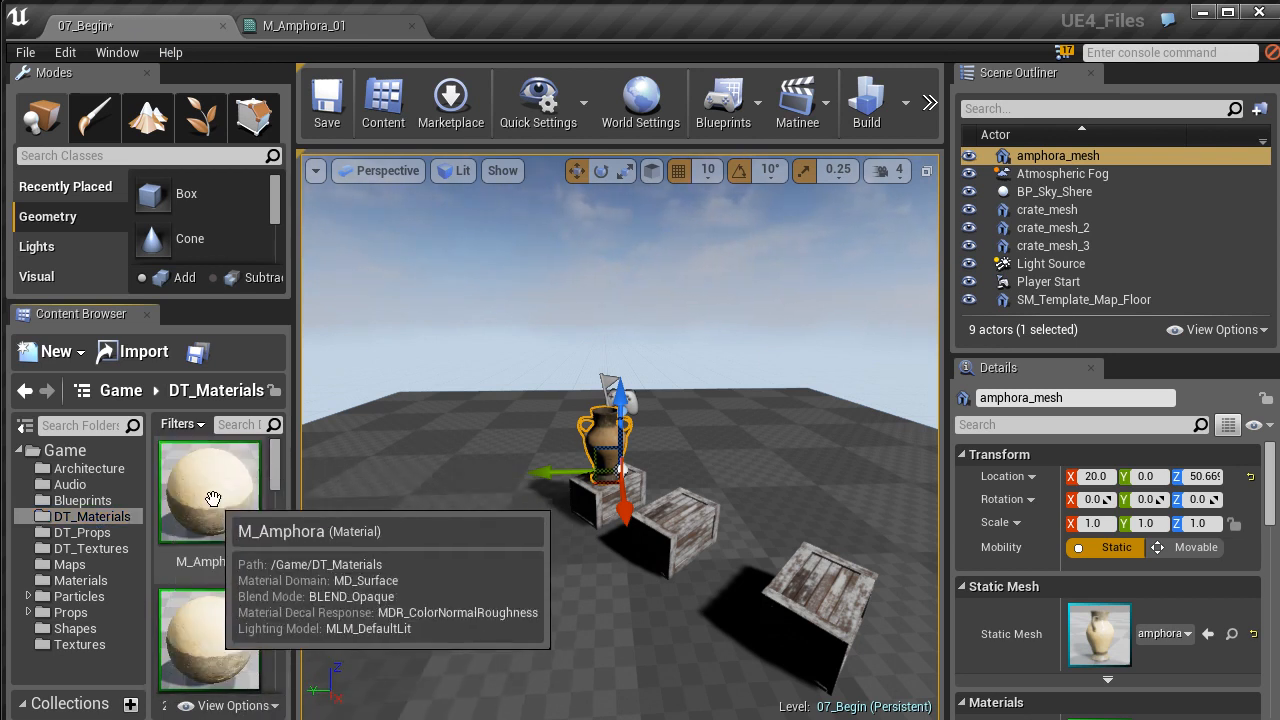
pyautogui.scroll(-1, 258, 557)
pyautogui.scroll(-1, 308, 659)
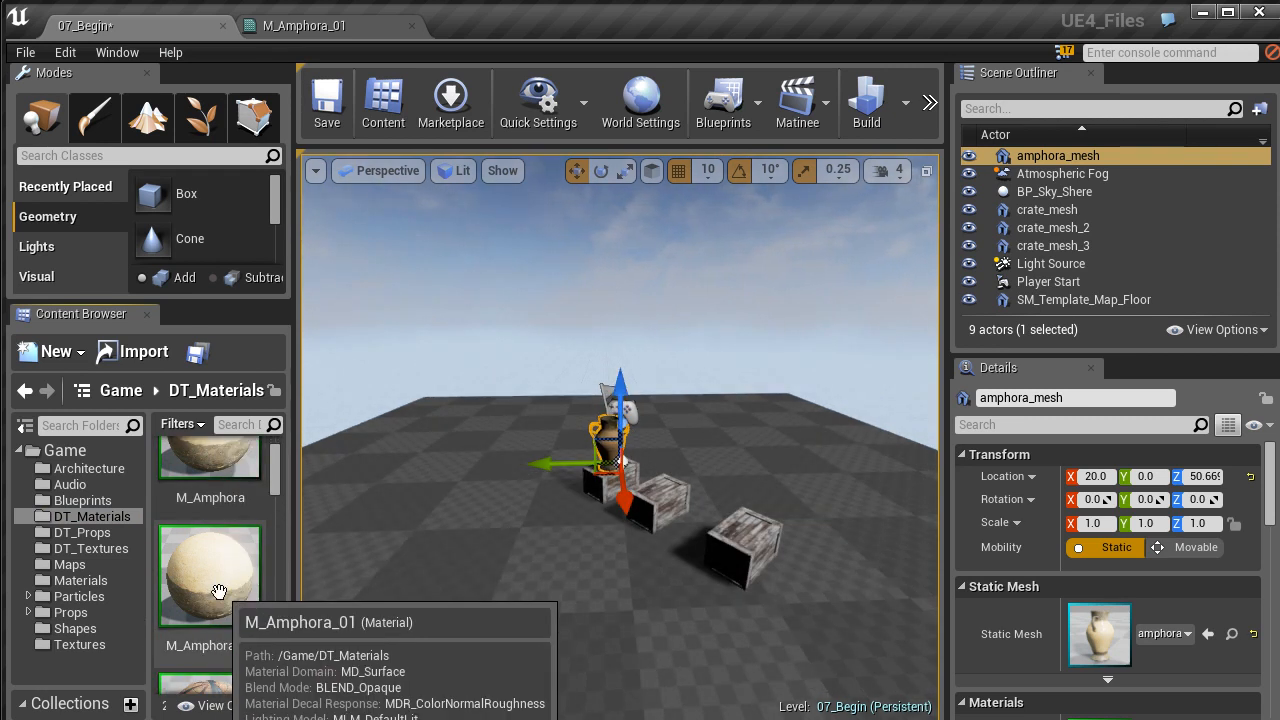
pyautogui.click(218, 588)
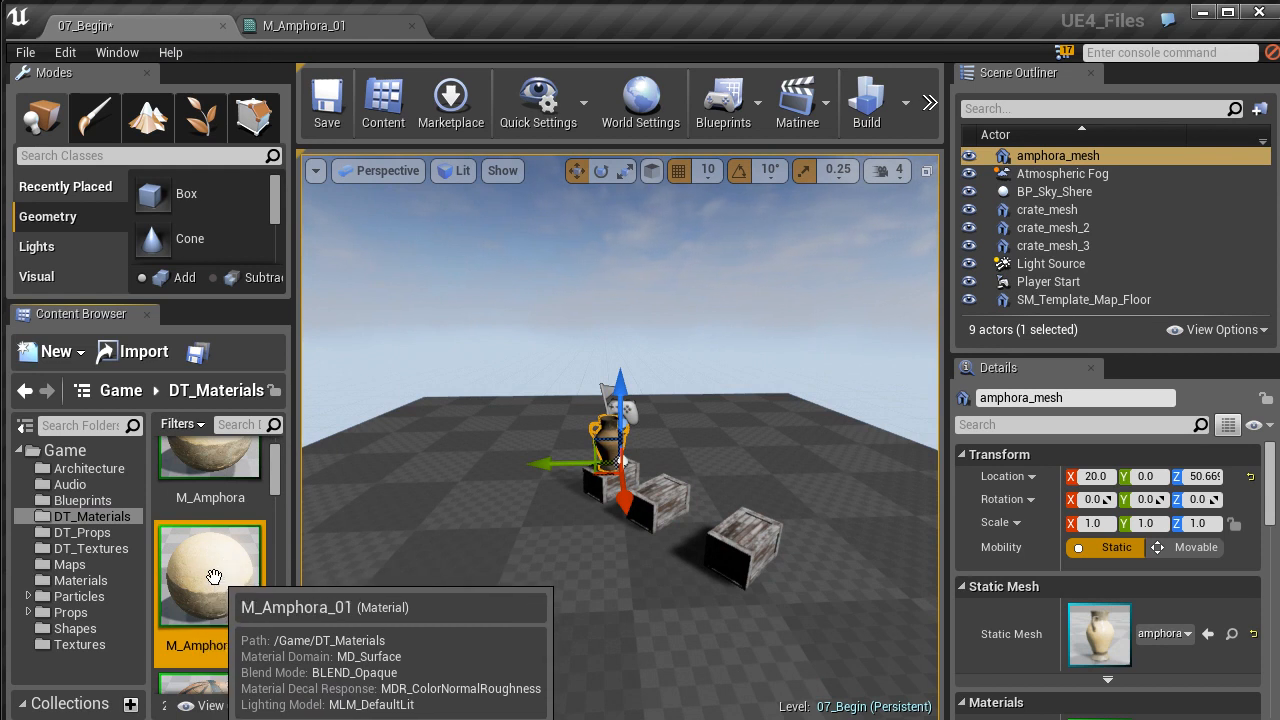
# Frame the amphora on its crate in the level and assign the M_Amphora_01 material to it
pyautogui.scroll(6, 610, 458)
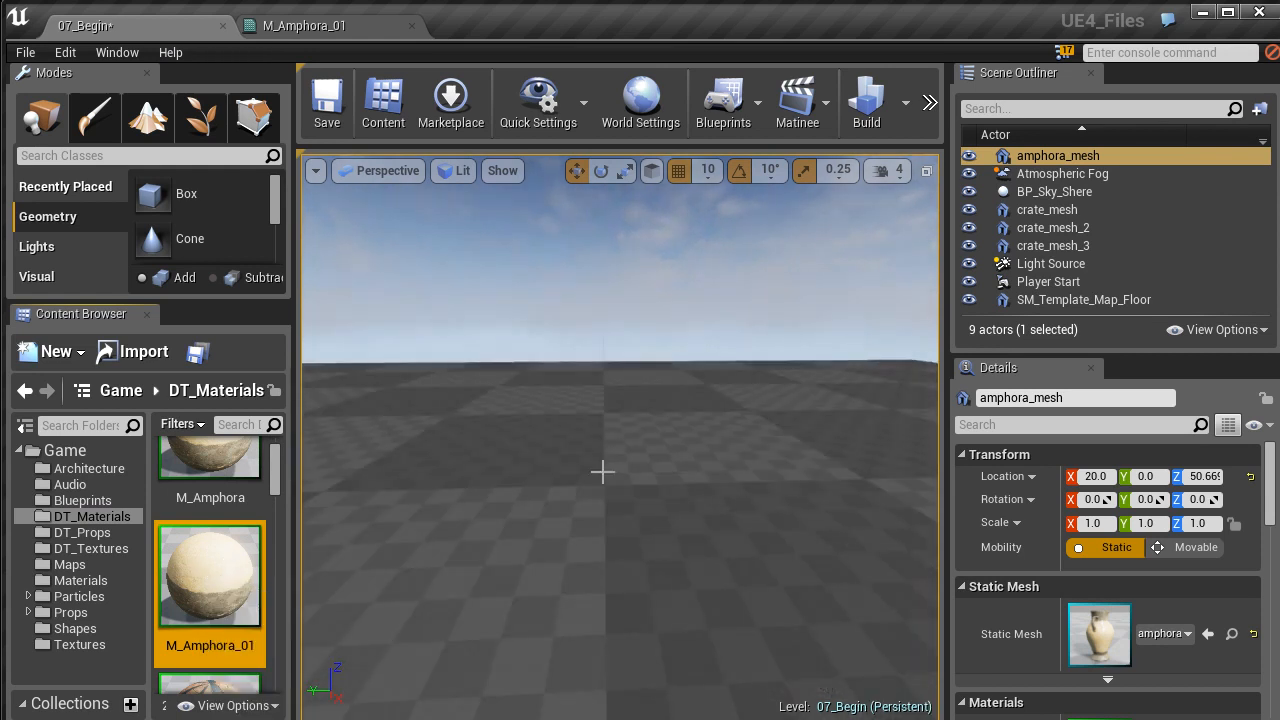
pyautogui.scroll(-2, 592, 474)
pyautogui.keyDown('alt'); pyautogui.moveTo(476, 458); pyautogui.dragTo(492, 466); pyautogui.keyUp('alt')
pyautogui.keyDown('alt'); pyautogui.moveTo(476, 540); pyautogui.dragTo(428, 543); pyautogui.keyUp('alt')
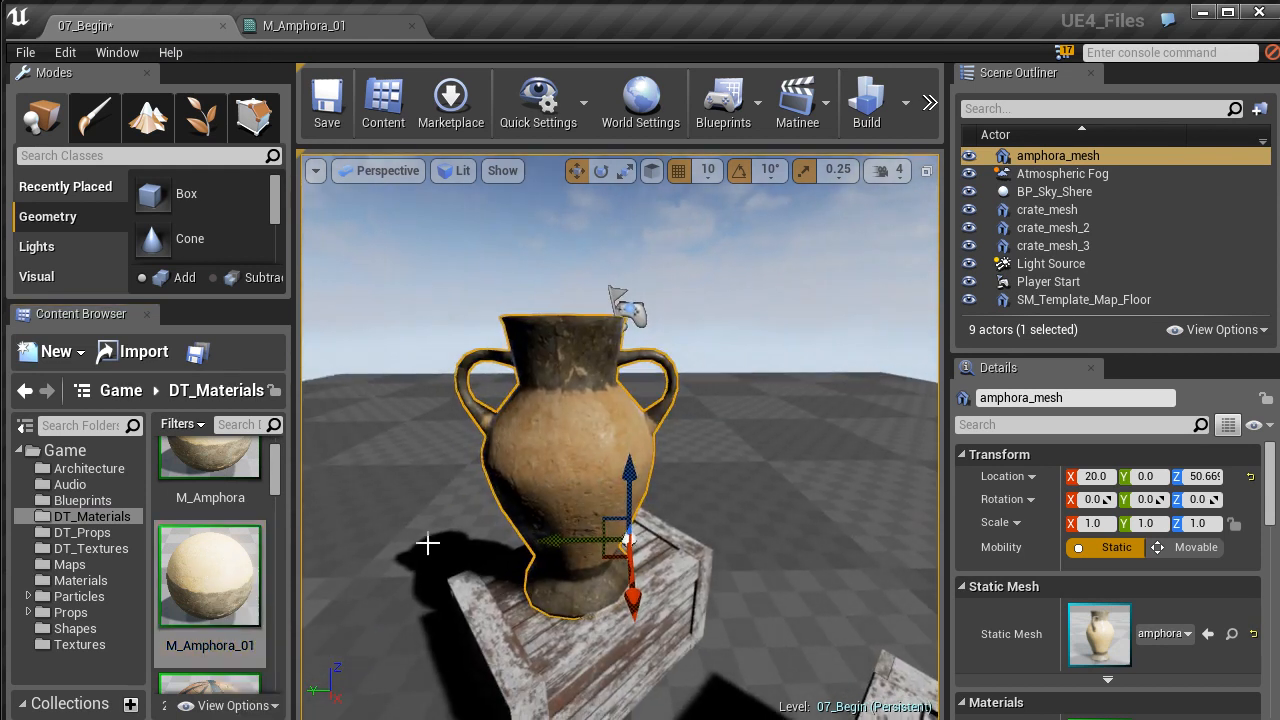
pyautogui.moveTo(215, 575); pyautogui.dragTo(566, 455)
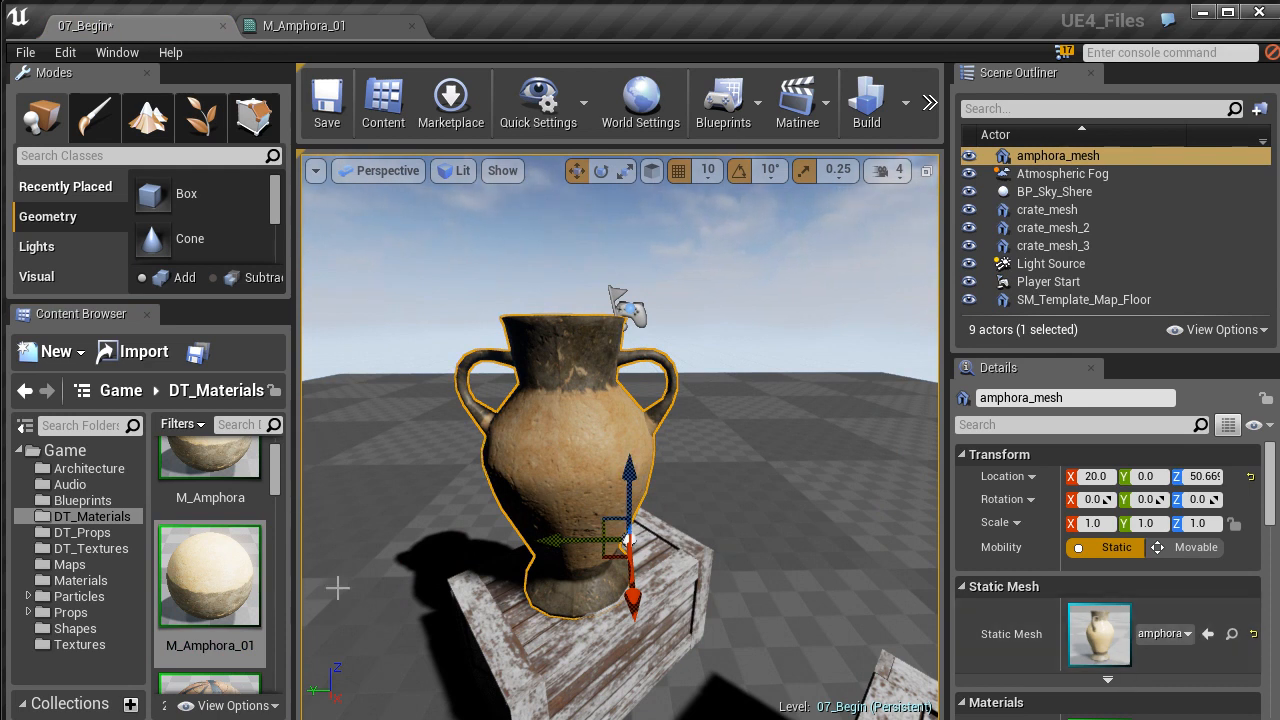
pyautogui.click(210, 585)
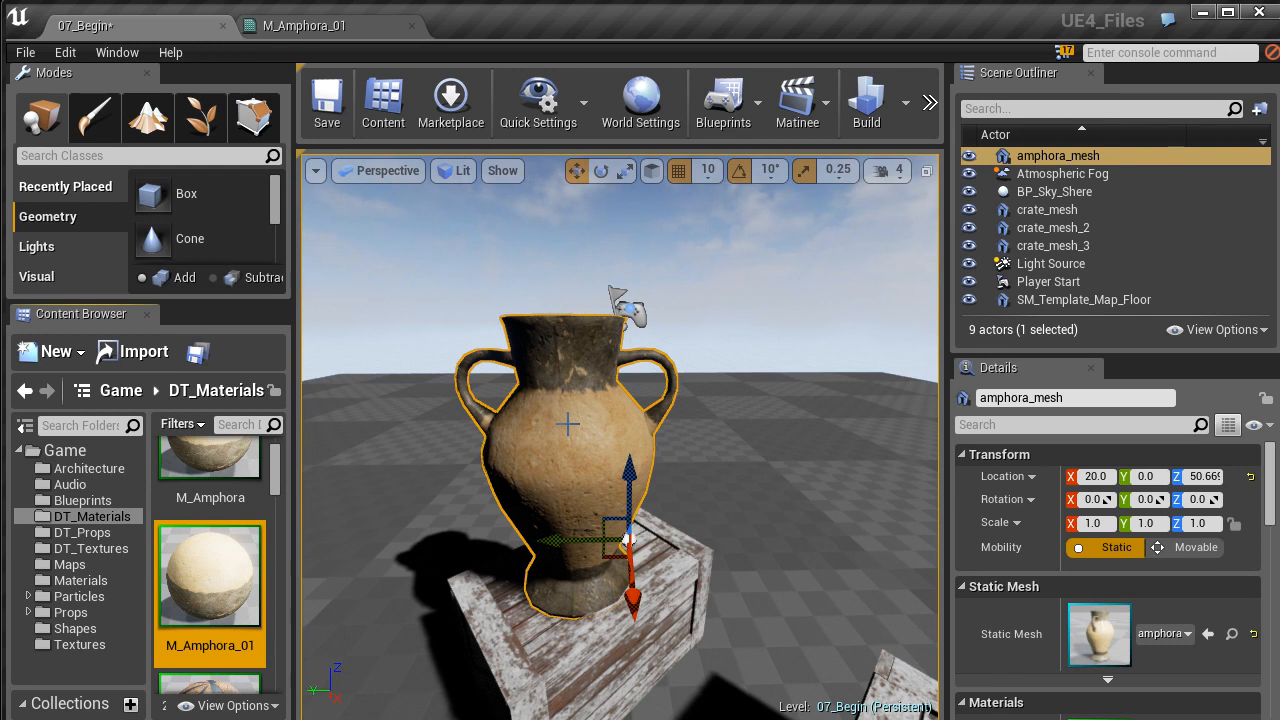
# Browse to the amphora_mesh asset, open it to inspect its material slot, close it and return to the 07_Begin level
pyautogui.click(1210, 635)
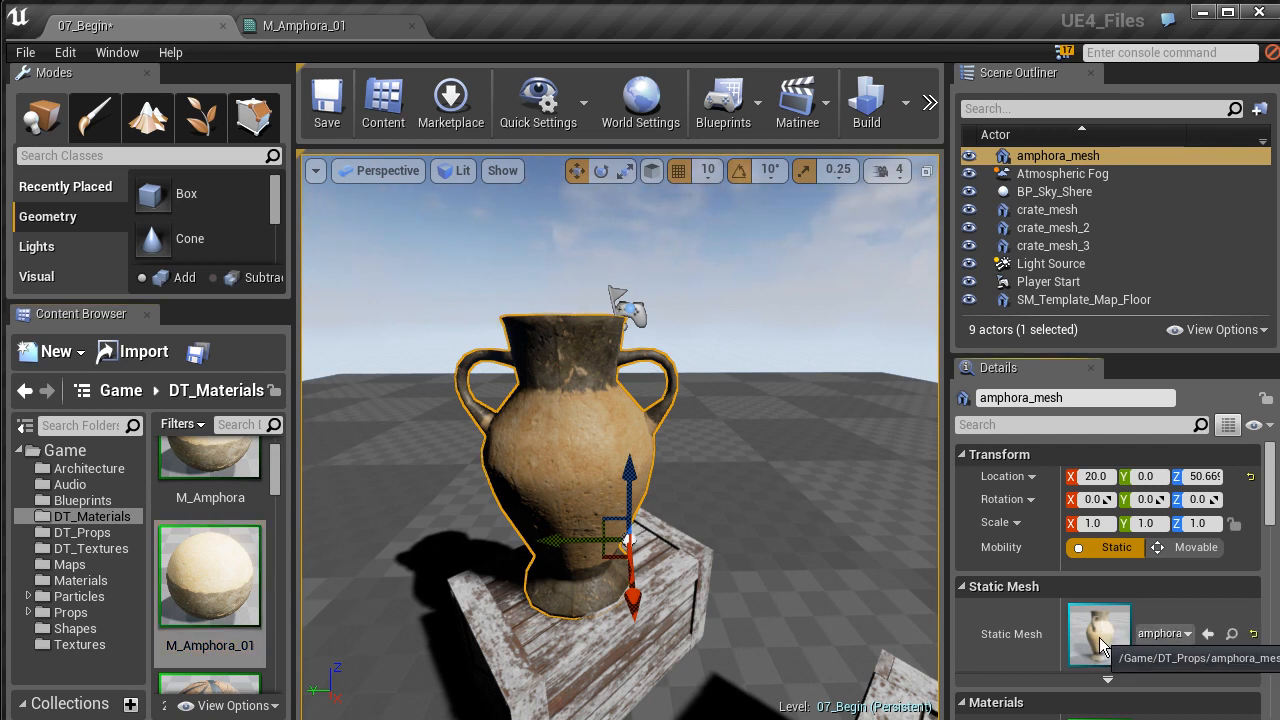
pyautogui.click(1231, 634)
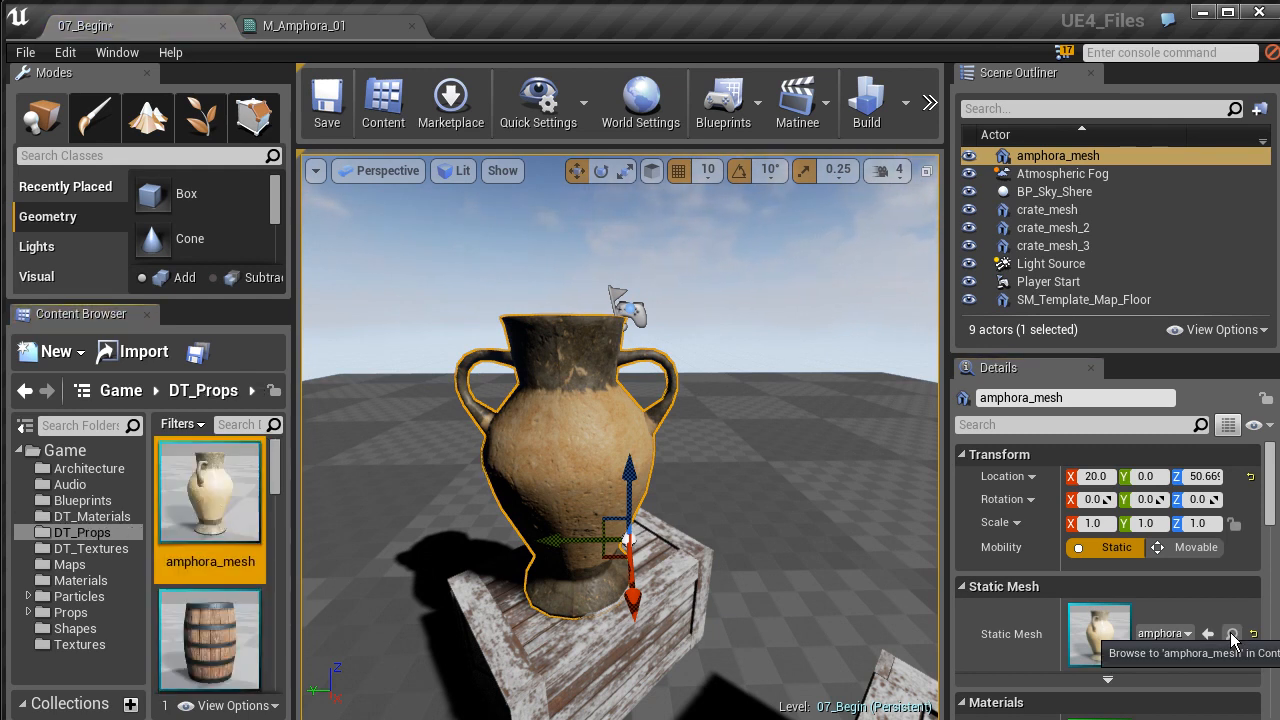
pyautogui.doubleClick(212, 500)
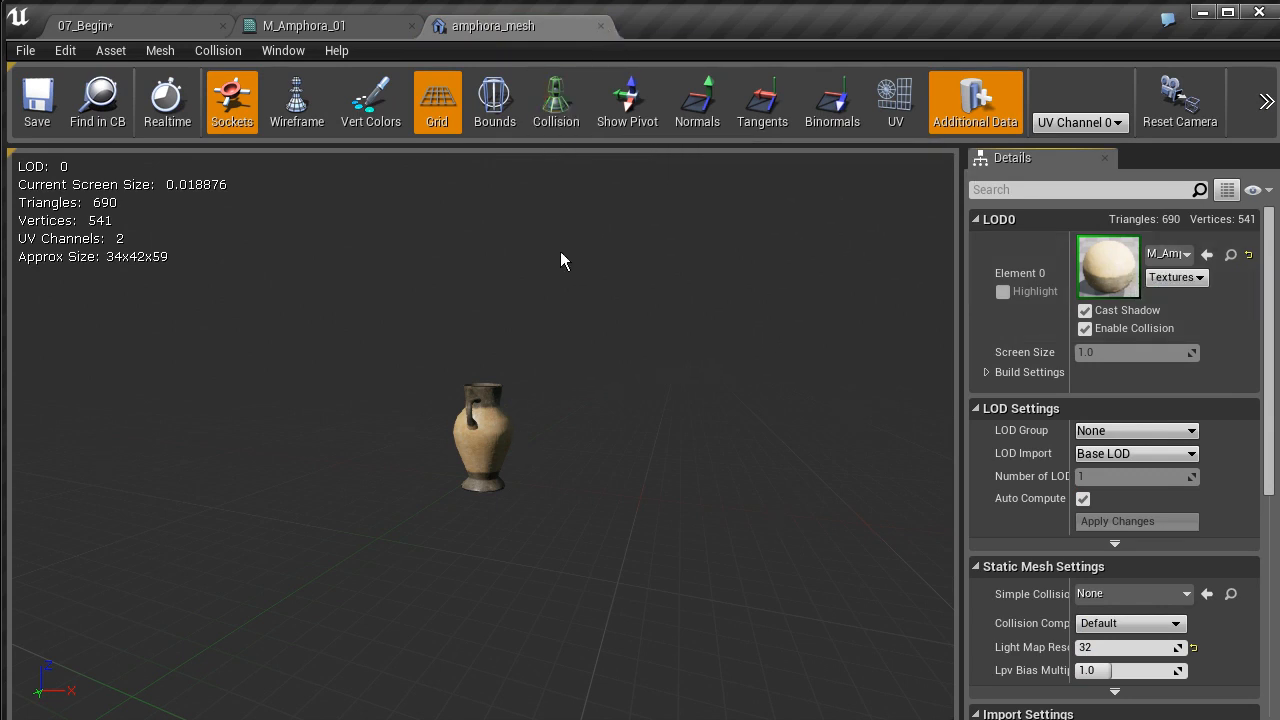
pyautogui.click(601, 27)
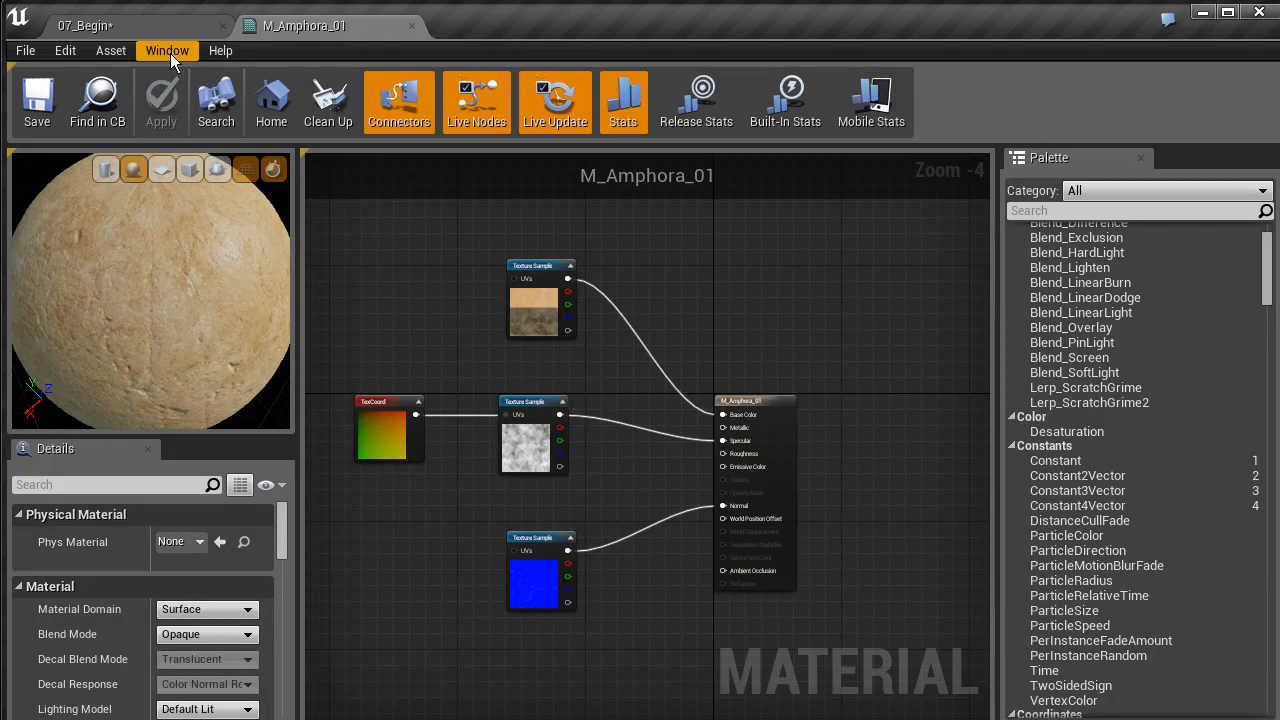
pyautogui.click(100, 25)
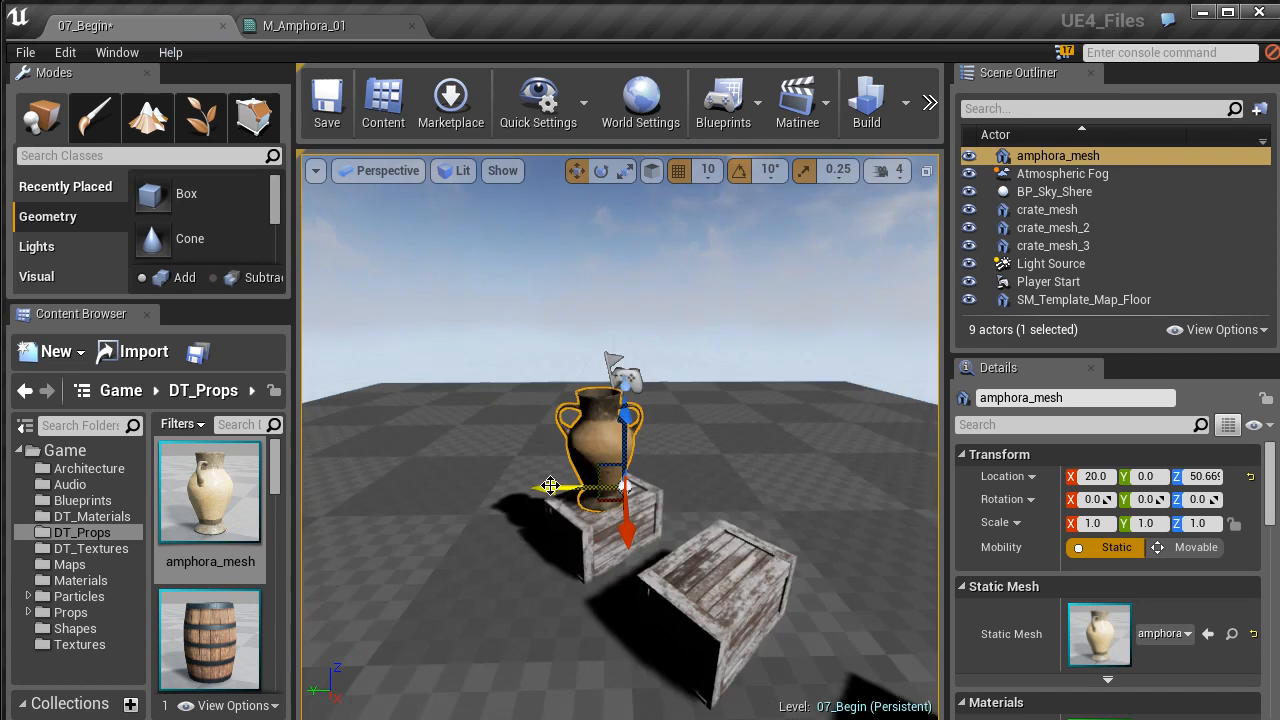